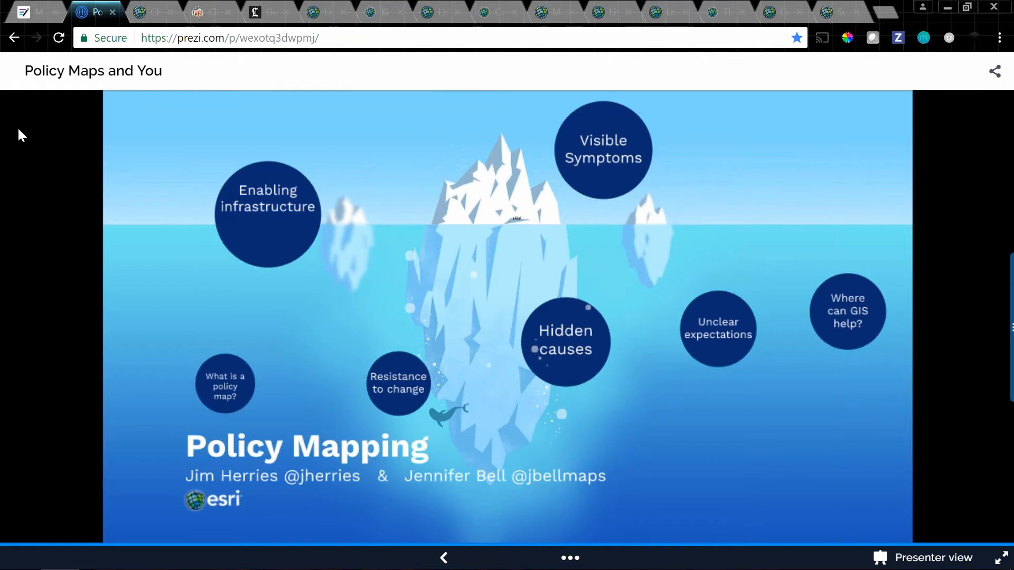
Step: Open the Clean Streets Index story map and view the enlarged example photos of the three cleanliness scores
click(144, 7)
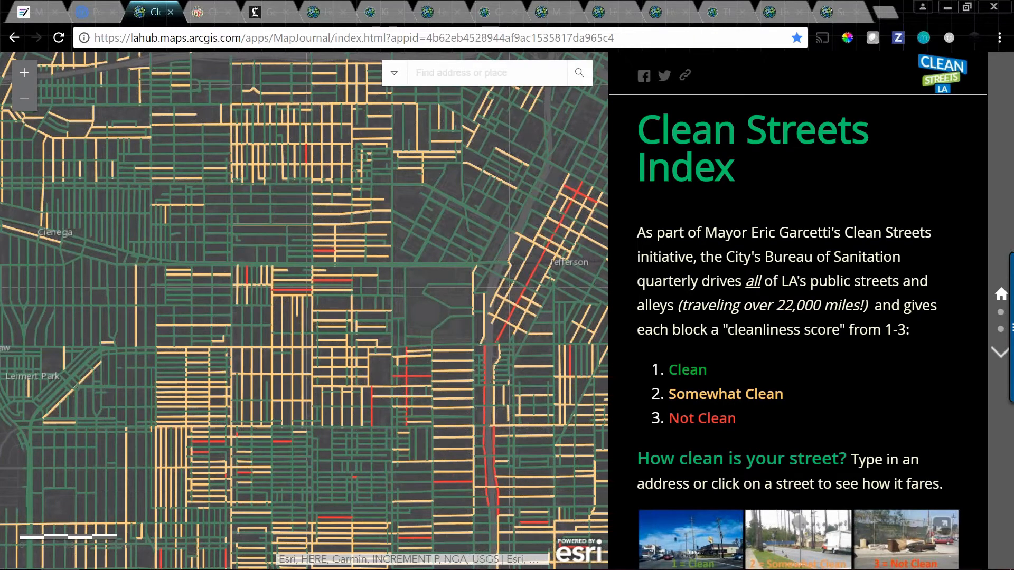
scroll(861, 312, down, 1)
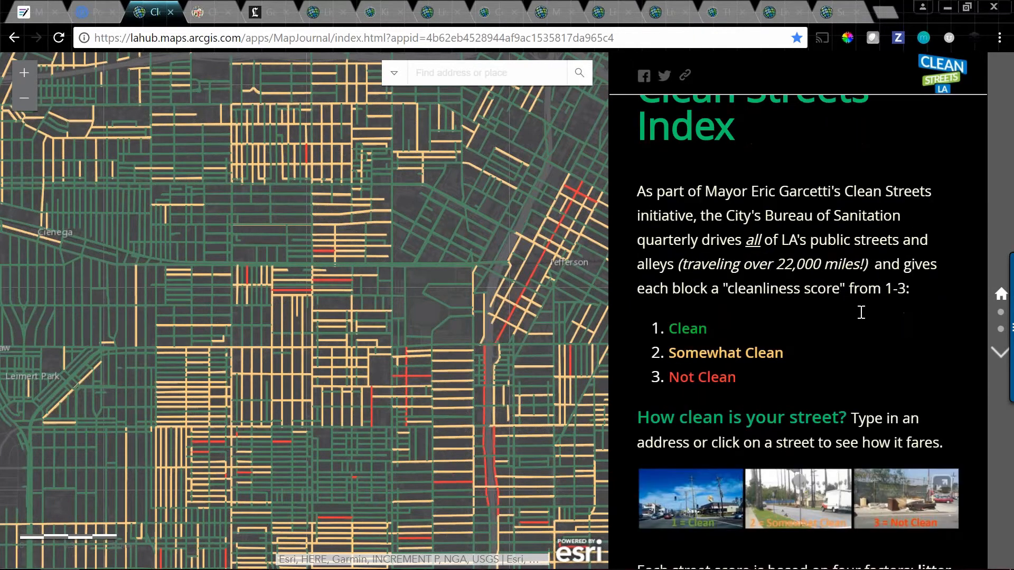
click(844, 487)
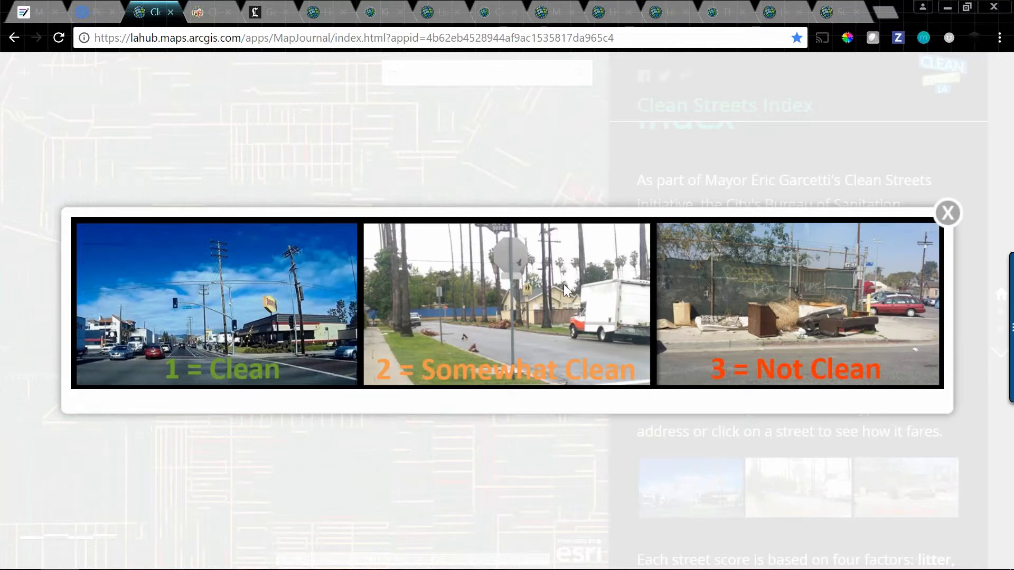
click(947, 217)
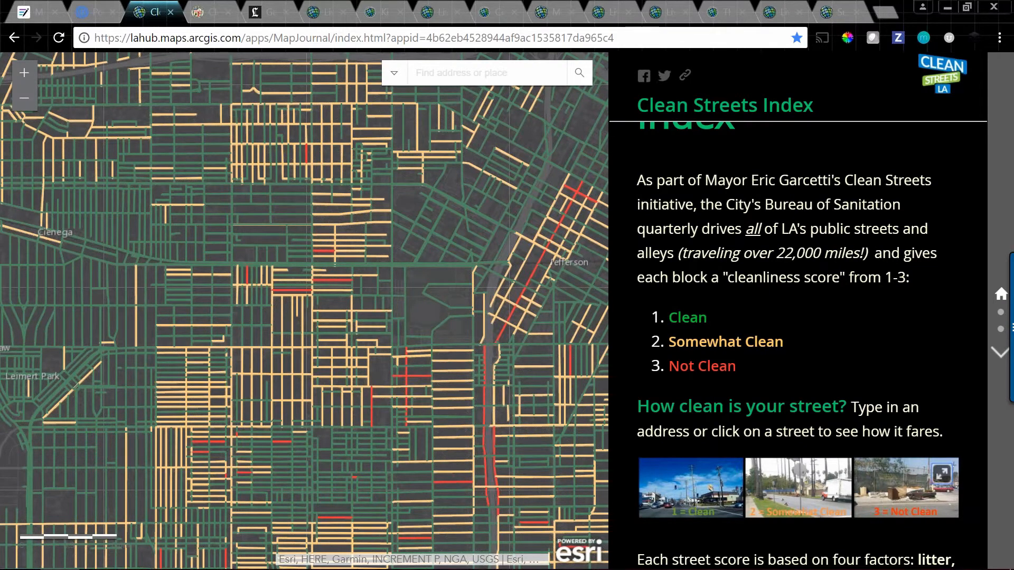
Step: Inspect the score details of the red diagonal street segment near Jefferson on the map, including its four factor scores
click(502, 331)
scroll(447, 312, down, 3)
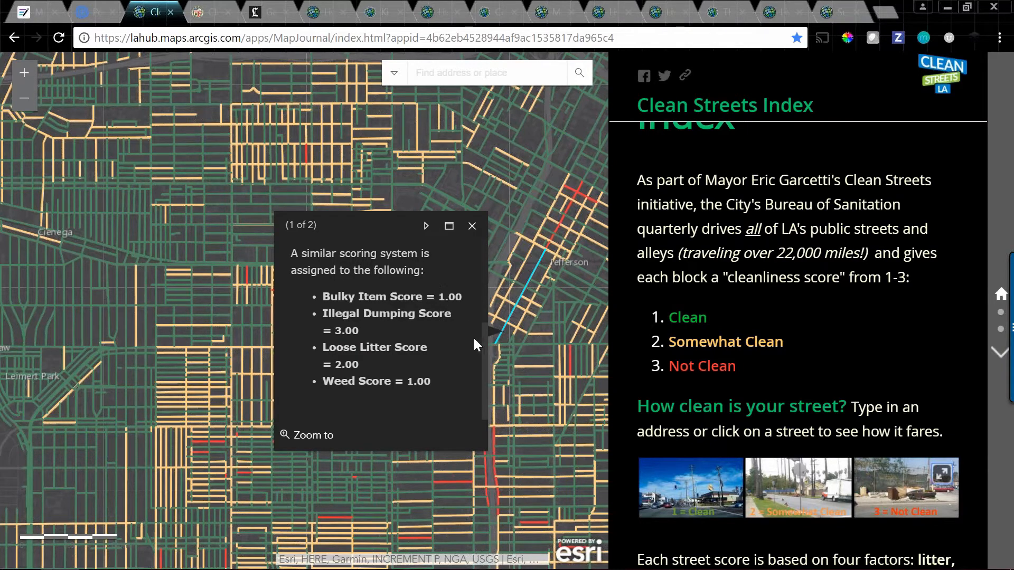
scroll(473, 337, up, 3)
click(472, 228)
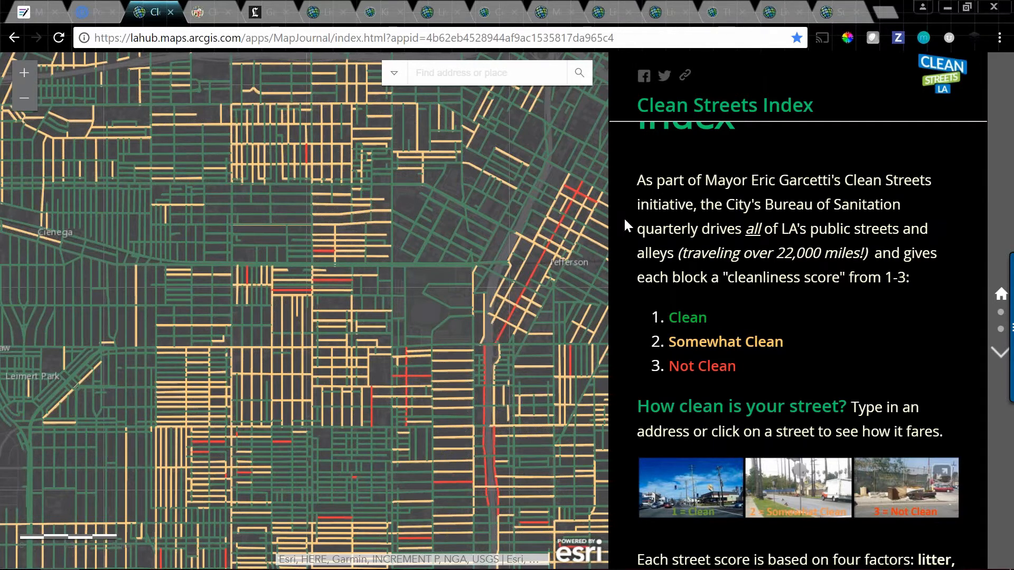
Step: Read through the story map's Understanding the City section and continue to the Get Involved section
scroll(820, 312, down, 1)
scroll(818, 308, down, 2)
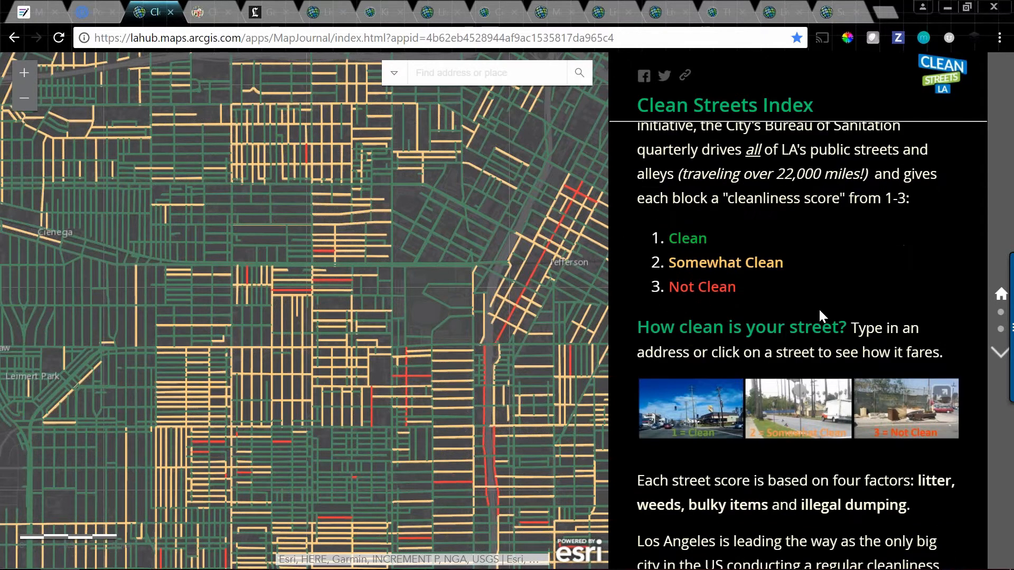
scroll(819, 310, down, 5)
scroll(812, 302, down, 3)
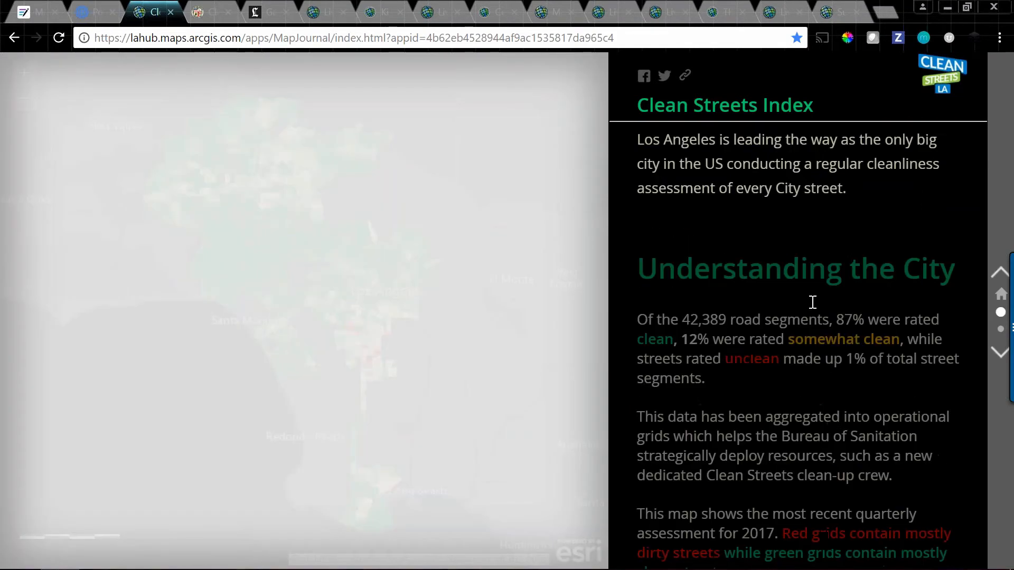
scroll(812, 302, down, 1)
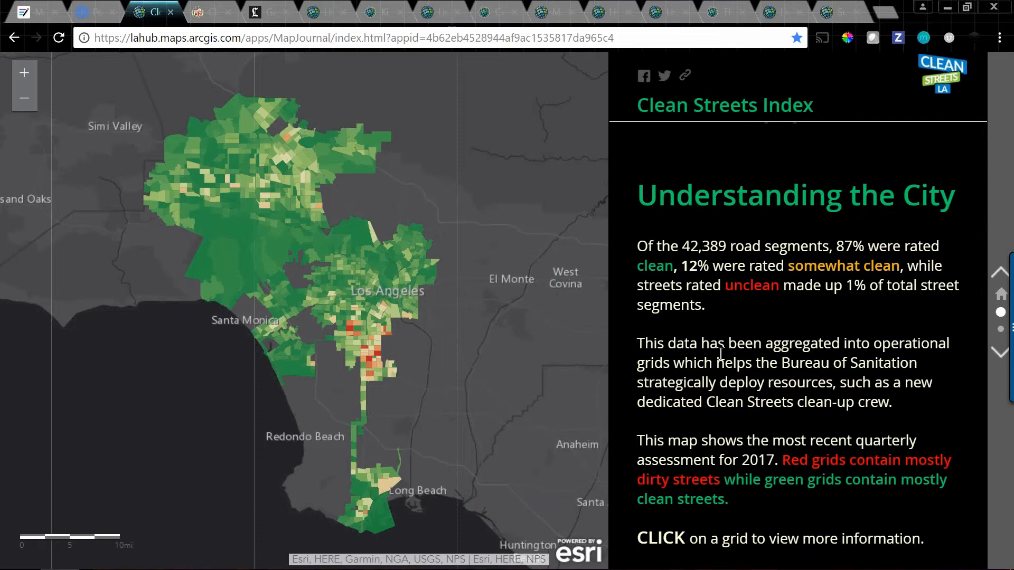
scroll(769, 379, down, 1)
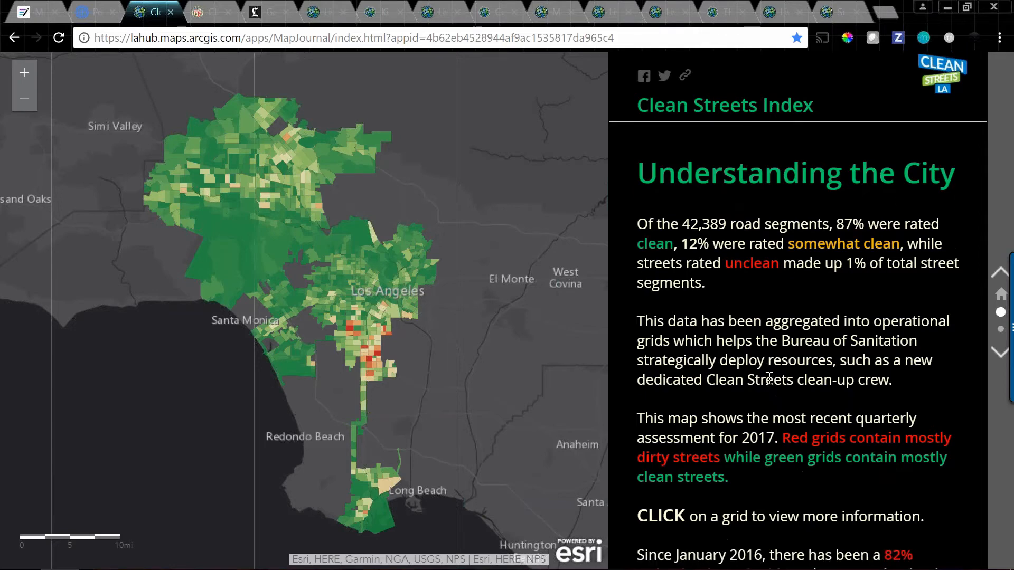
scroll(769, 378, down, 2)
scroll(768, 376, down, 3)
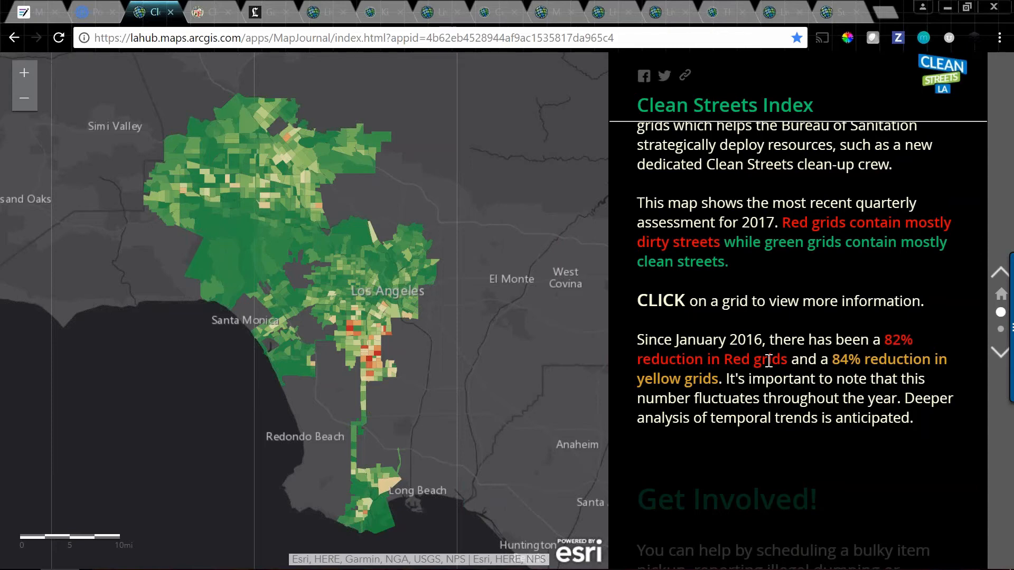
scroll(816, 338, down, 3)
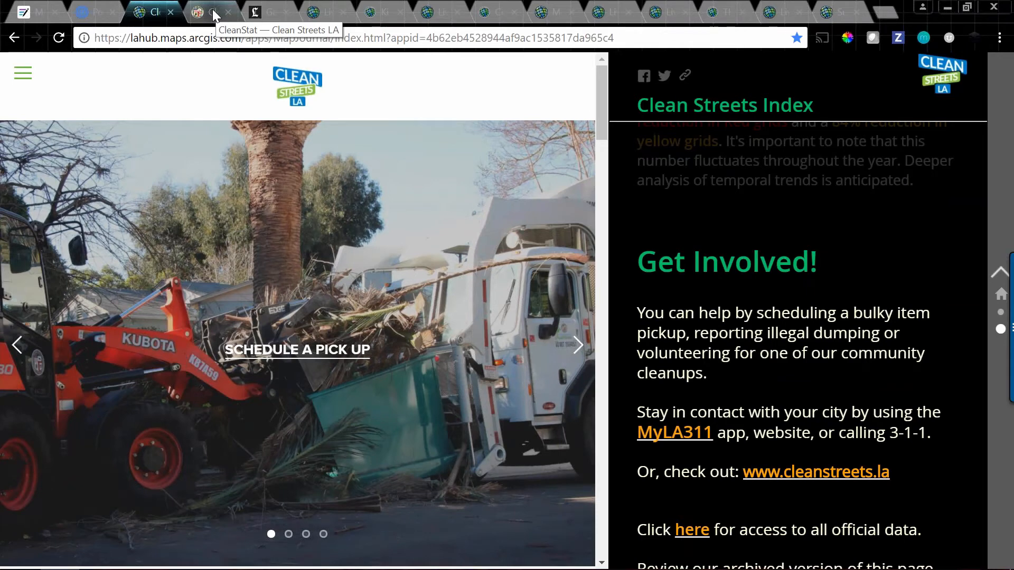
Step: View the Clean Streets LA CleanStat page and the Los Angeles Times article on using data to clean L.A. streets
click(213, 11)
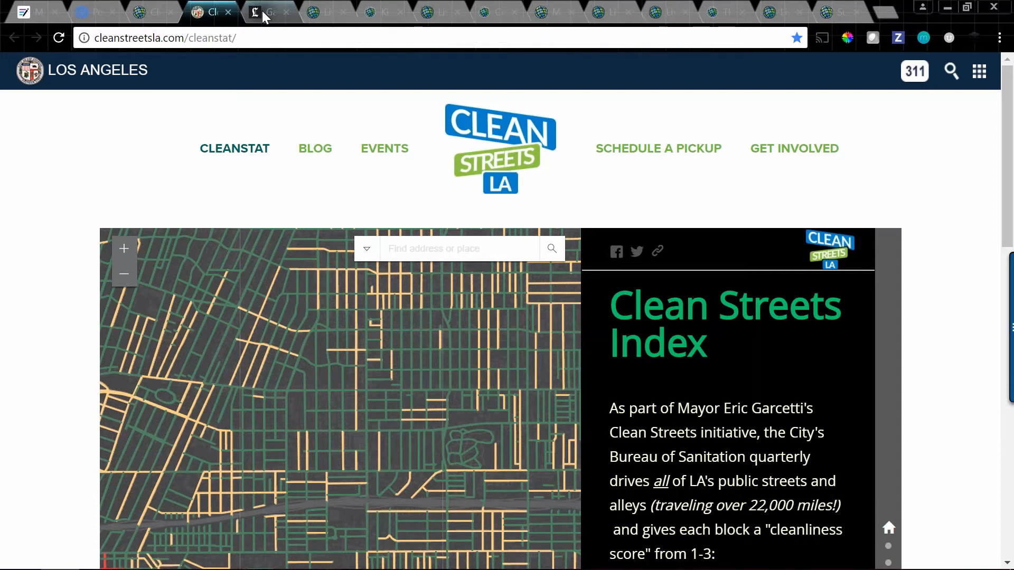
click(262, 10)
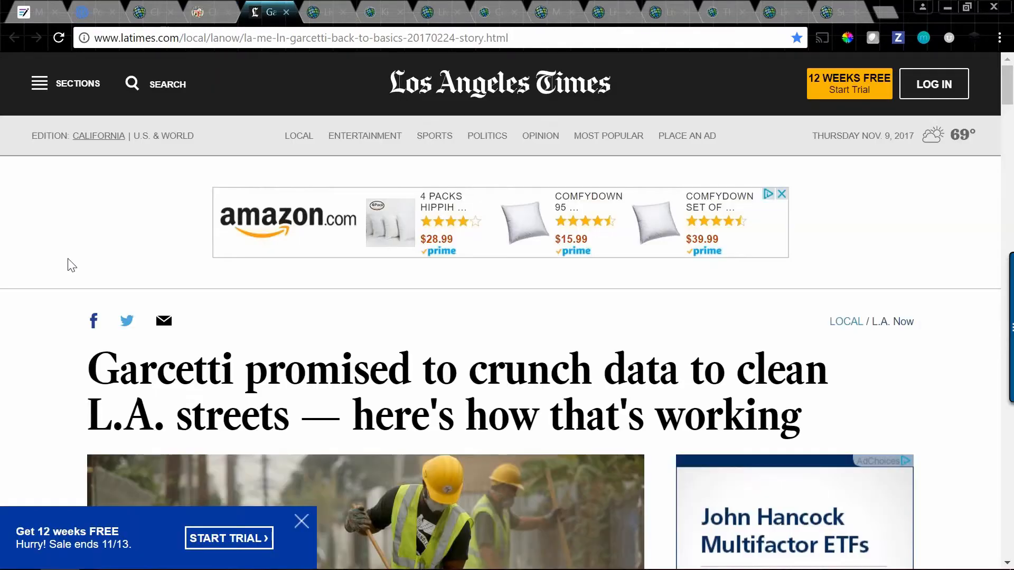
scroll(57, 336, down, 3)
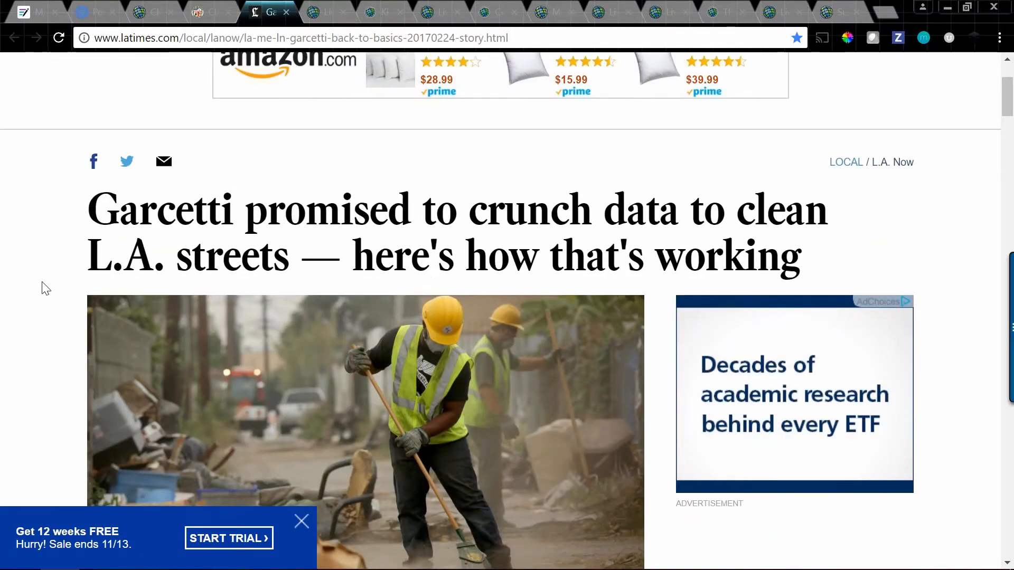
scroll(46, 288, down, 2)
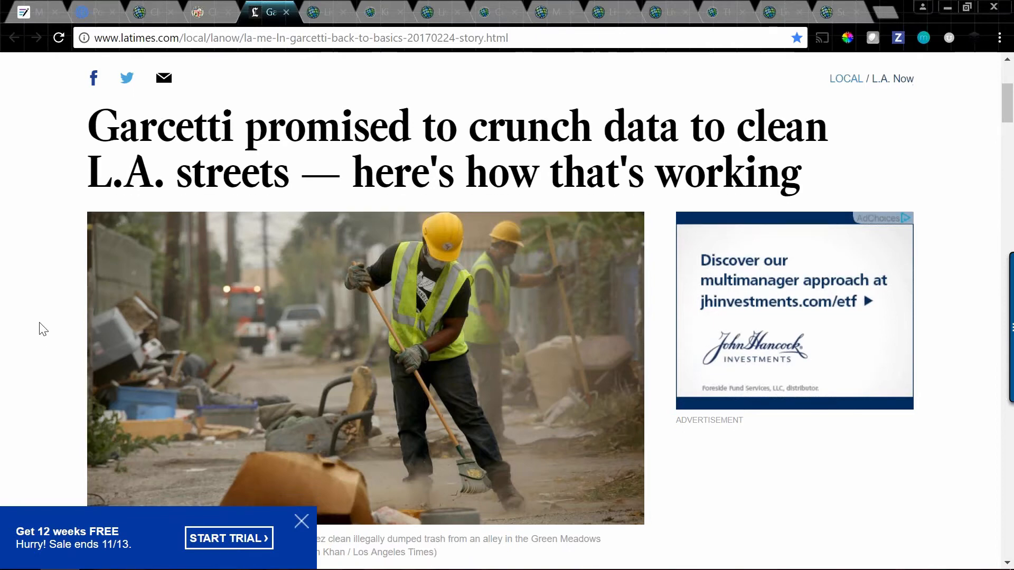
scroll(44, 329, down, 1)
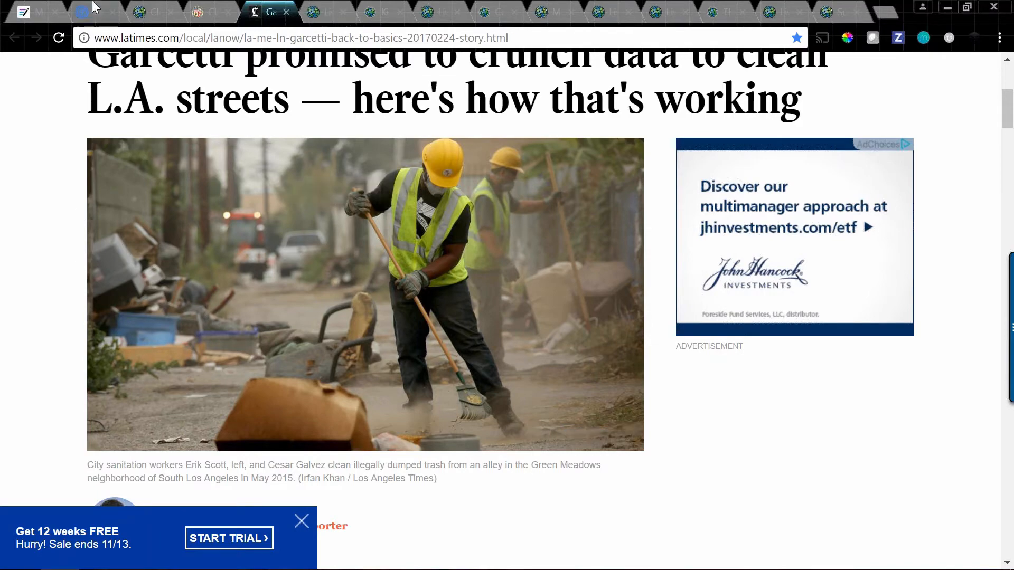
Step: Revisit the Clean Streets Index story map and examine its embedded version on the CleanStat page
click(136, 14)
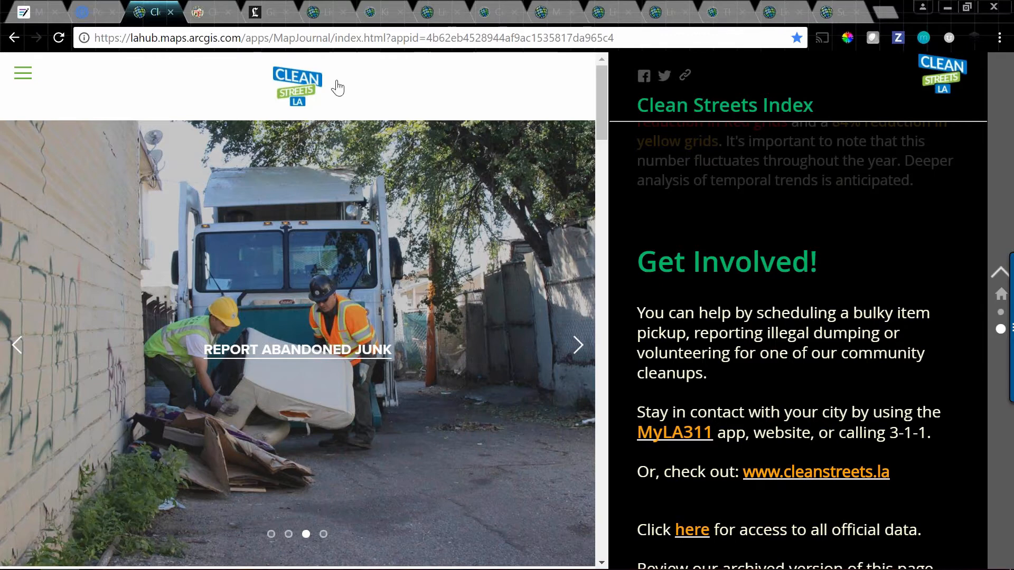
click(214, 14)
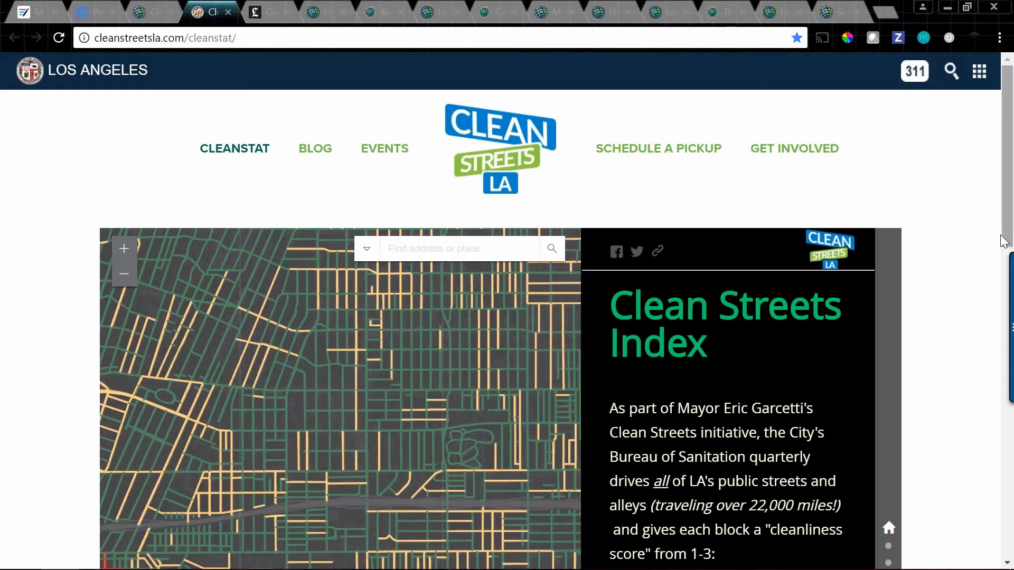
scroll(934, 258, down, 1)
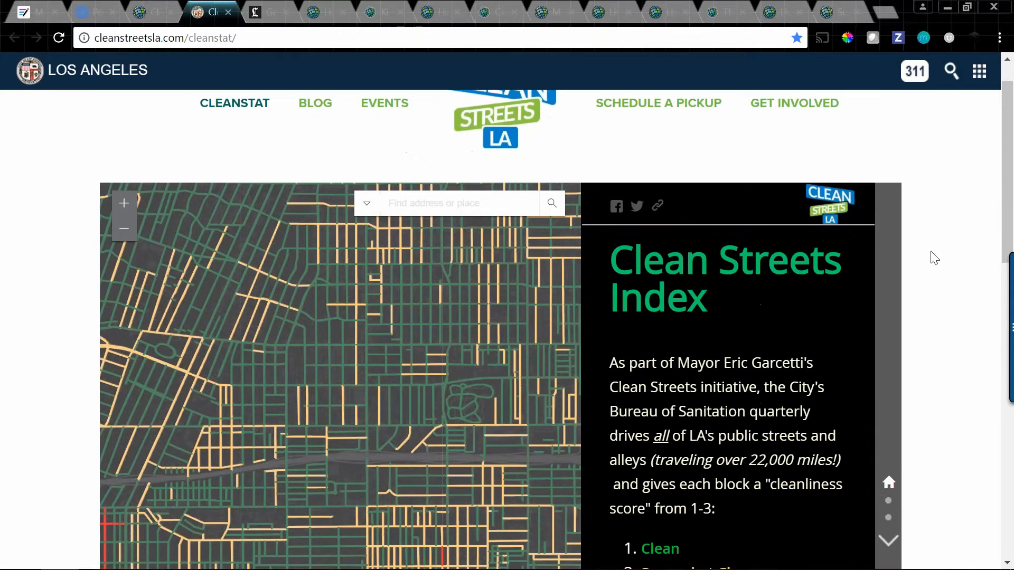
scroll(934, 257, down, 4)
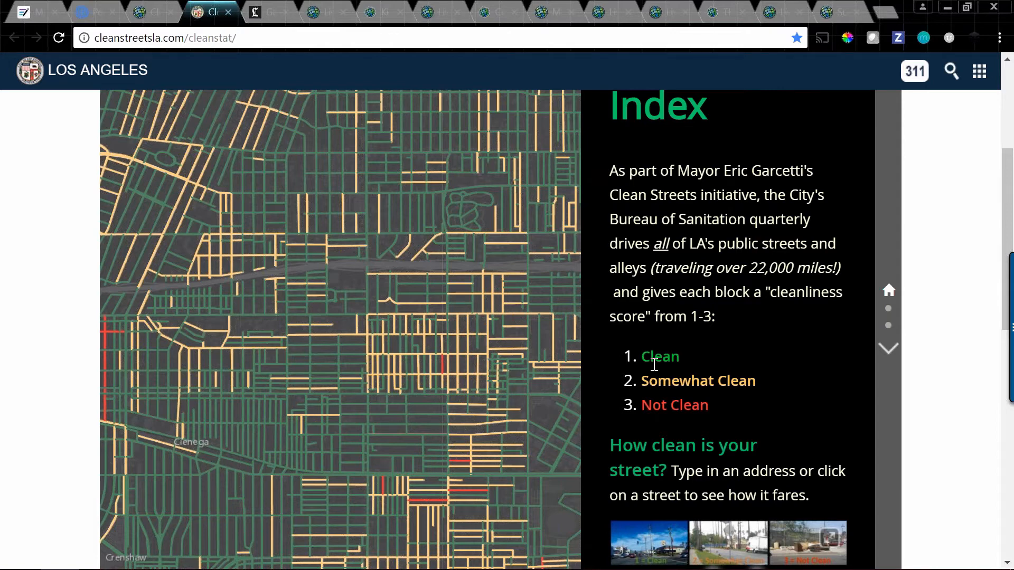
Step: Revisit the Los Angeles Times article and highlight the Clean, Somewhat Clean and Not Clean ratings on the CleanStat page
click(268, 13)
click(211, 12)
click(270, 13)
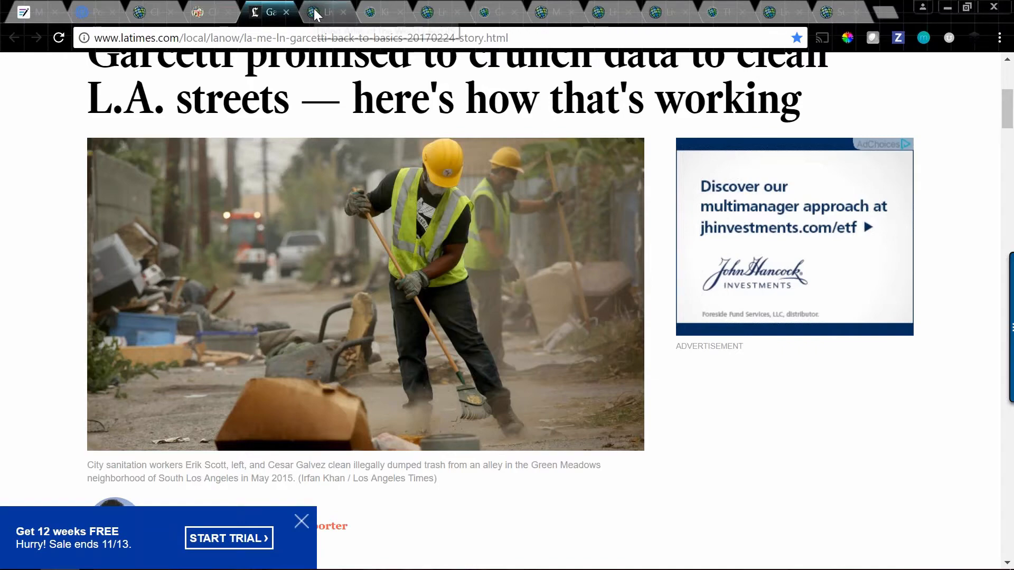
click(315, 13)
click(266, 12)
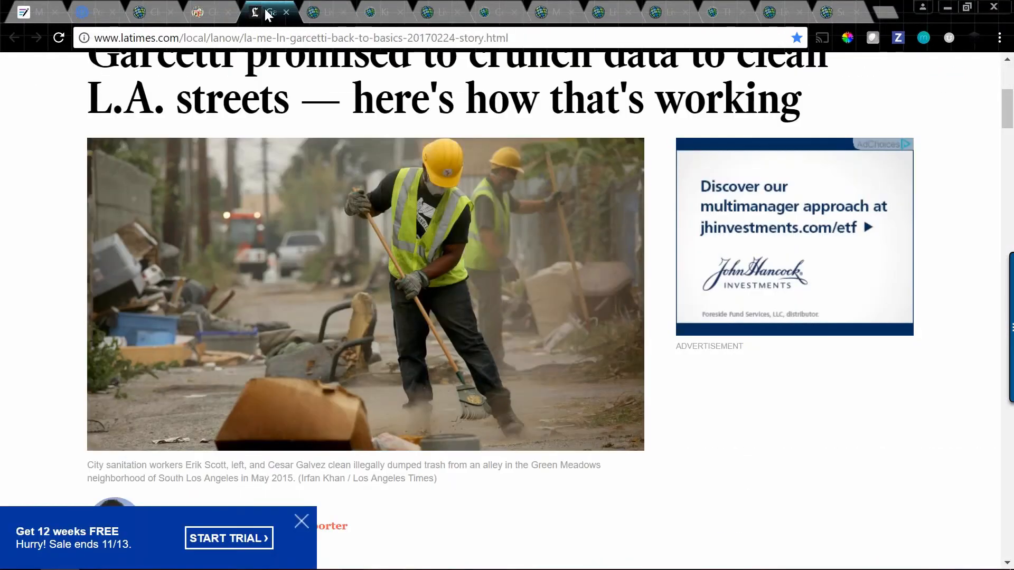
click(210, 11)
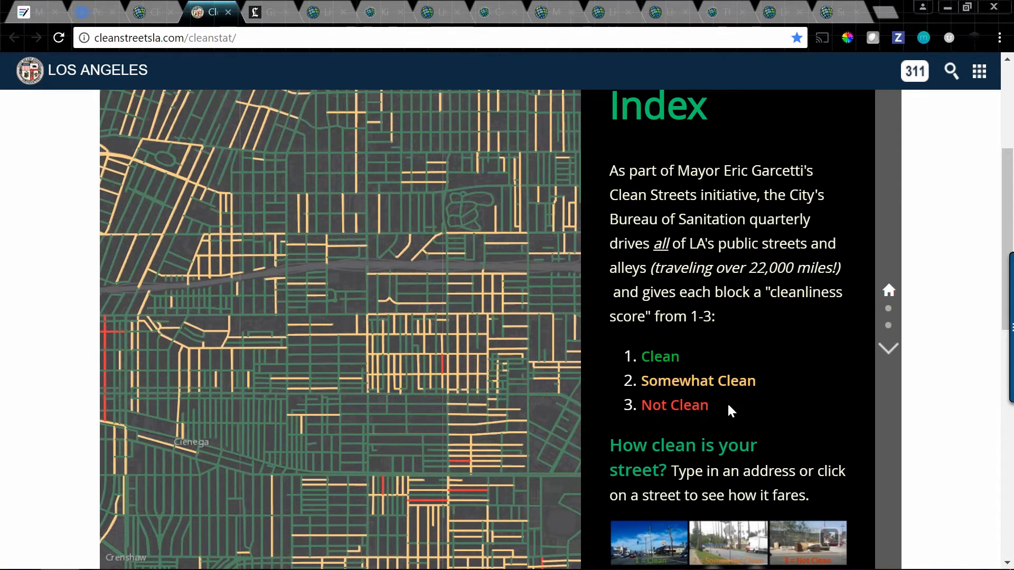
drag(733, 423, 638, 360)
click(702, 361)
Step: Open the Clean Streets Index 2016 Q1 feature layer from the Living Atlas results for "los angeles clean streets" and reload its item page
click(325, 19)
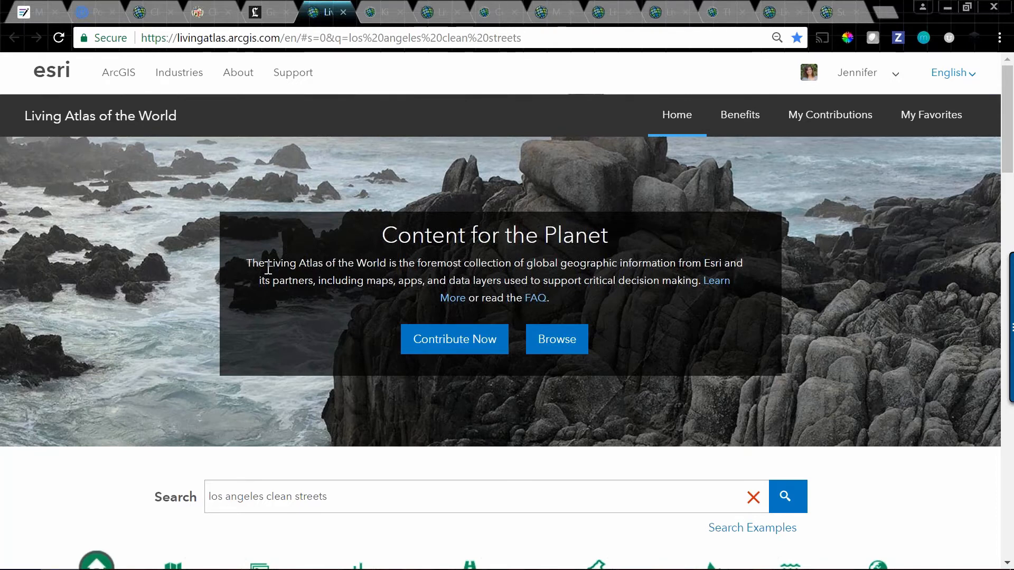
scroll(268, 268, down, 3)
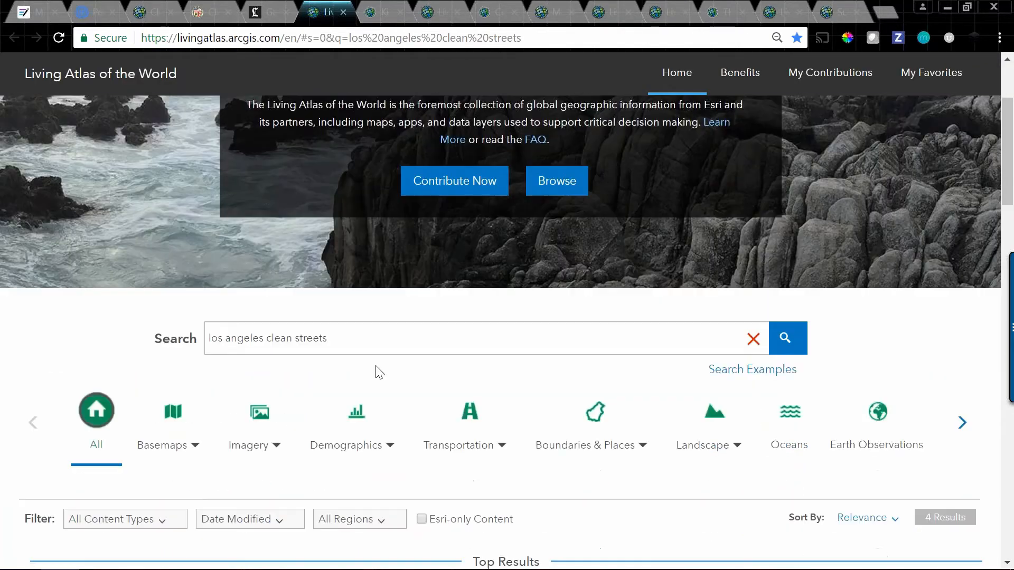
scroll(379, 372, down, 6)
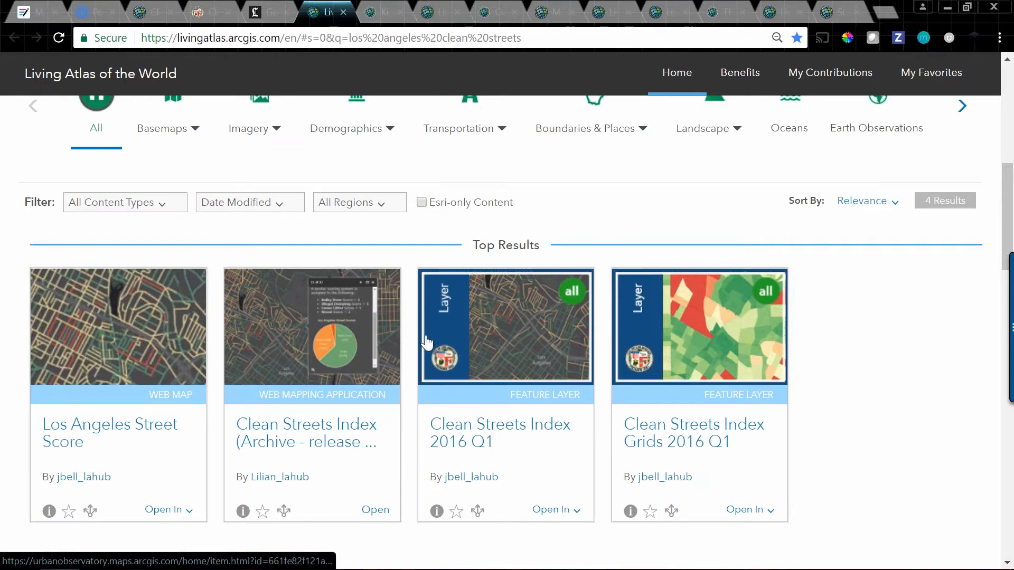
click(550, 351)
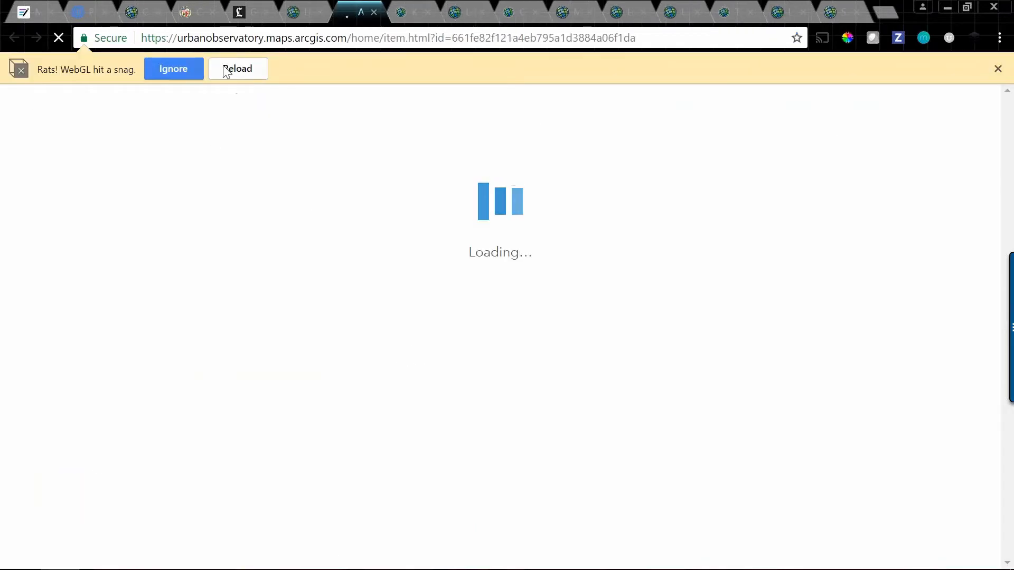
click(247, 70)
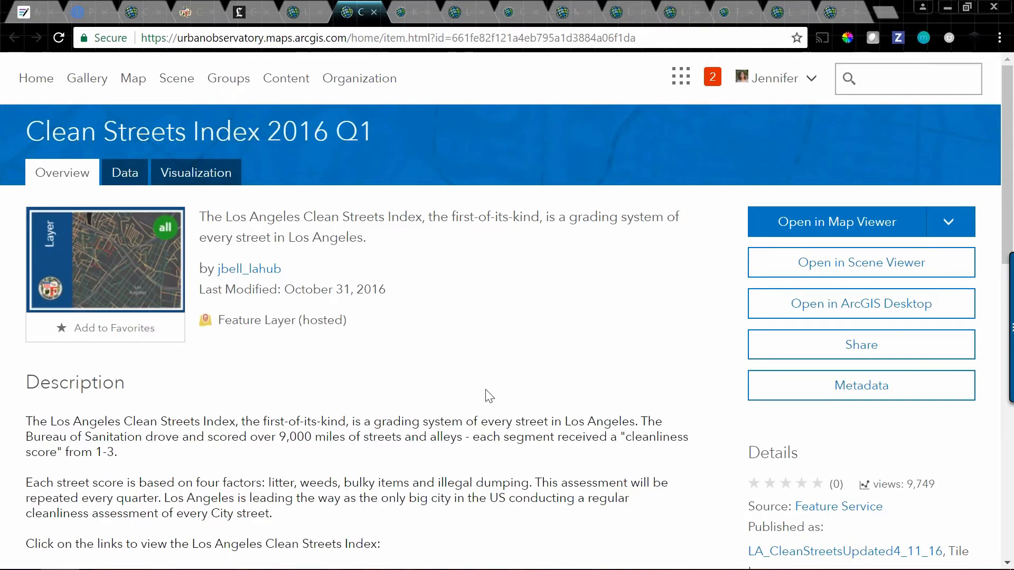
Step: Examine the layer item page's description, layers, use constraints, tags and credits
scroll(484, 396, down, 6)
scroll(486, 396, down, 6)
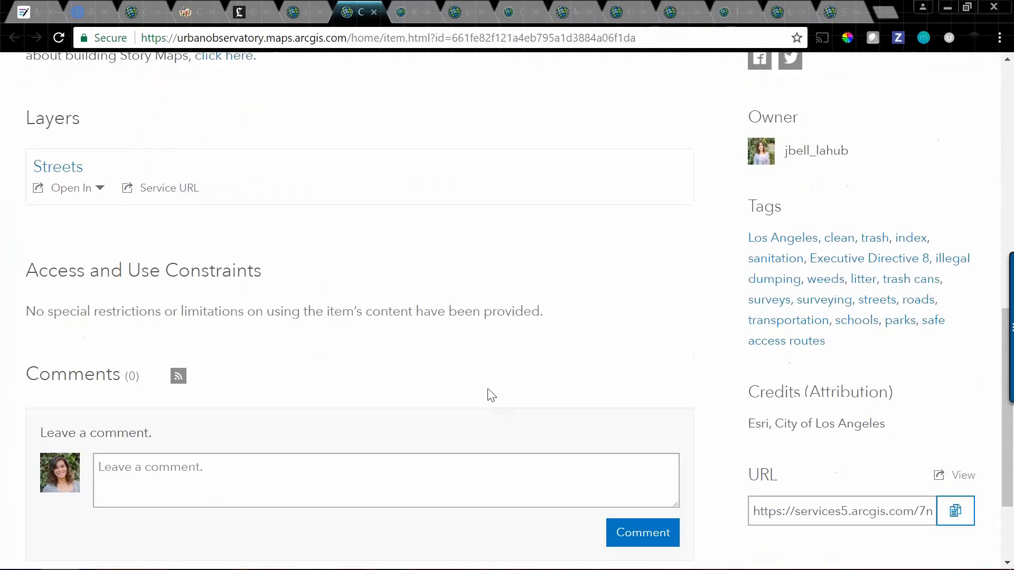
scroll(442, 365, up, 8)
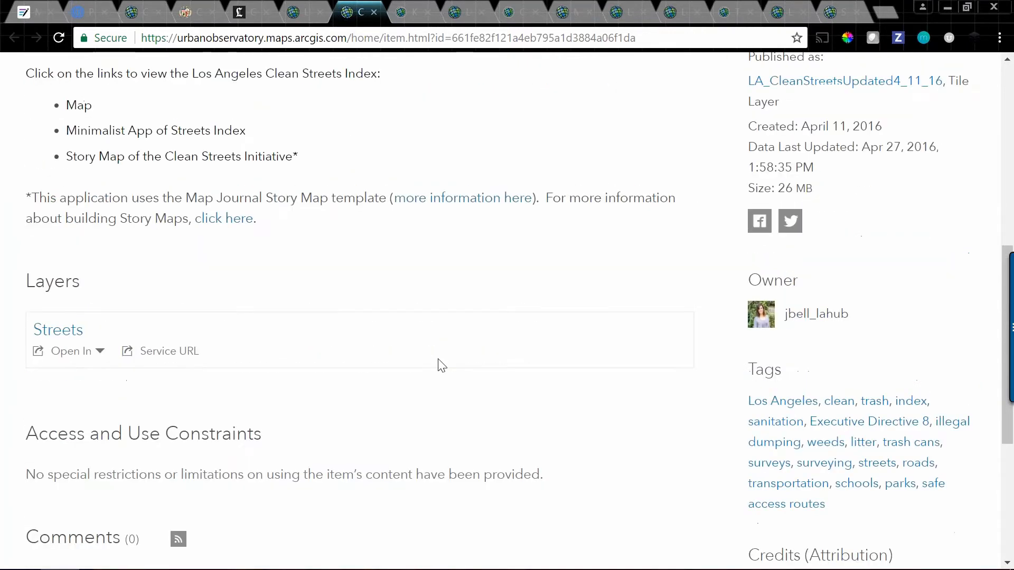
scroll(442, 365, up, 4)
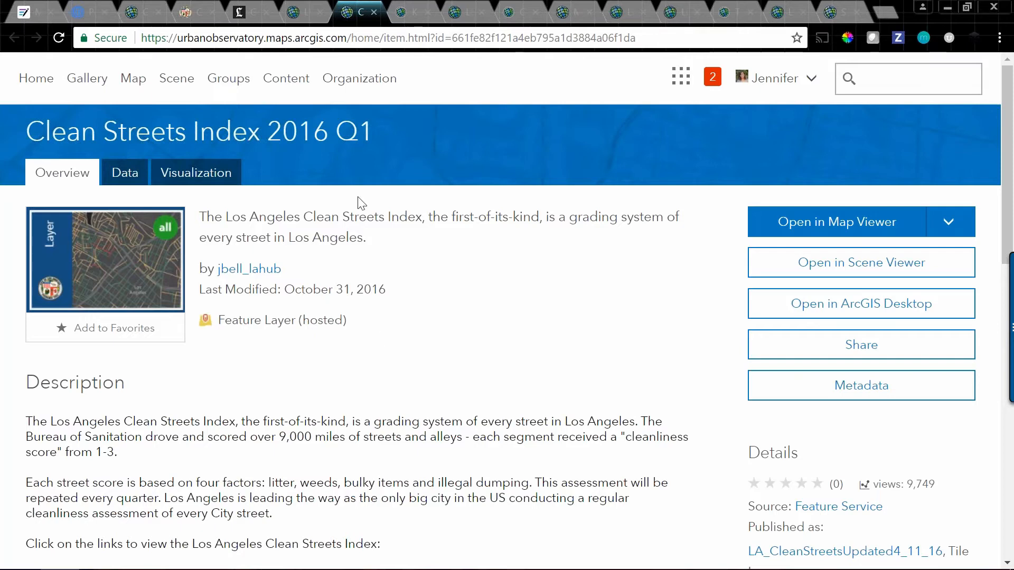
Step: Highlight the Clean Streets Index 2016 Q1 item's title and its summary text
double_click(344, 217)
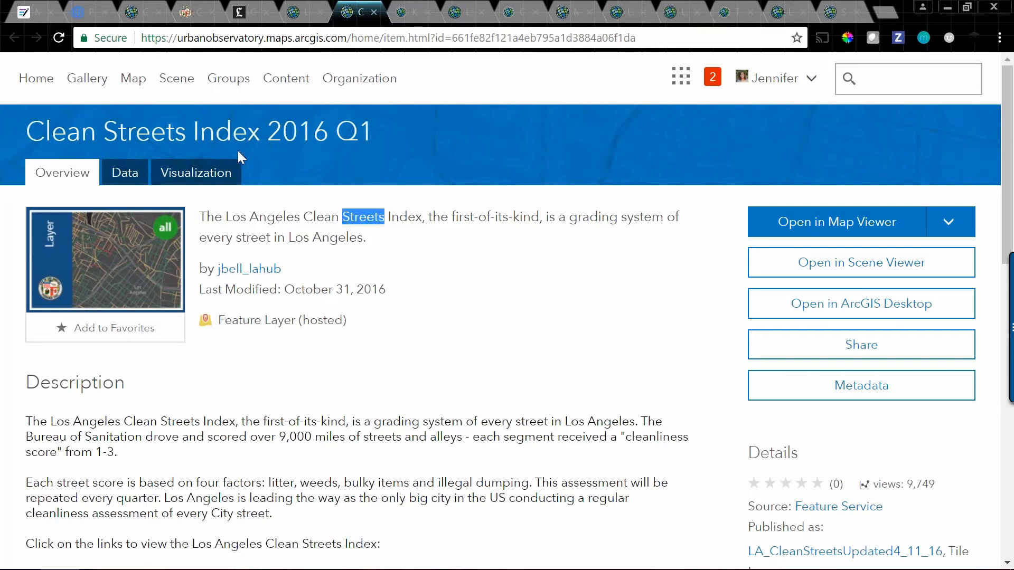
double_click(98, 130)
drag(30, 130, 373, 134)
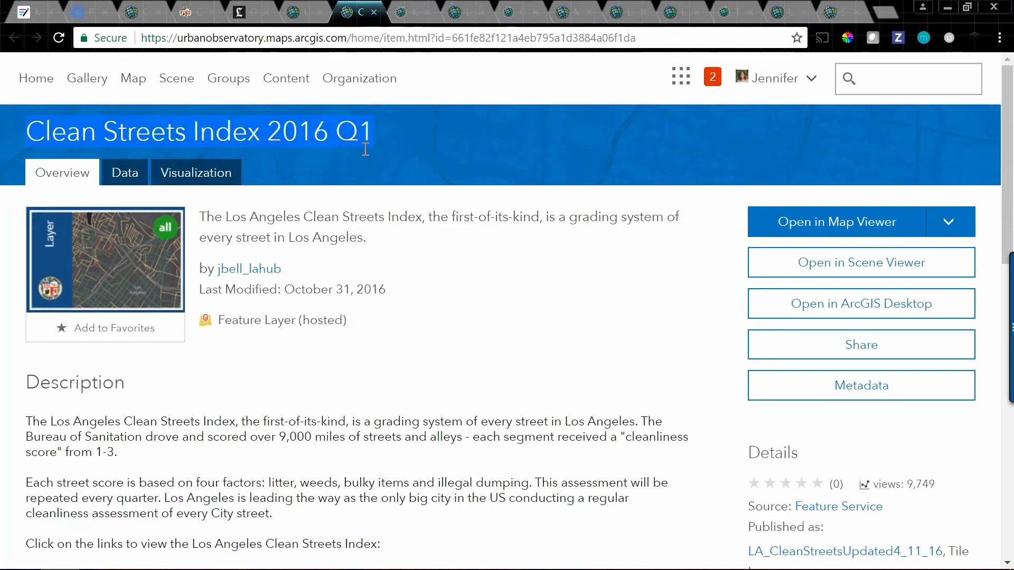
triple_click(292, 217)
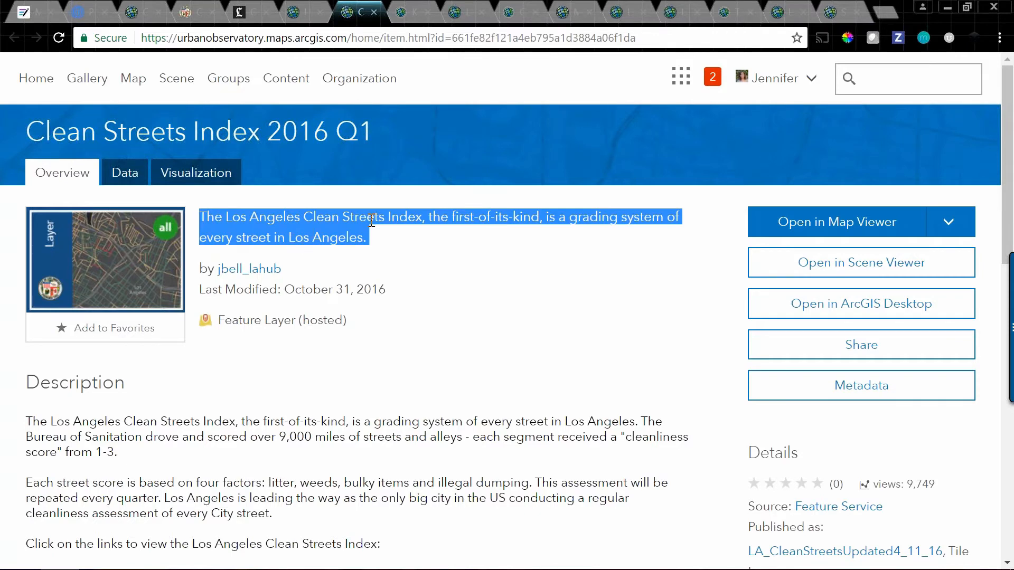
Step: Highlight the full Description section of the Clean Streets Index 2016 Q1 item and return to the Living Atlas search results
scroll(295, 407, down, 1)
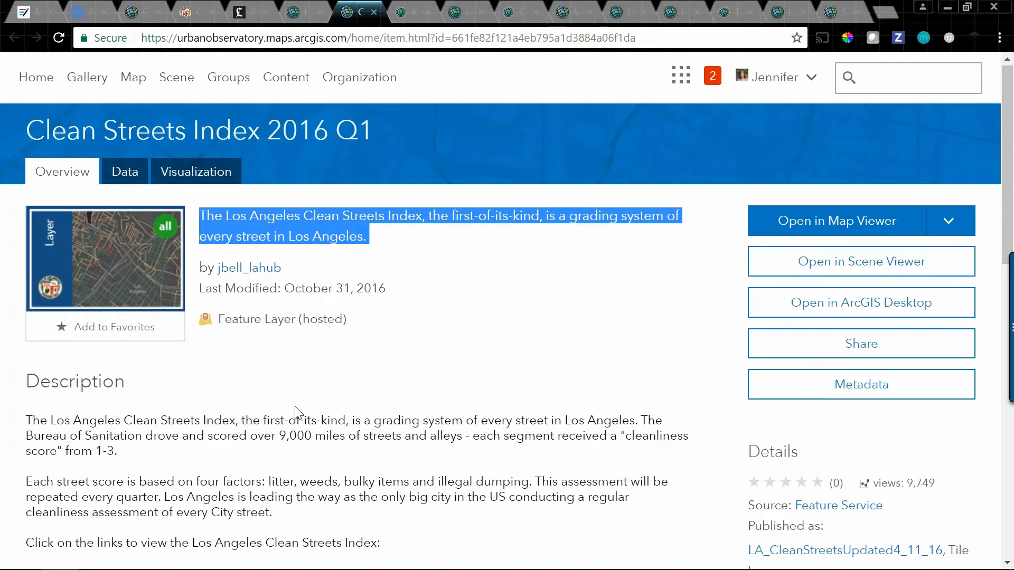
scroll(294, 398, down, 6)
scroll(294, 398, up, 2)
drag(281, 444, 11, 141)
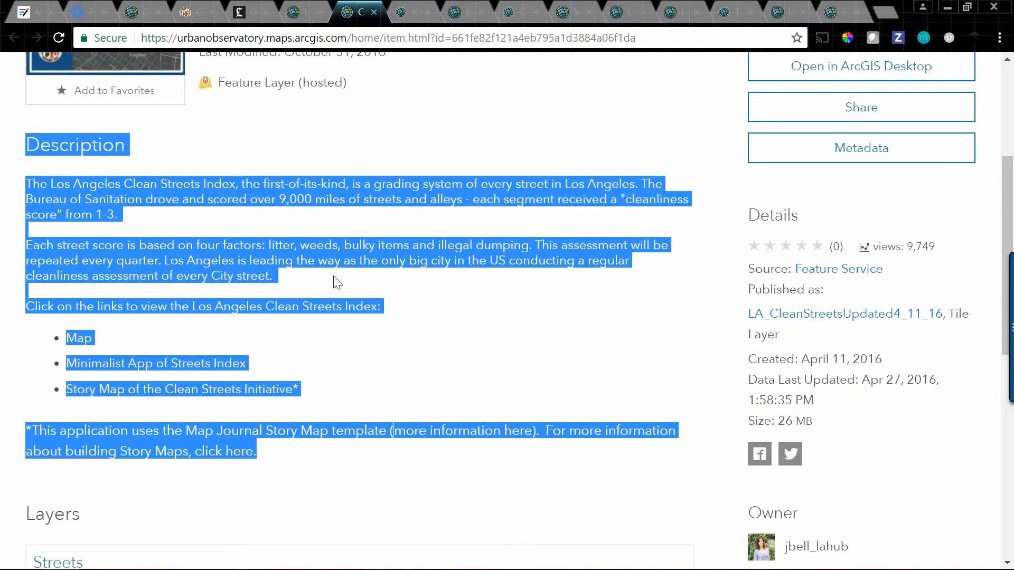
click(466, 301)
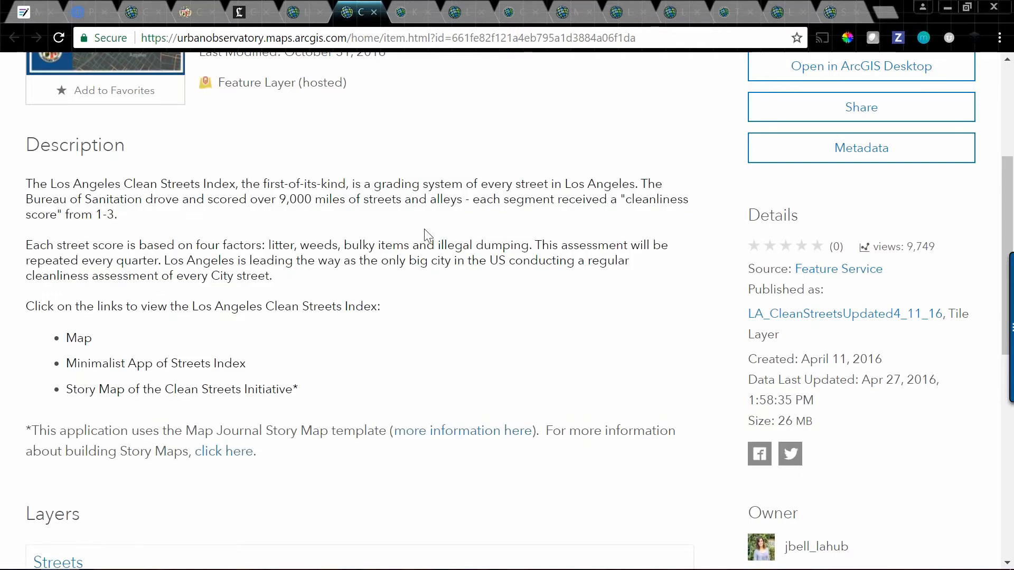
scroll(424, 229, down, 1)
scroll(424, 229, up, 4)
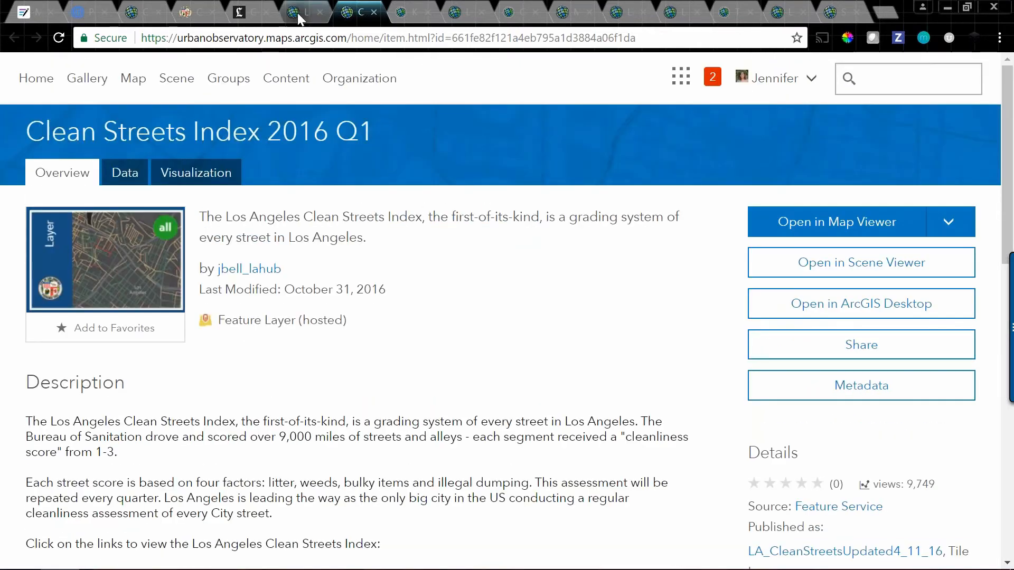
click(297, 12)
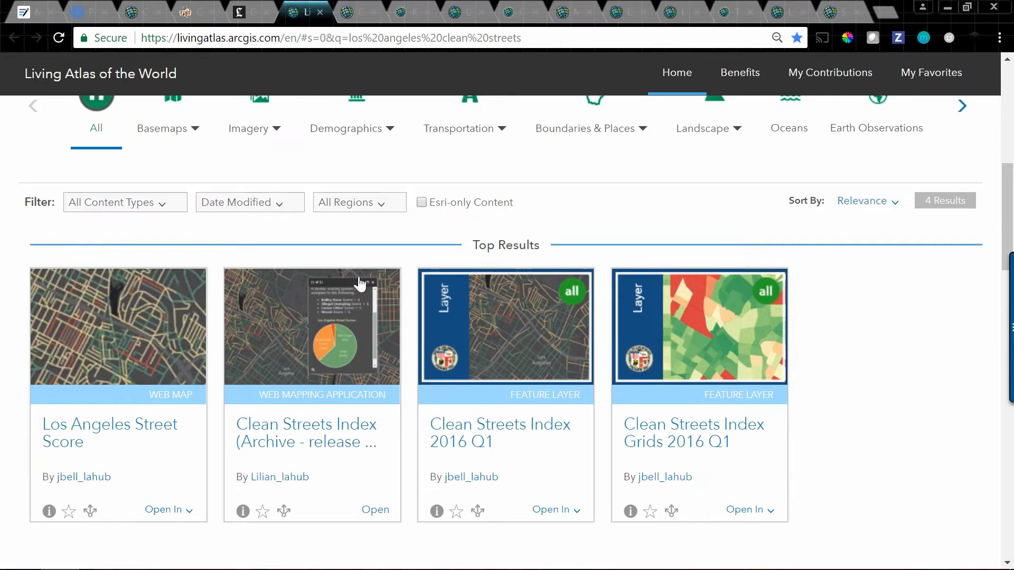
Step: Bring up the Kindergartners and Immunizations in California story map and advance past its cover to the California School Immunization Law paragraph
click(406, 12)
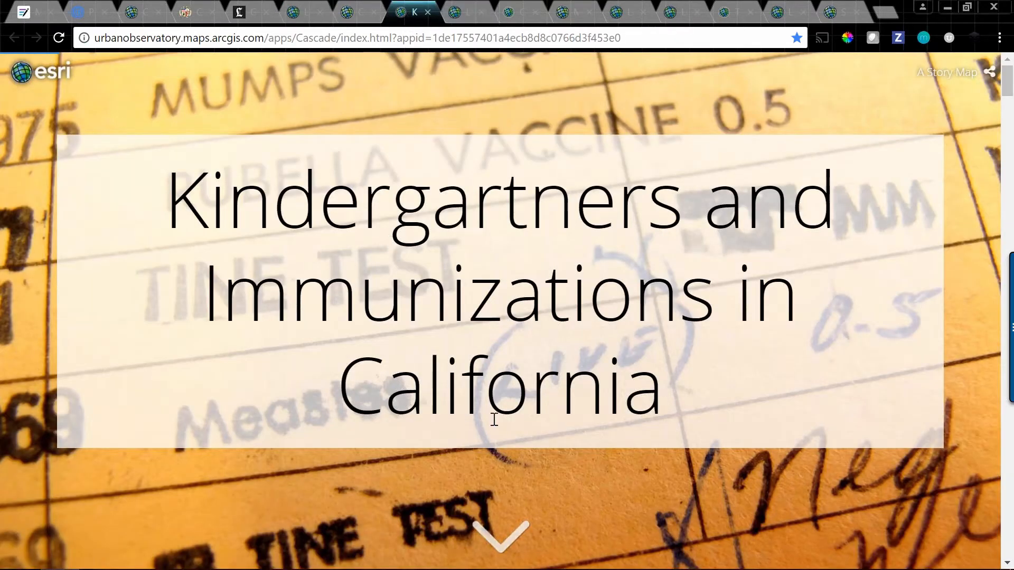
click(510, 539)
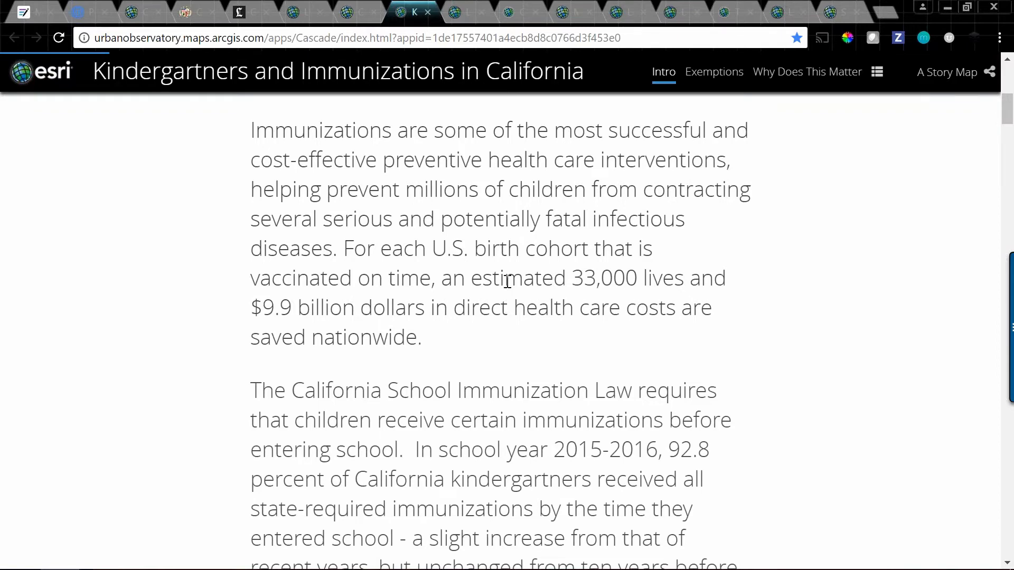
scroll(482, 294, down, 5)
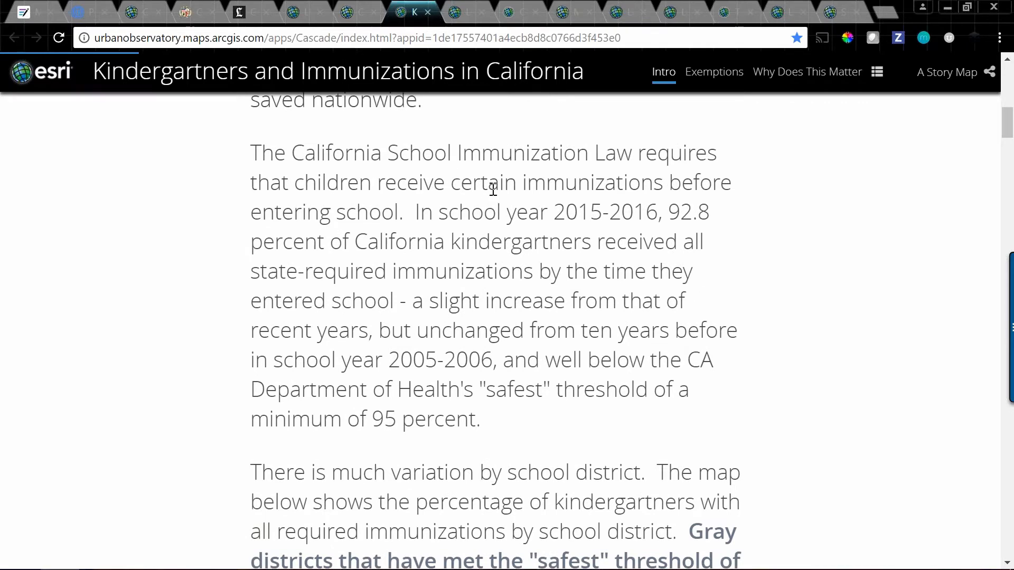
Step: Highlight the 92.8 percent figure for school year 2015-2016 in the introduction, and clear the selection
drag(546, 207, 689, 220)
double_click(689, 218)
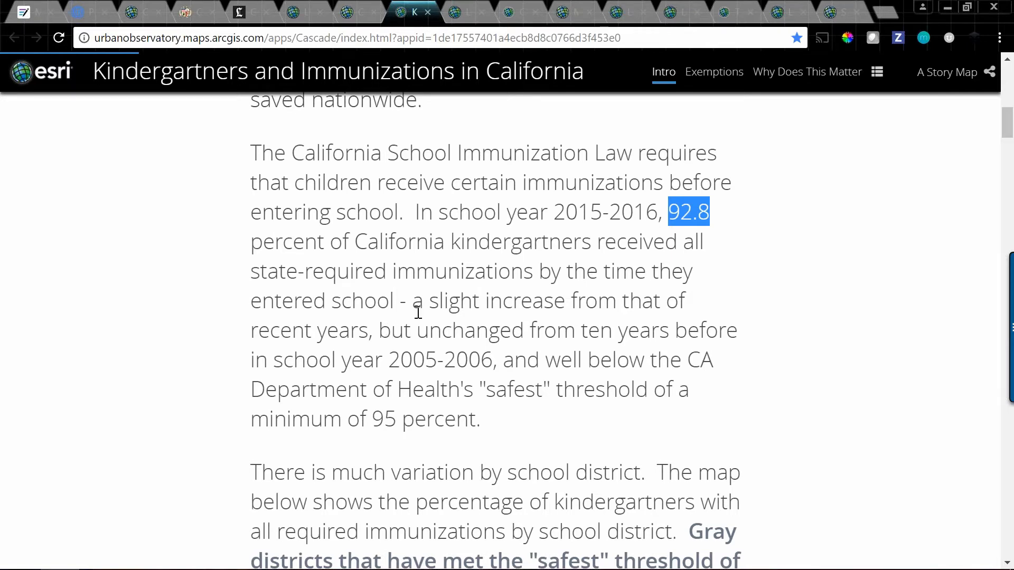
scroll(418, 310, down, 2)
scroll(419, 310, up, 2)
click(670, 211)
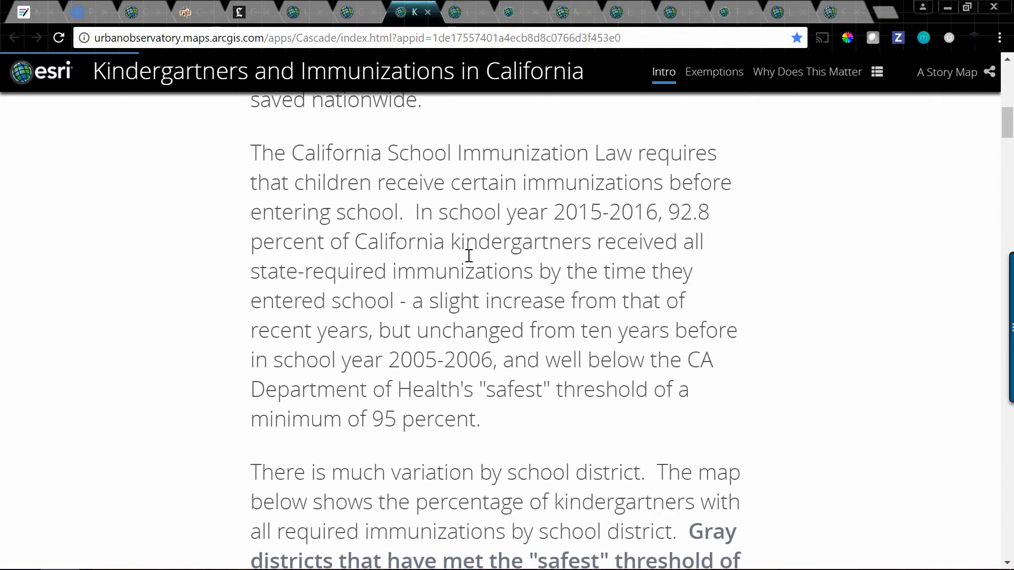
Step: Zoom the school district map to northern California, highlight the yearly rates for Ravendale-Termo Elementary, and check Plumas Unified's rates
scroll(469, 256, down, 5)
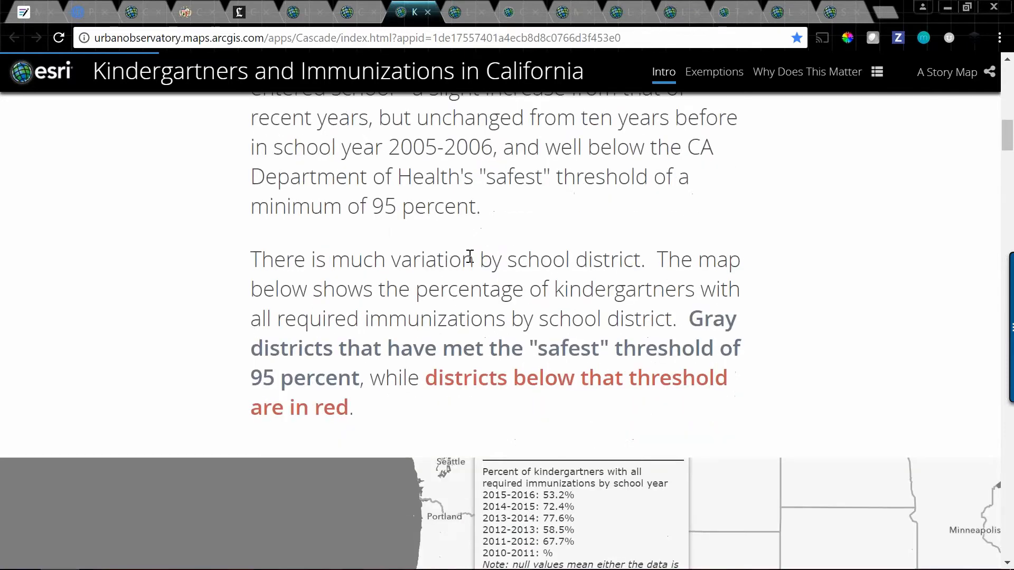
scroll(431, 246, down, 2)
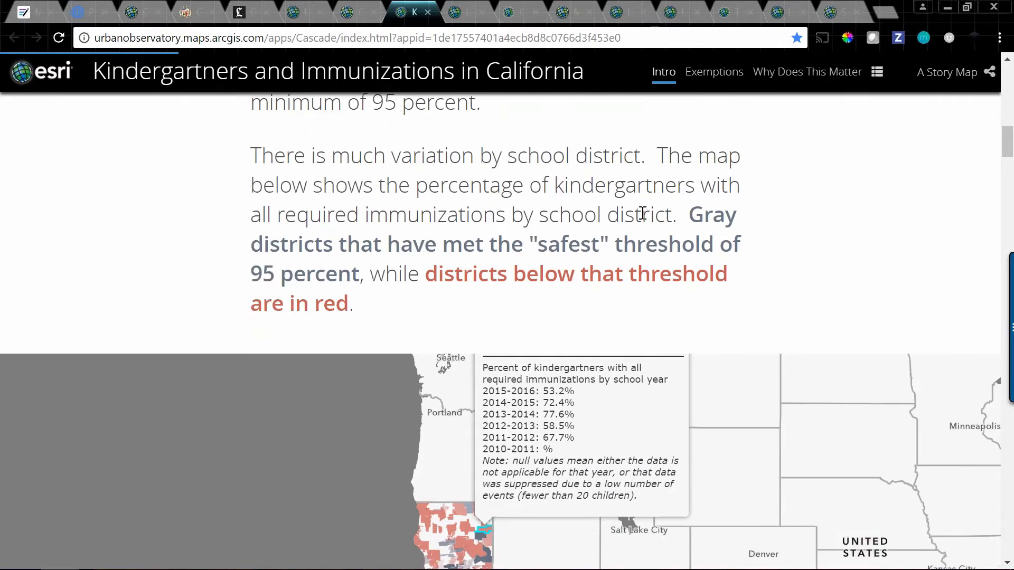
scroll(774, 233, down, 5)
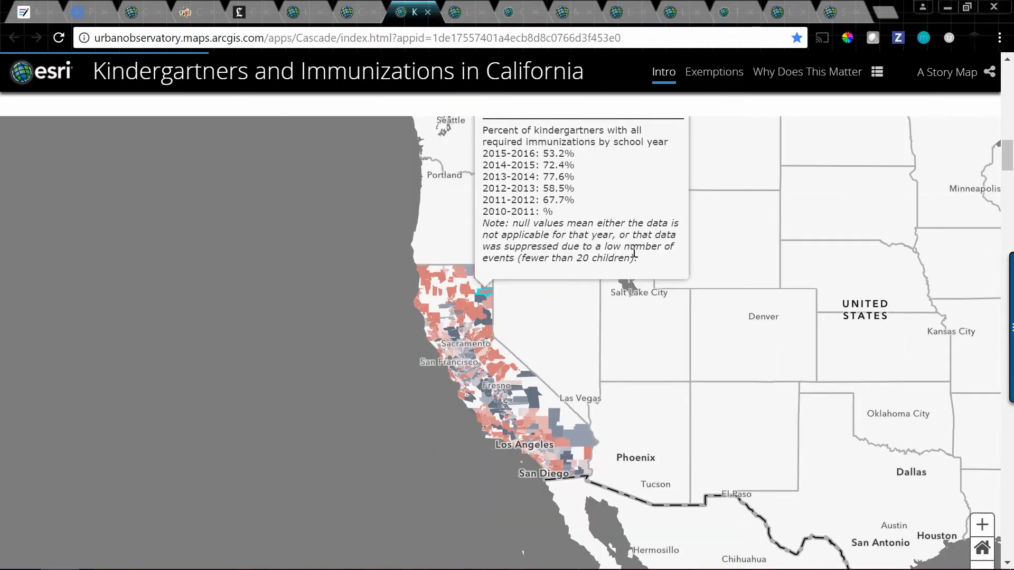
scroll(468, 291, up, 2)
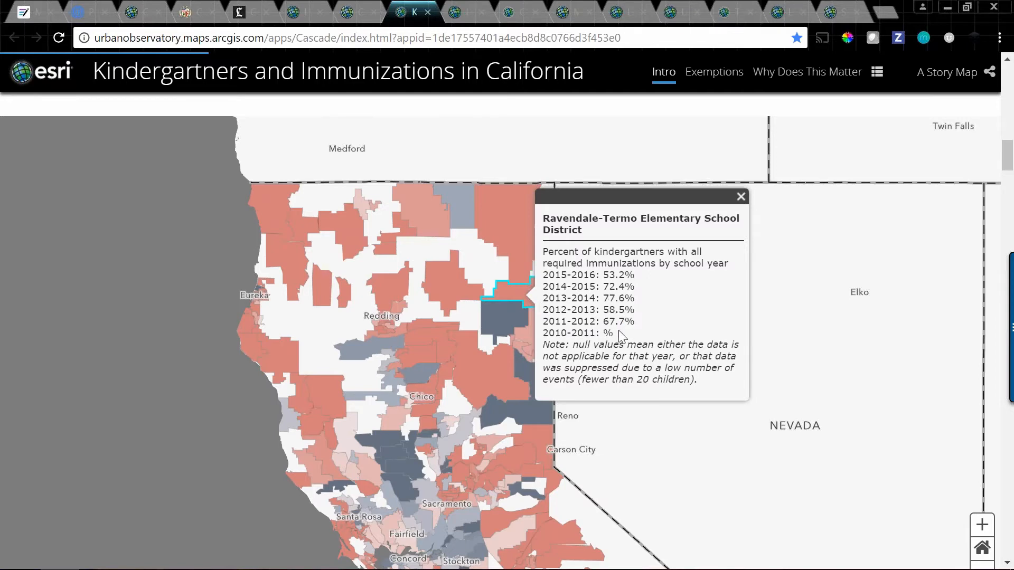
drag(623, 334, 543, 278)
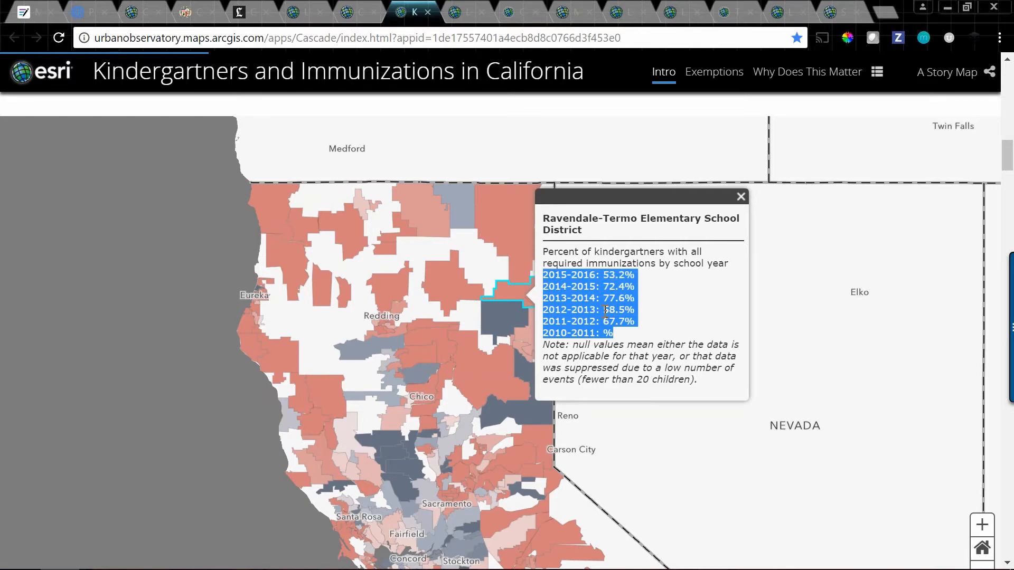
click(497, 382)
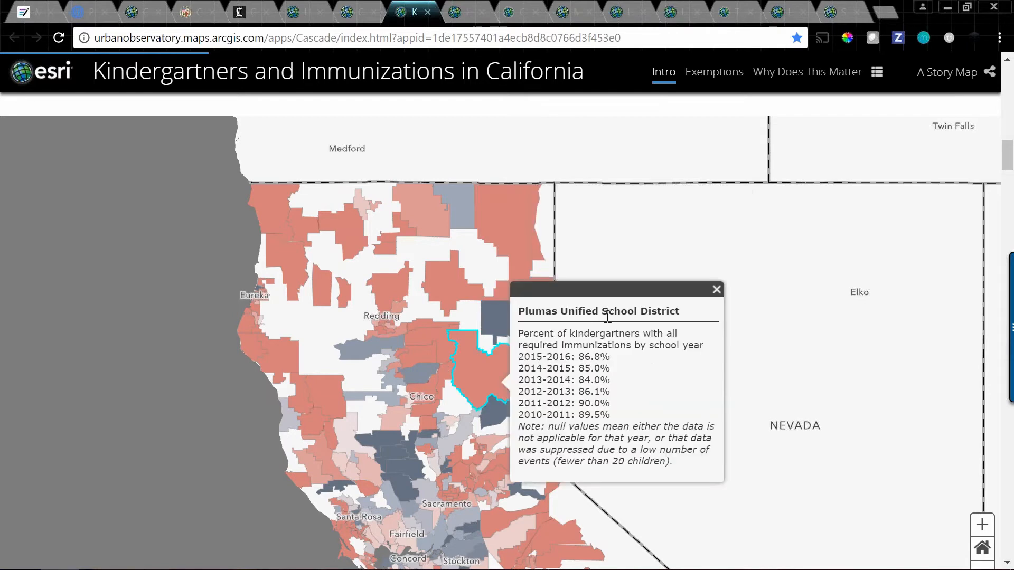
click(715, 290)
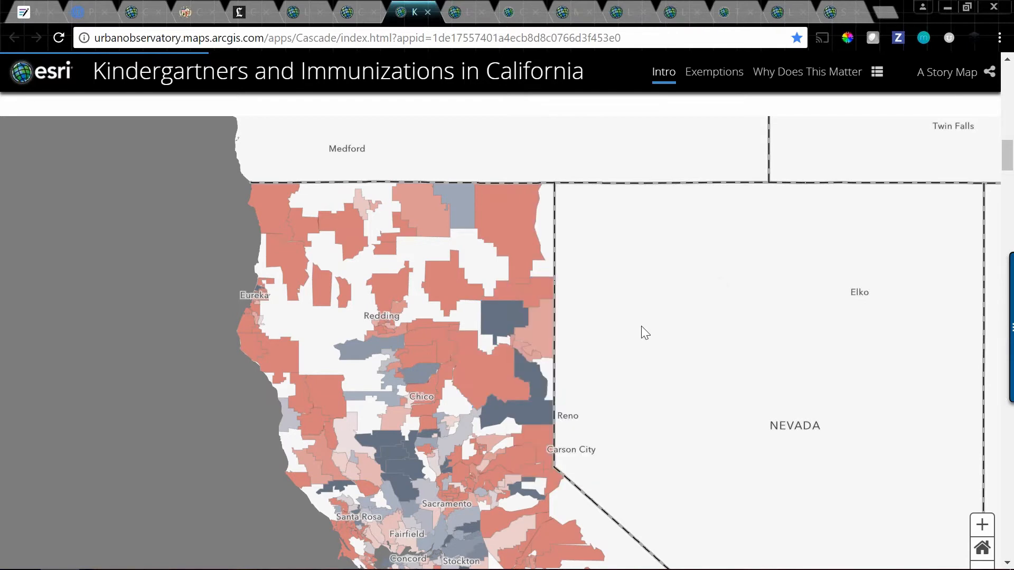
Step: Zoom the map to central California and inspect the immunization rates for the Porterville Unified and Reef-Sunset Unified school districts
scroll(641, 326, down, 2)
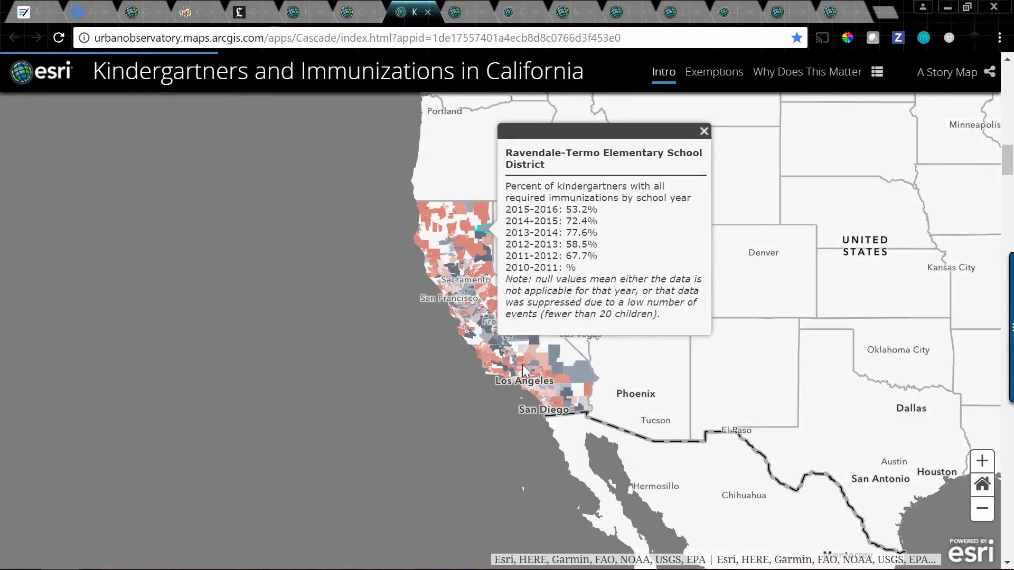
scroll(524, 370, up, 3)
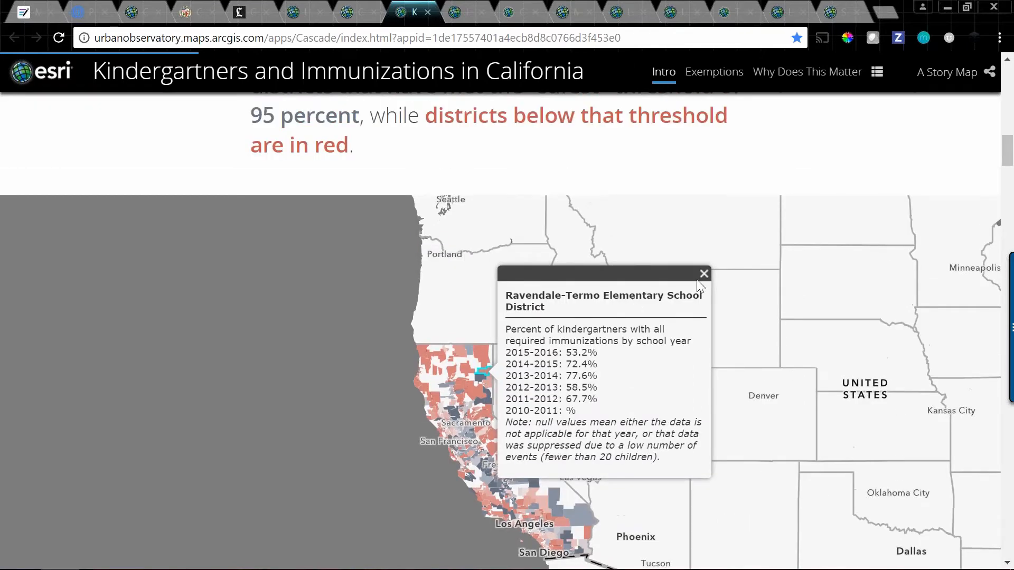
click(704, 273)
drag(584, 372, 599, 257)
double_click(536, 379)
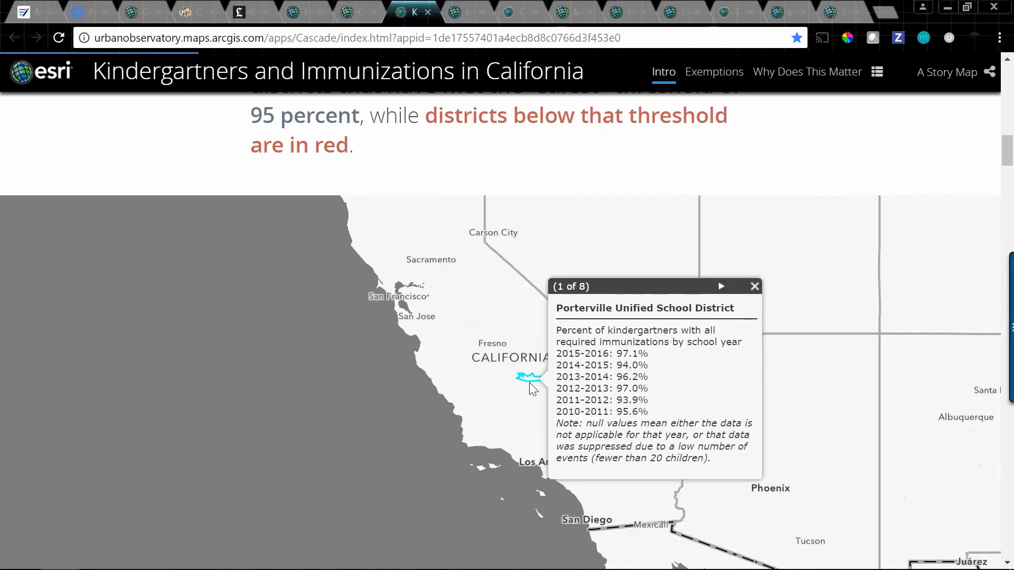
double_click(528, 382)
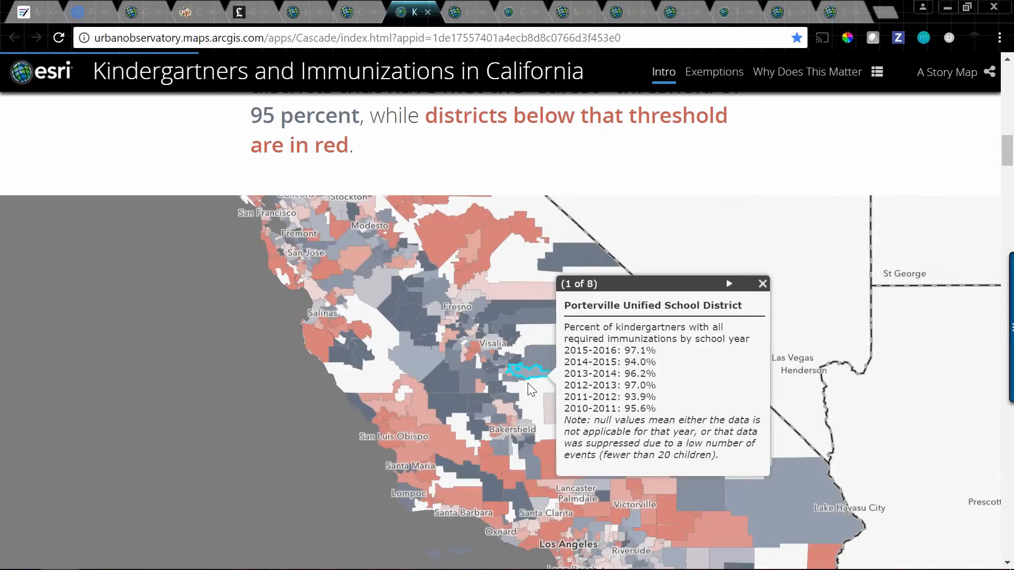
click(449, 388)
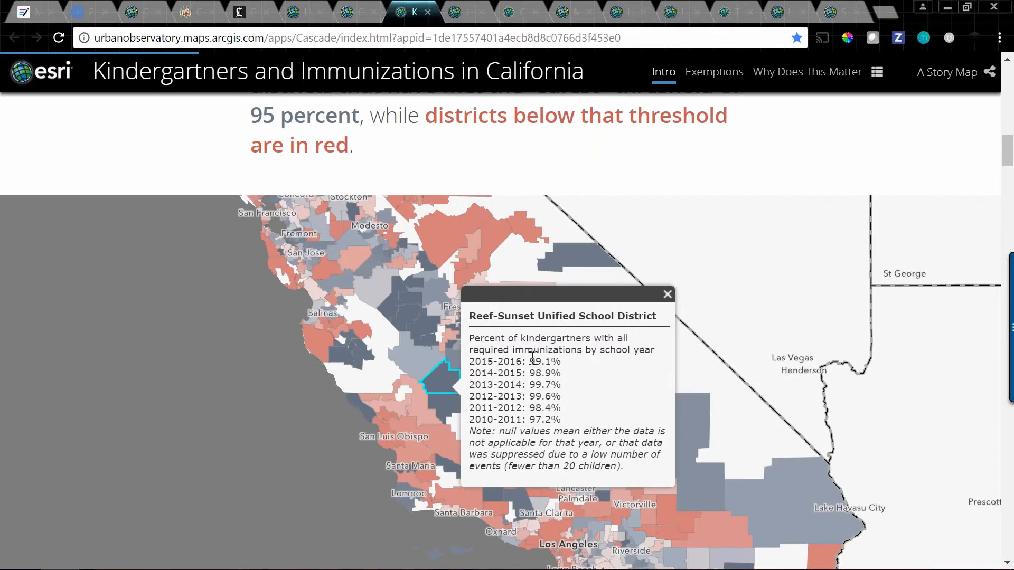
drag(529, 361, 544, 361)
click(668, 295)
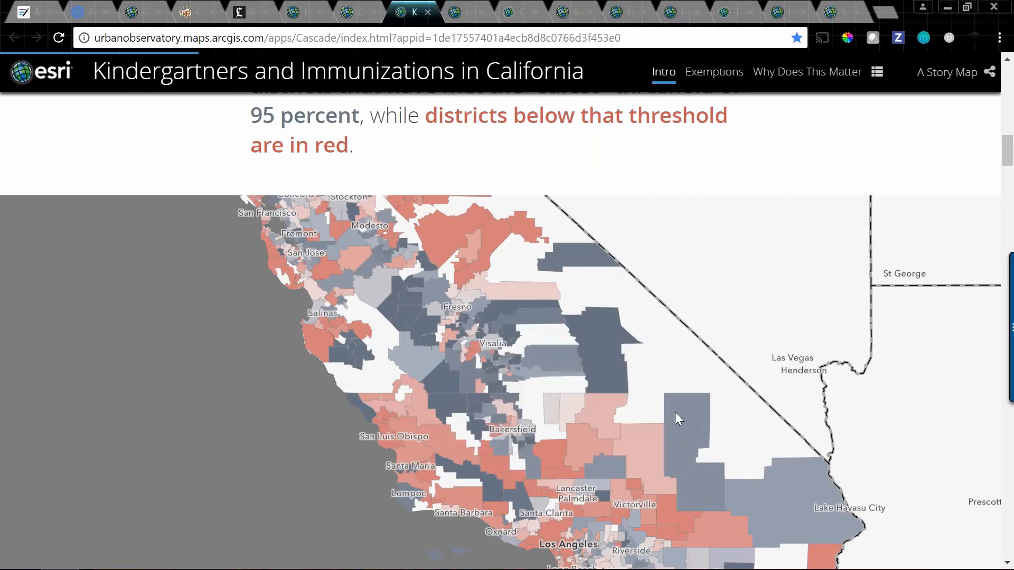
Step: Zoom the map to the Los Angeles area and show the immunization rates for Redlands Unified School District
scroll(606, 447, up, 1)
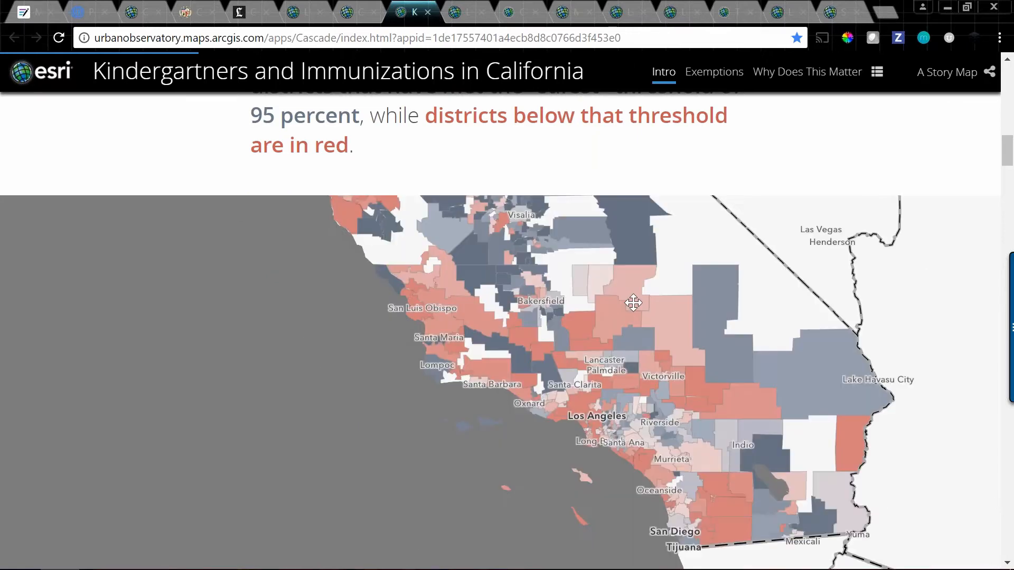
scroll(658, 422, up, 1)
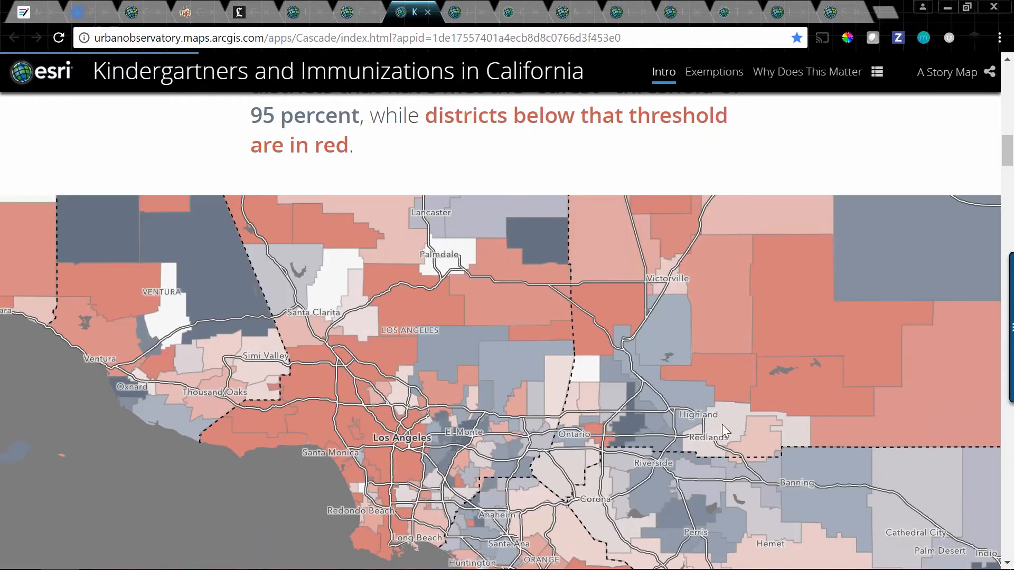
click(723, 426)
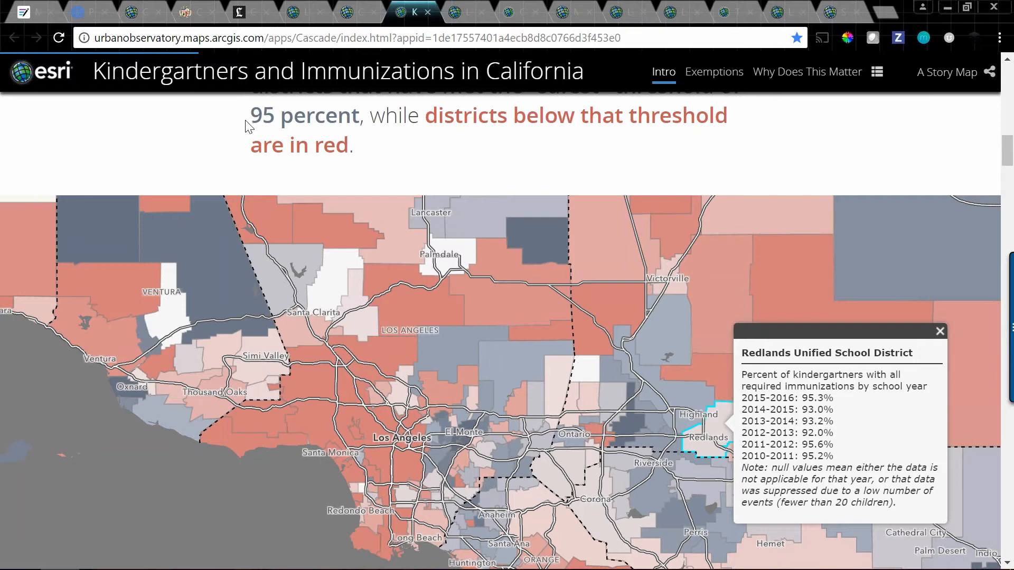
Step: Highlight the sentence explaining the gray and red districts, singling out "safest", 95 percent and the start of the below-threshold wording
scroll(294, 154, down, 1)
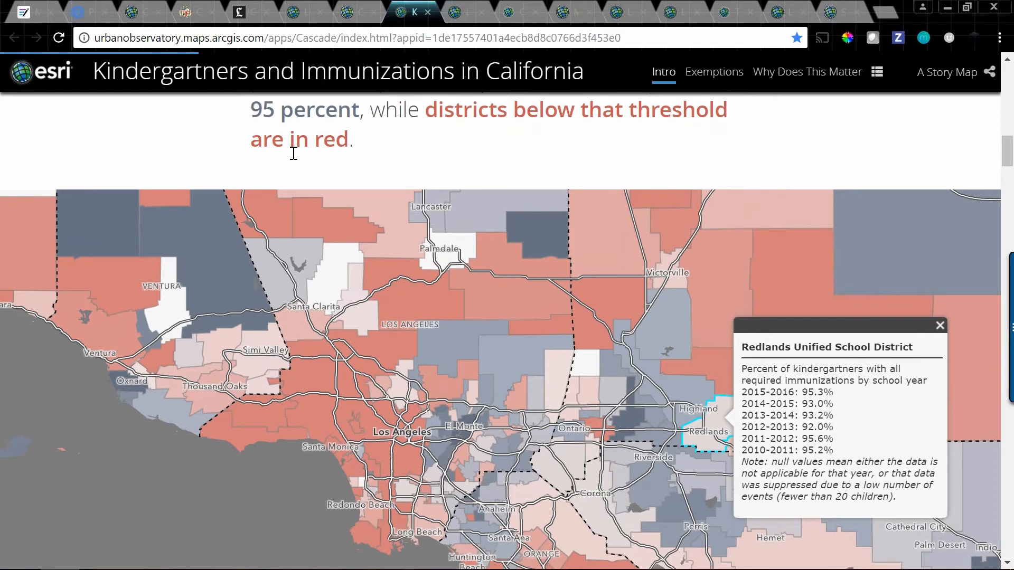
scroll(294, 153, down, 2)
scroll(475, 148, up, 4)
drag(681, 141, 697, 244)
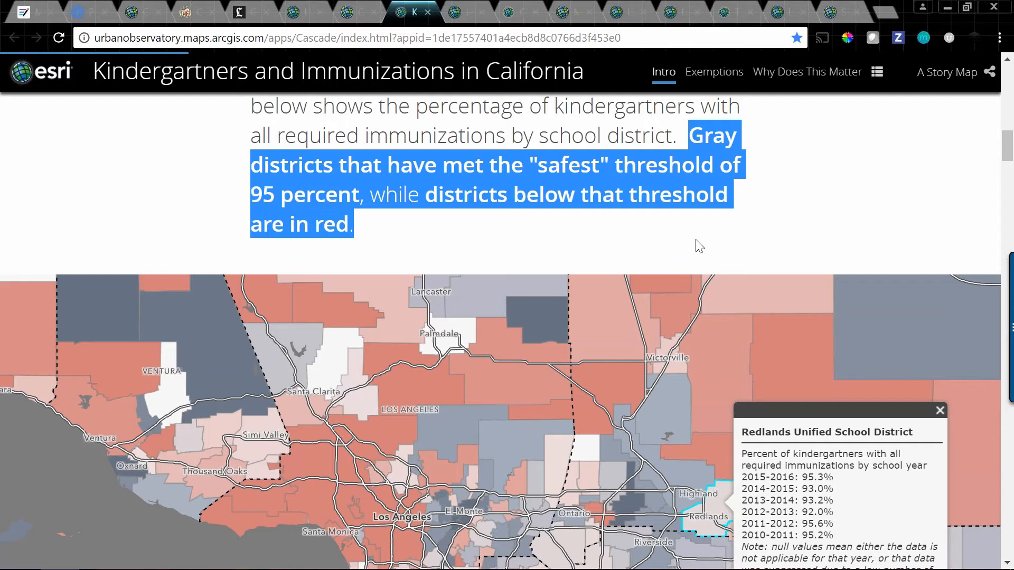
click(581, 209)
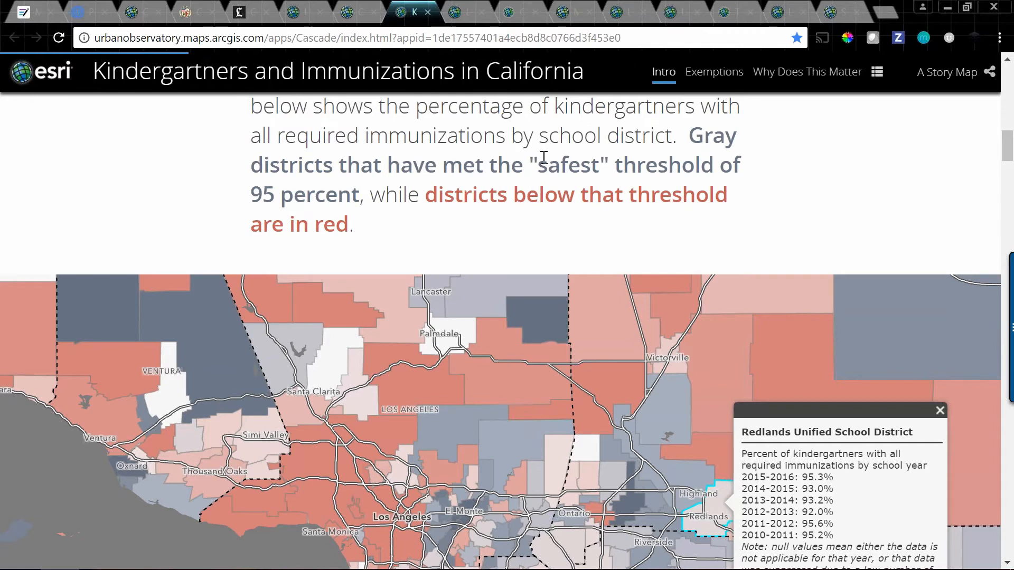
drag(539, 164, 569, 165)
drag(248, 193, 293, 197)
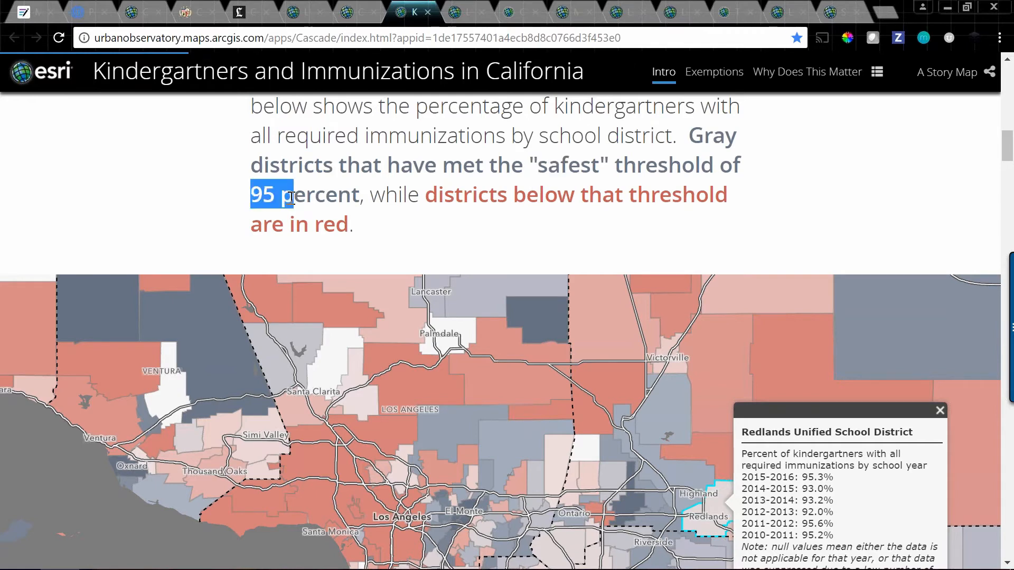
drag(426, 195, 450, 199)
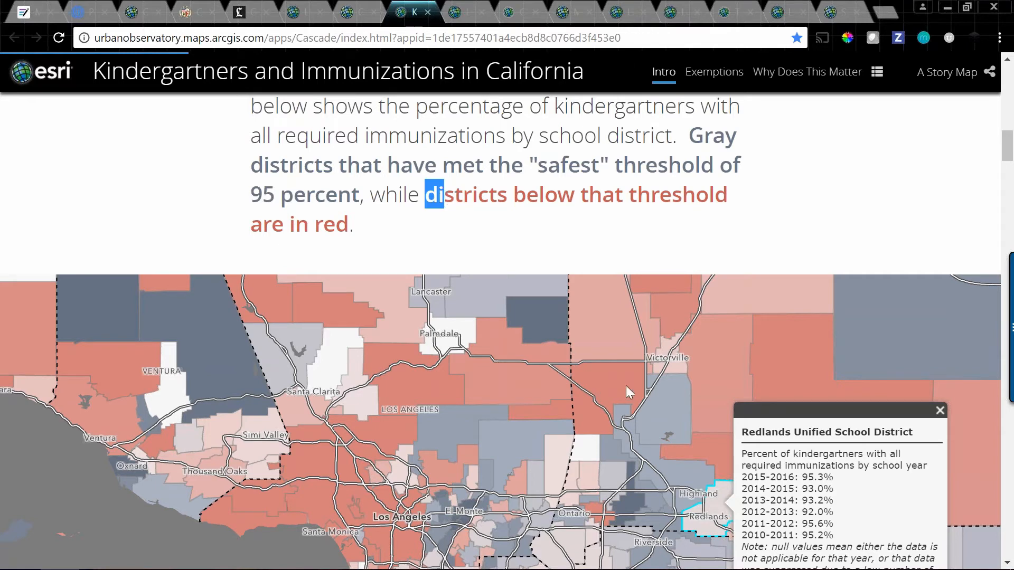
Step: Inspect the rates of Snowline Joint Unified, Hughes-Elizabeth Lakes Union Elementary and the pale red district west of Lancaster
click(608, 389)
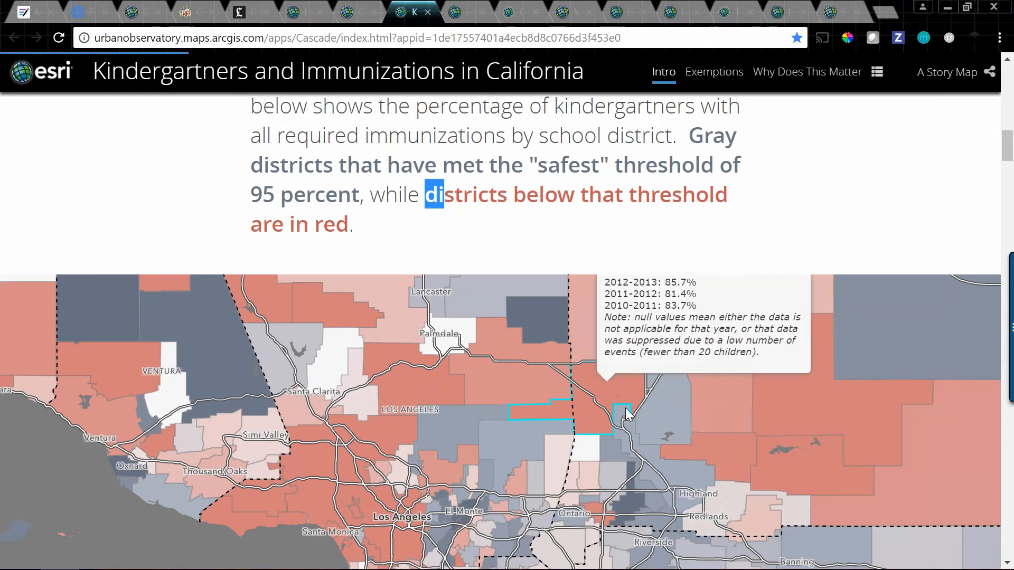
drag(906, 330, 885, 430)
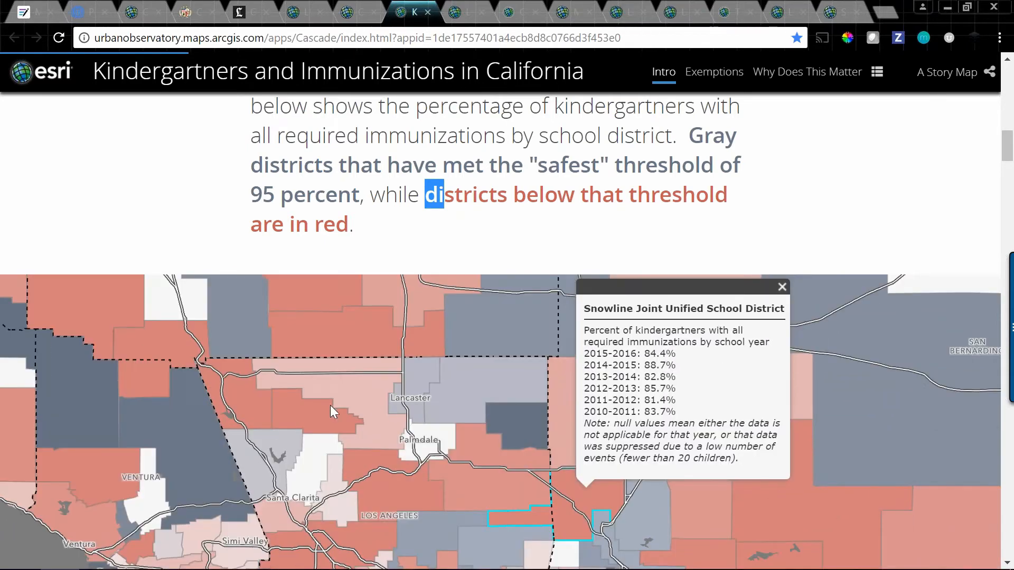
click(320, 407)
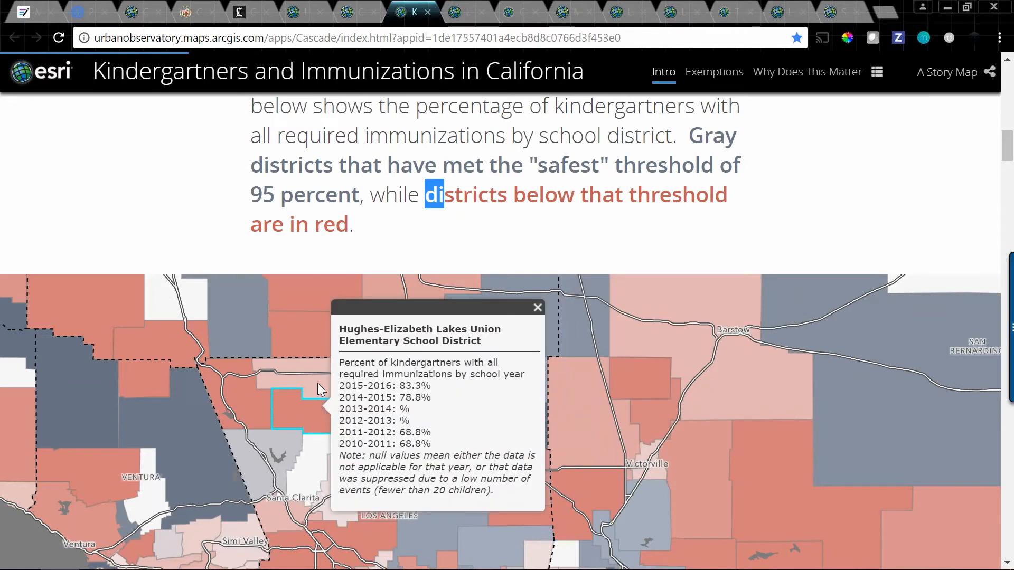
click(318, 382)
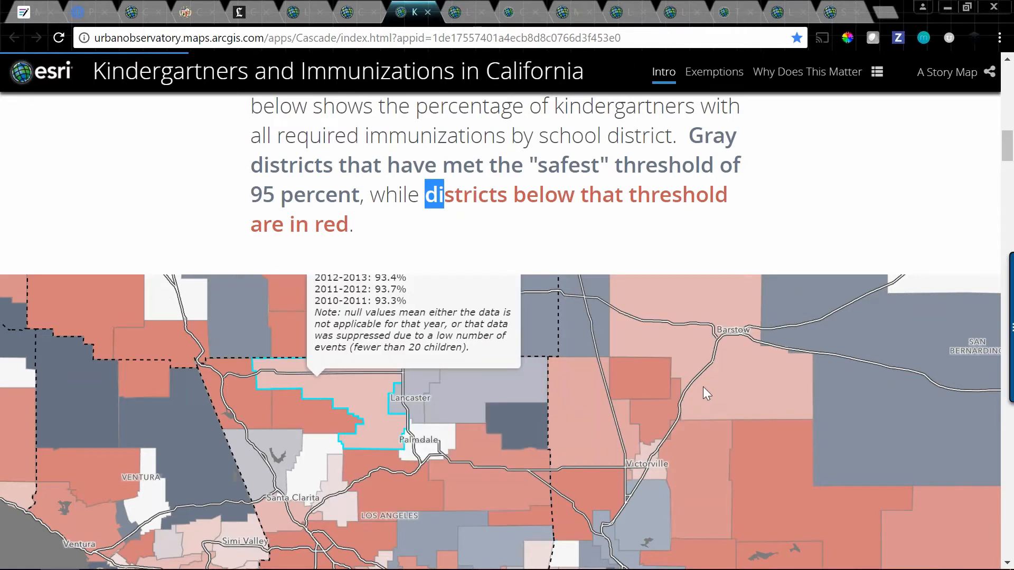
Step: Inspect the rates of the small pale district northwest of Bakersfield and highlight its 2015-2016 immunization percentage
drag(706, 361, 727, 472)
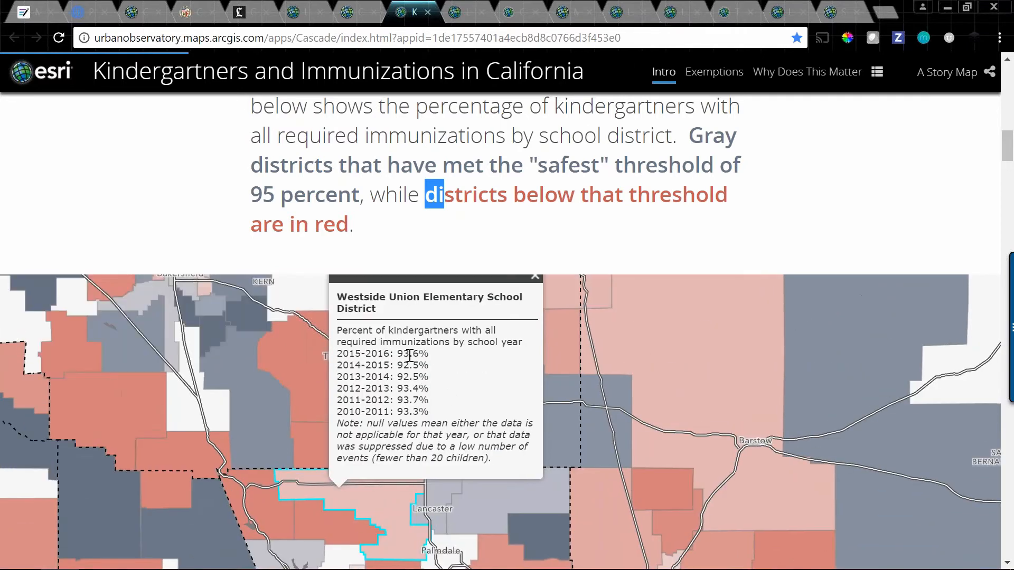
drag(194, 355, 314, 433)
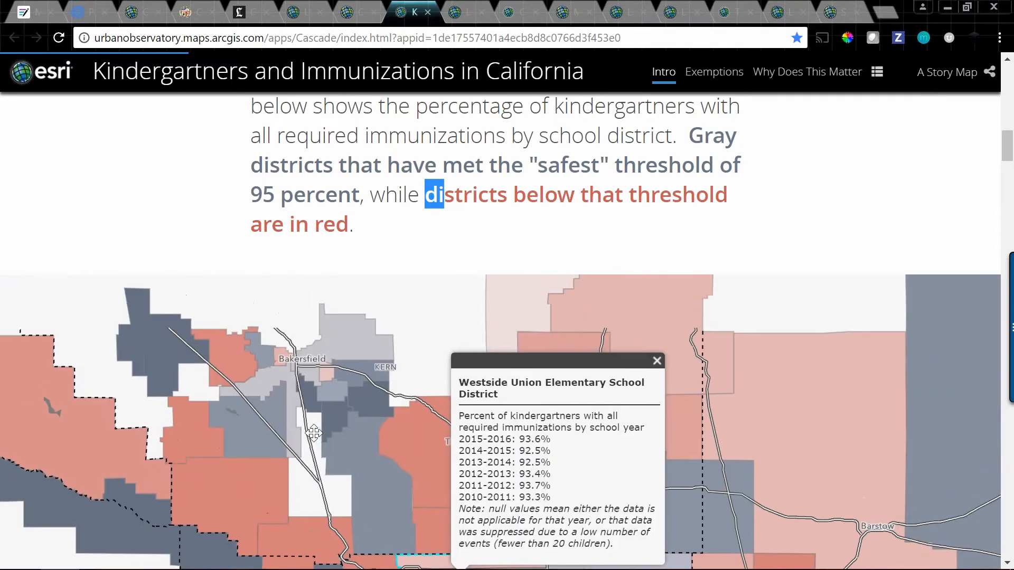
drag(327, 333, 395, 400)
click(269, 385)
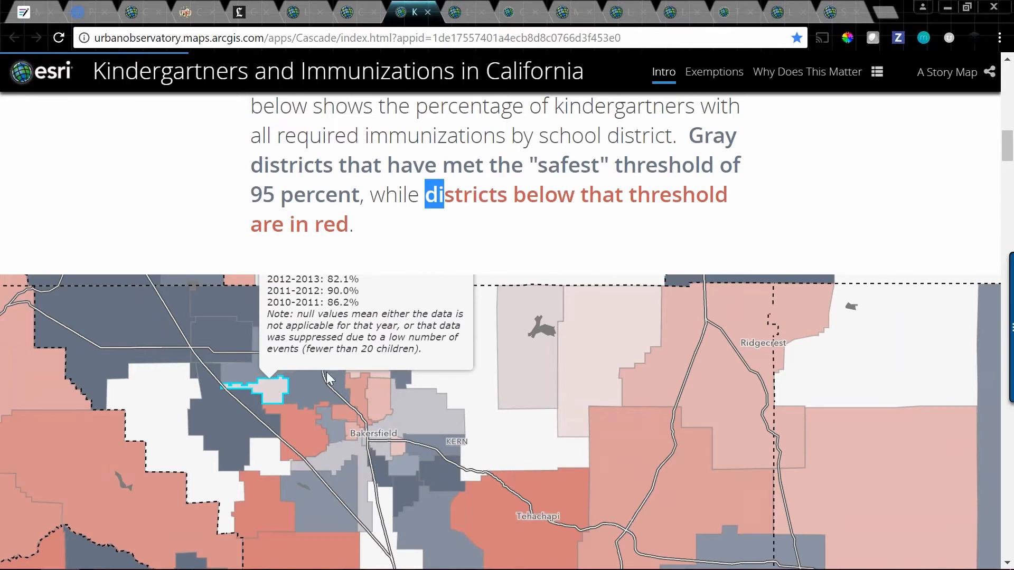
drag(540, 372, 538, 470)
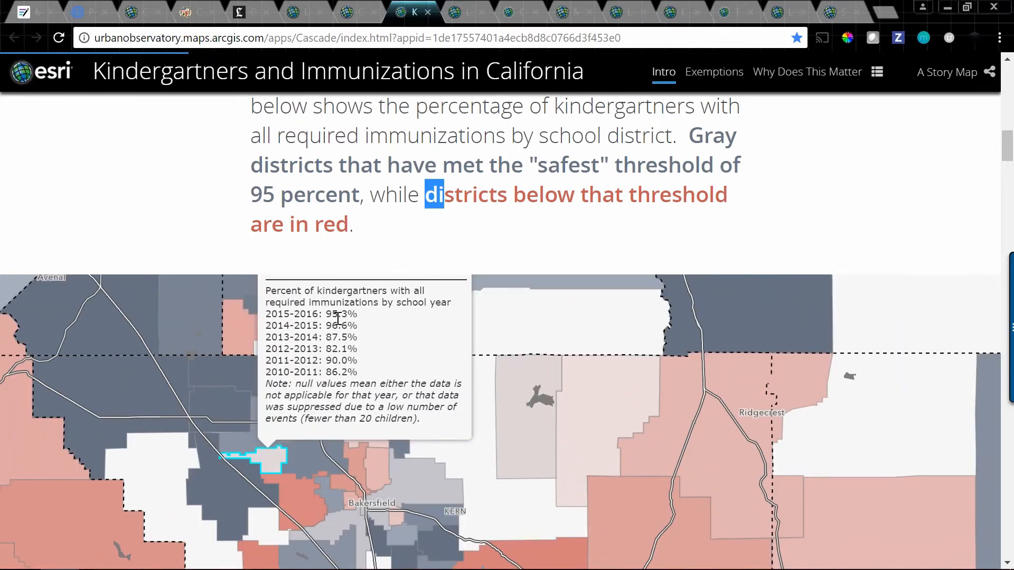
drag(319, 314, 358, 317)
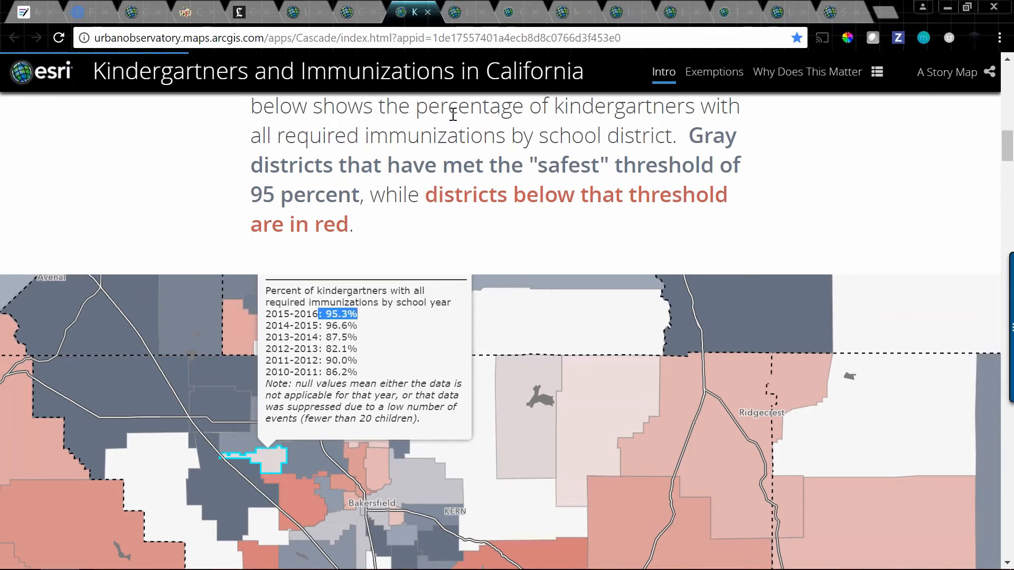
Step: Switch to the Living Atlas search results for "kindergartner" and show the application, feature layer and web map items
click(469, 13)
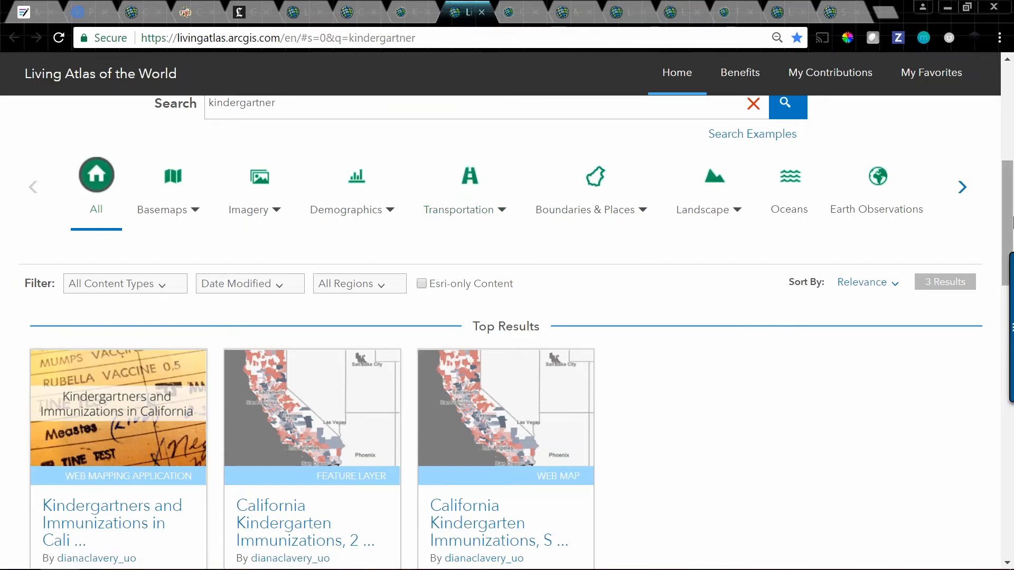
scroll(1009, 225, down, 2)
scroll(1009, 225, down, 2)
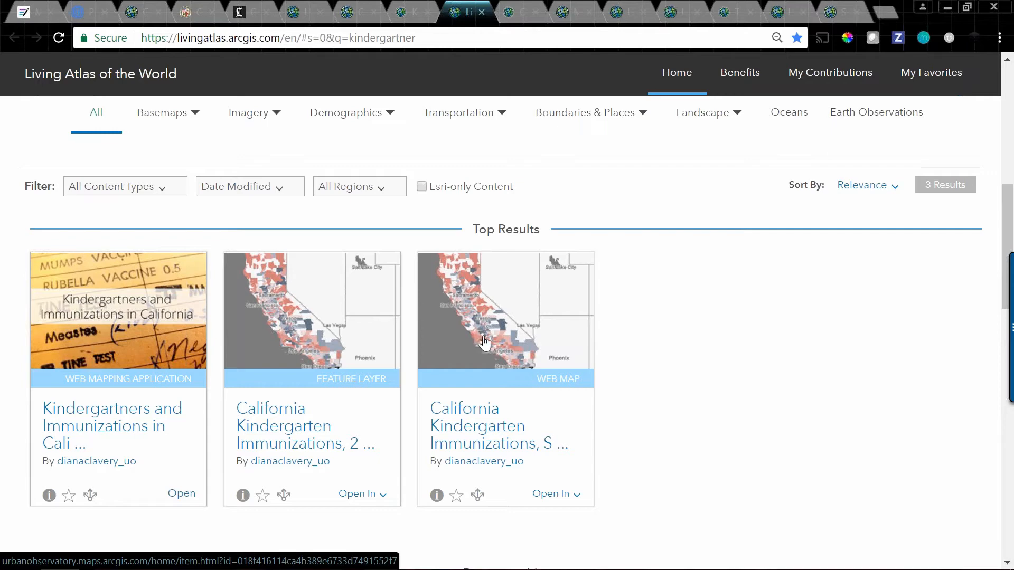
Step: Switch to the Celebrating Women's Rights story map and go through its introduction to the Global Goals heading
click(521, 12)
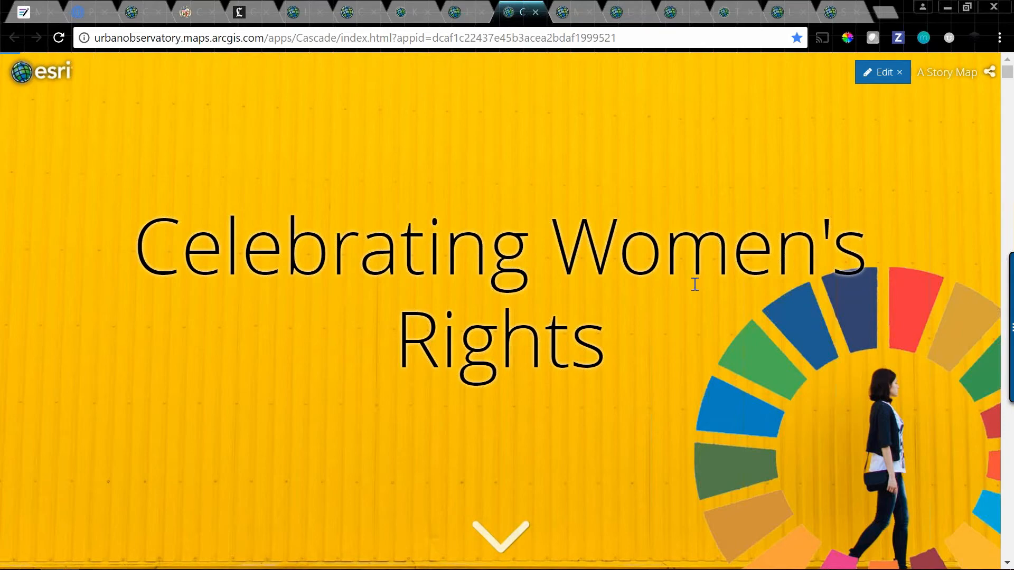
scroll(692, 296, down, 3)
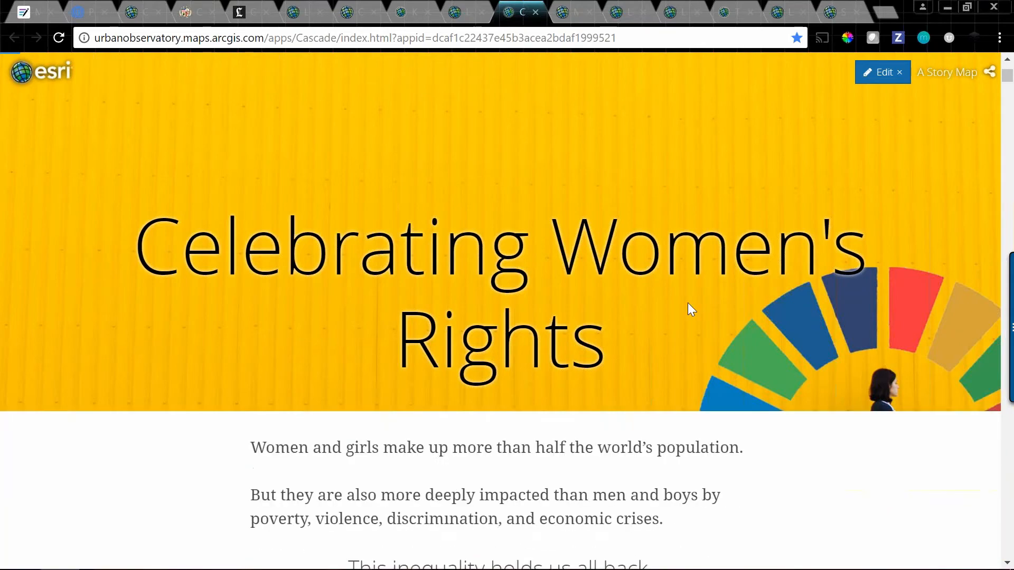
scroll(687, 304, down, 3)
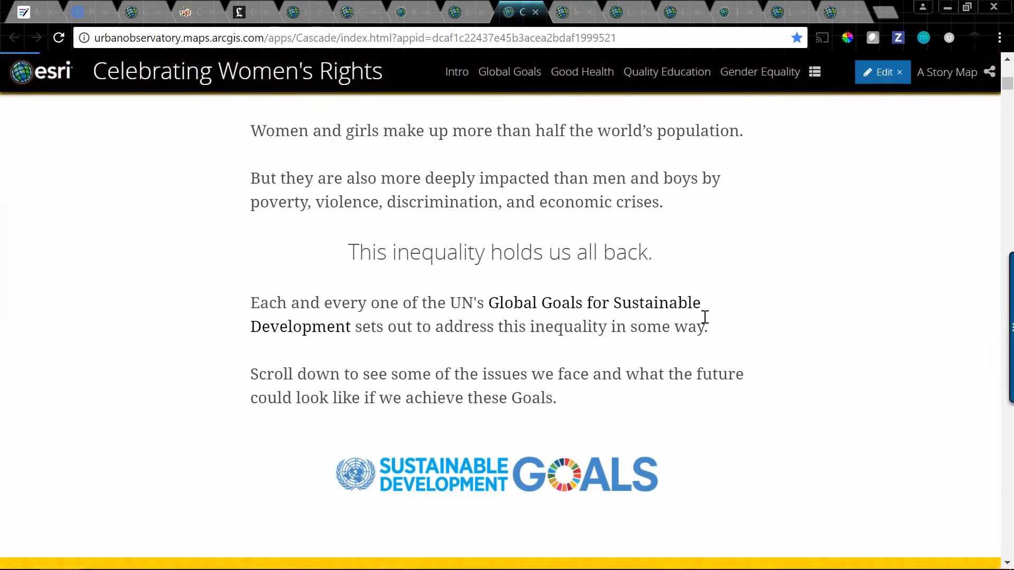
scroll(703, 317, down, 5)
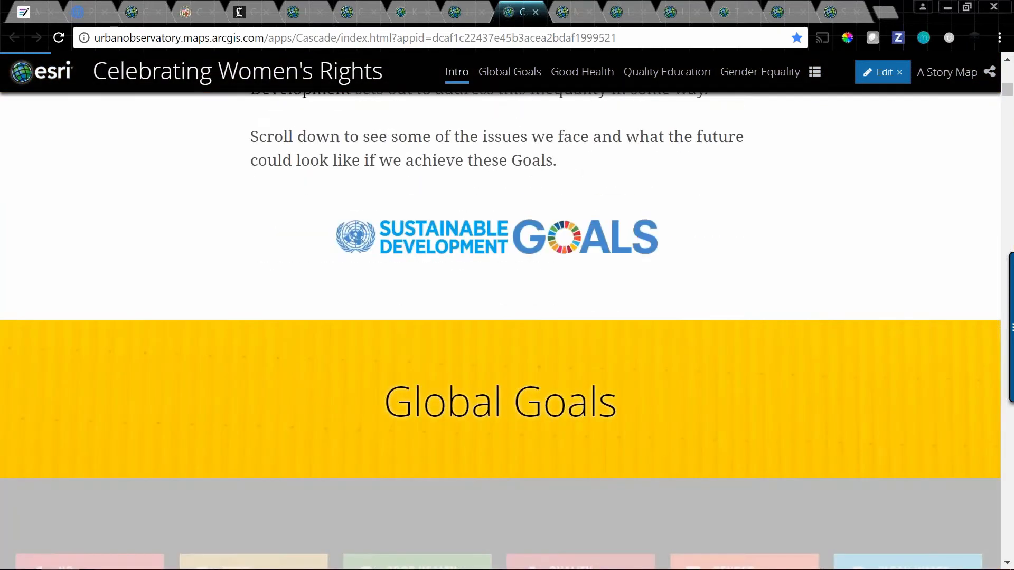
scroll(702, 319, down, 1)
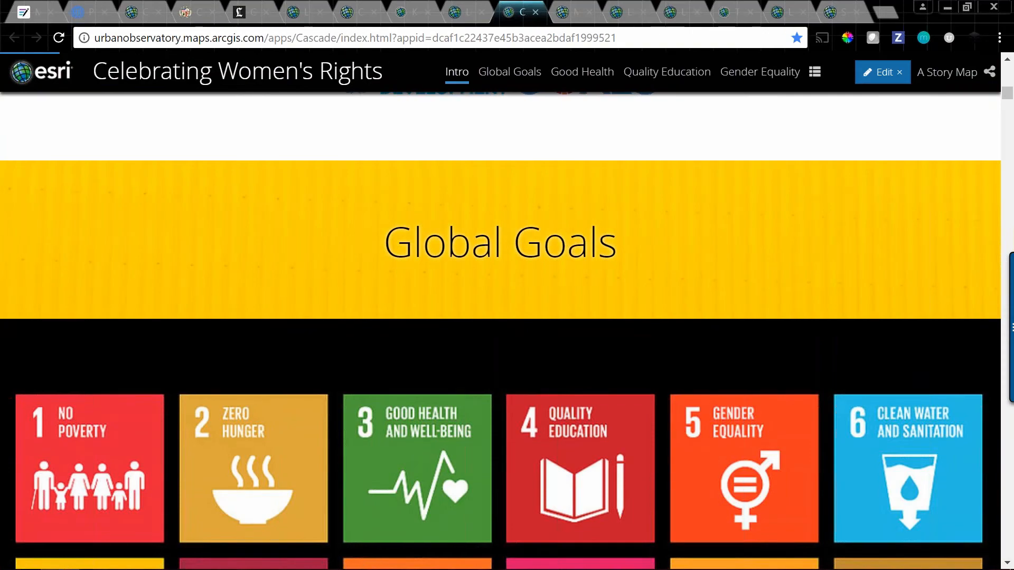
Step: Read the Global Goals section's captions about the Sustainable Development Goals and the story's focus on four of them
scroll(702, 318, down, 3)
scroll(702, 319, down, 4)
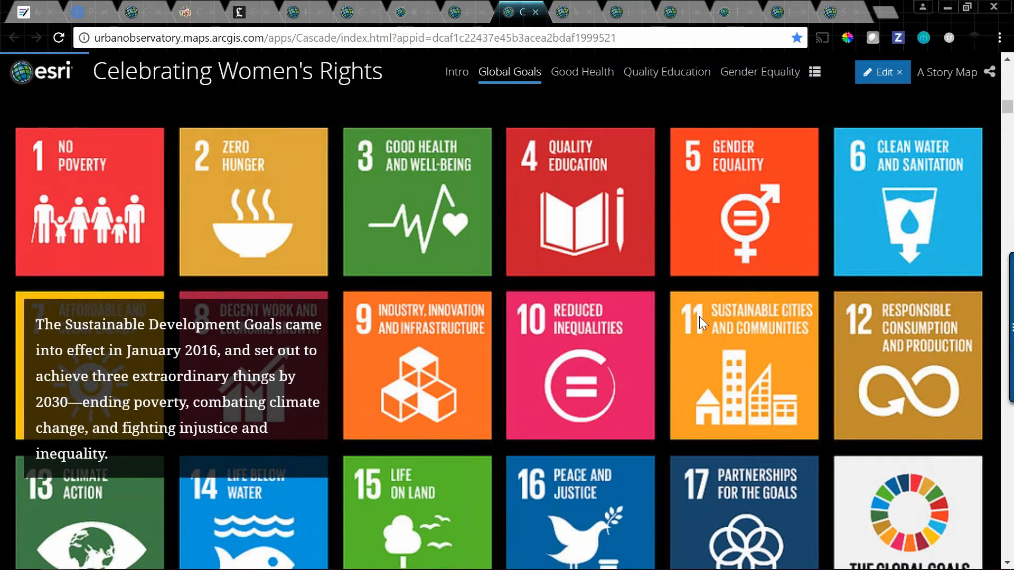
scroll(700, 315, down, 2)
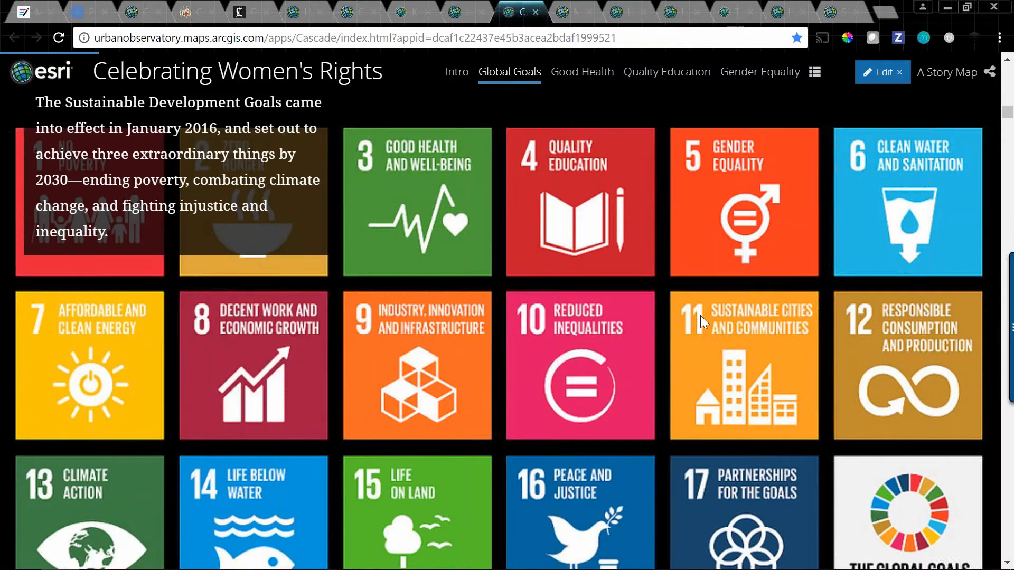
scroll(700, 315, down, 2)
scroll(703, 316, down, 2)
scroll(692, 323, down, 2)
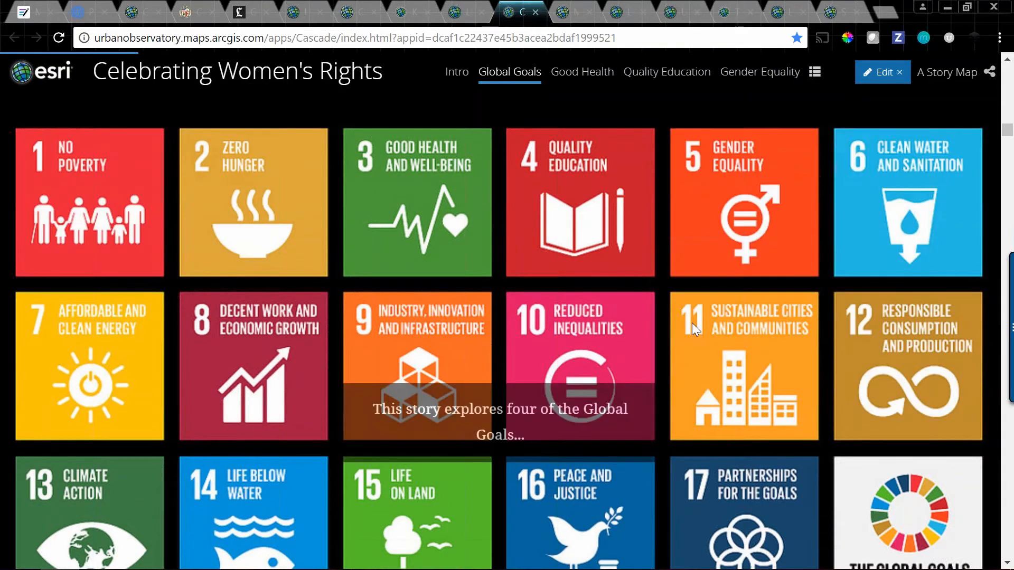
Step: Step through the four featured goals: Good Health and Well-being, Quality Education, Gender Equality, and Decent Work and Economic Growth
scroll(691, 322, down, 2)
scroll(692, 322, down, 1)
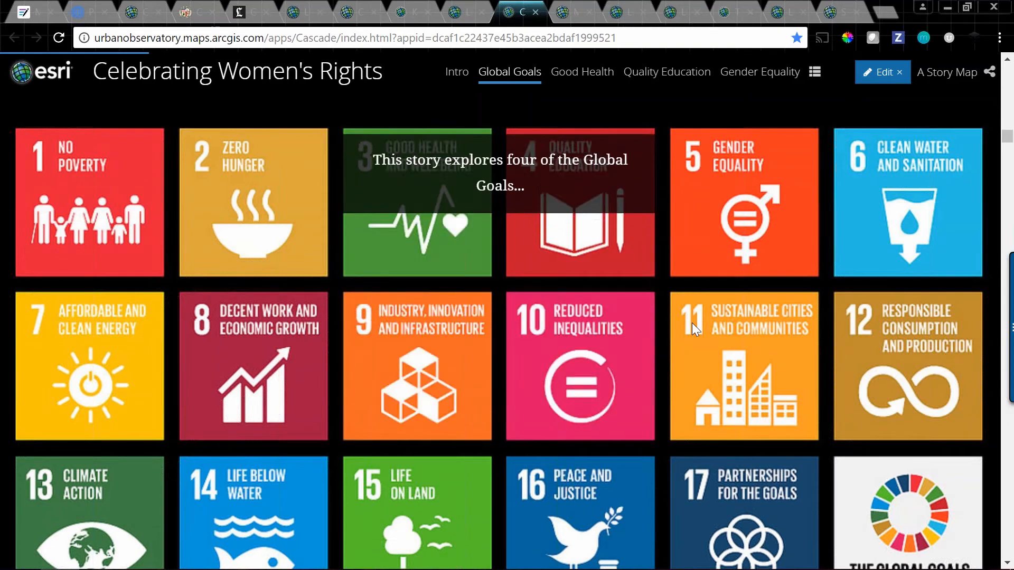
scroll(691, 322, down, 2)
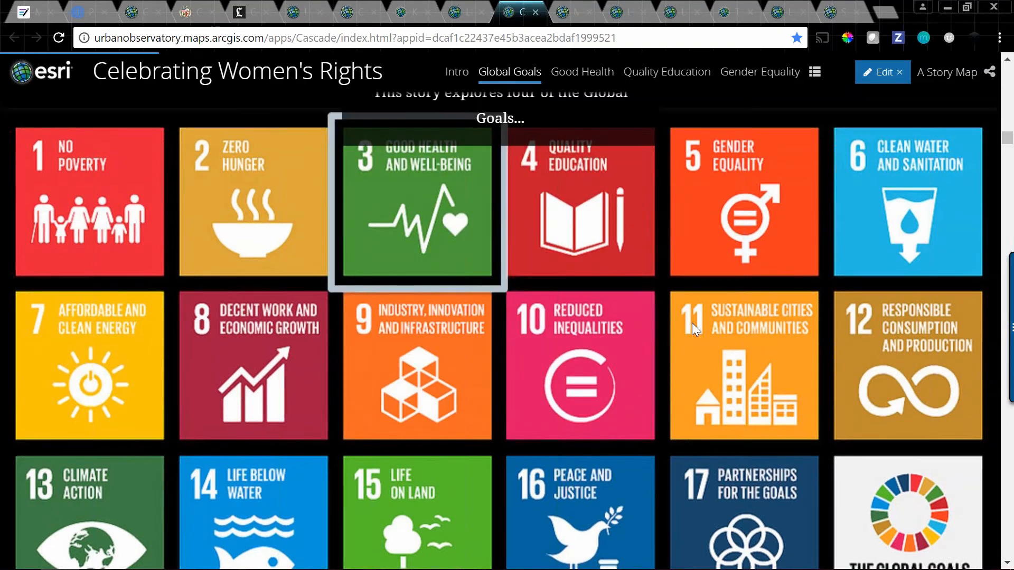
scroll(692, 322, down, 1)
scroll(692, 321, down, 2)
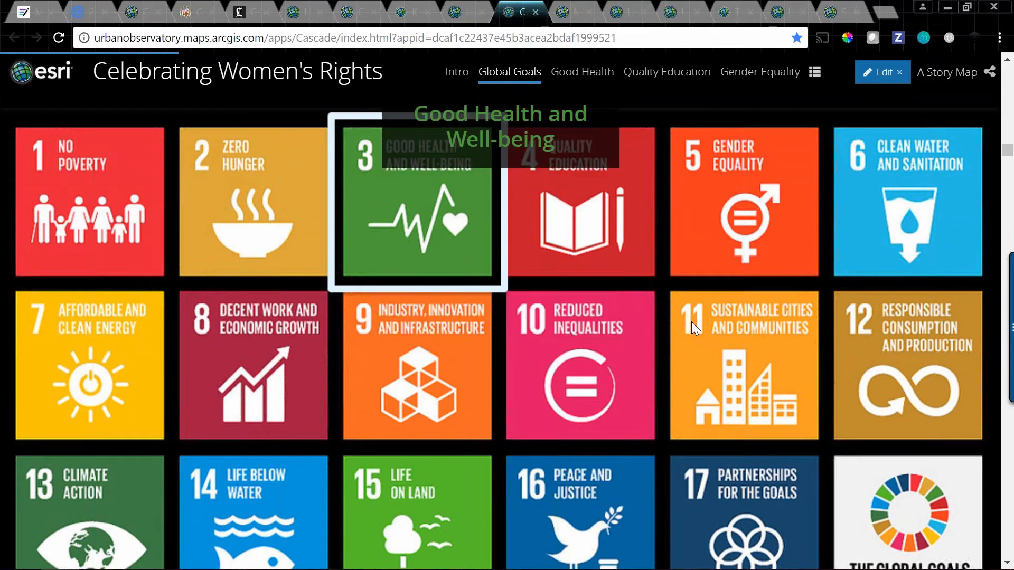
scroll(691, 322, down, 3)
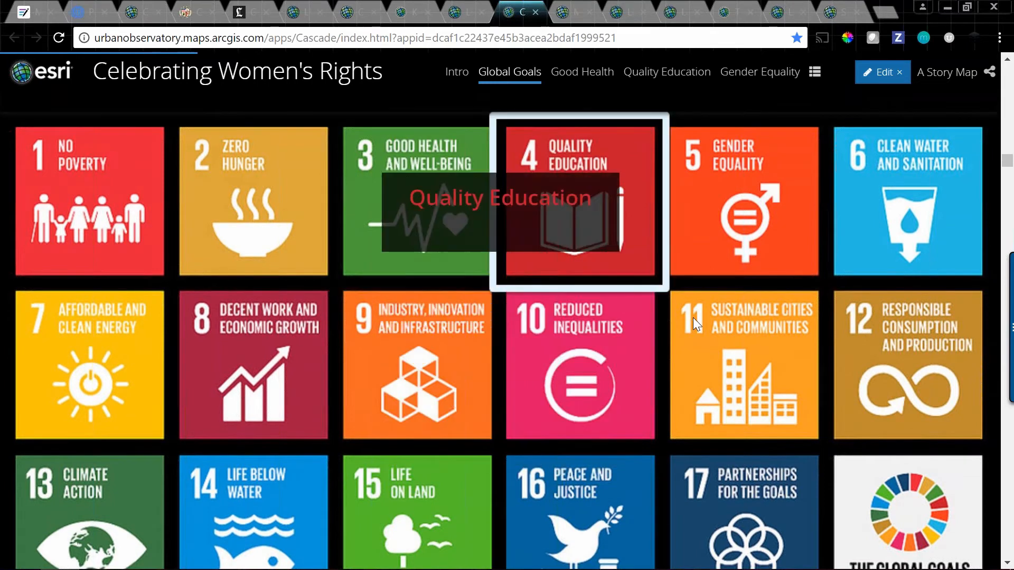
scroll(692, 318, down, 3)
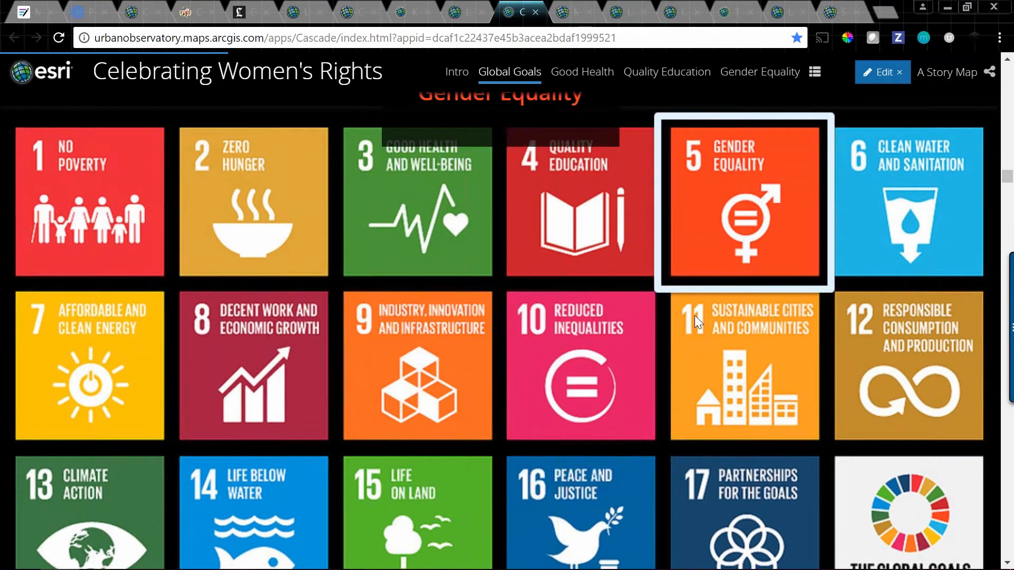
scroll(662, 270, down, 3)
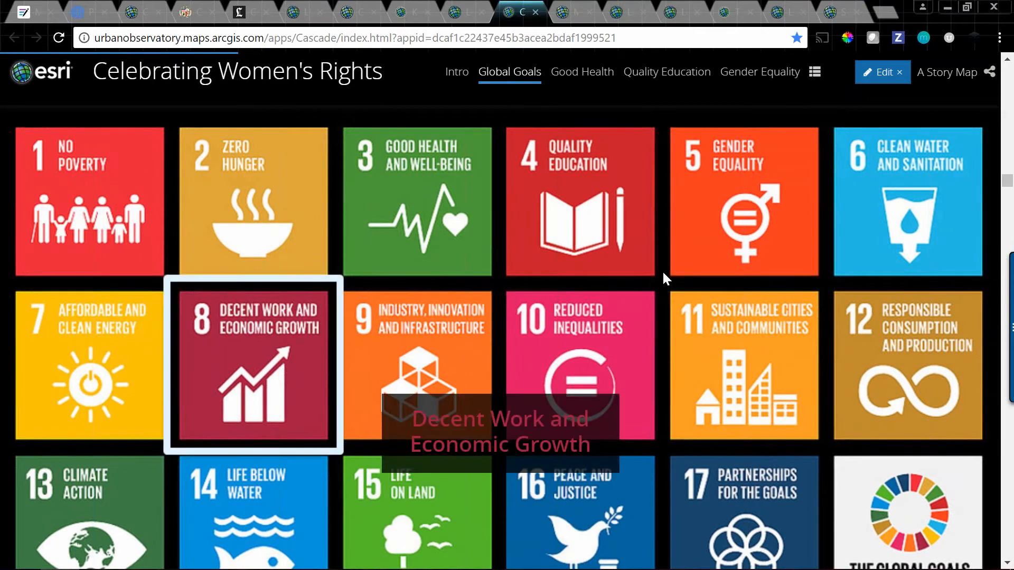
Step: Advance to the Good Health and Well-Being section and examine its maternal mortality target, singling out the figure 70
scroll(678, 299, down, 3)
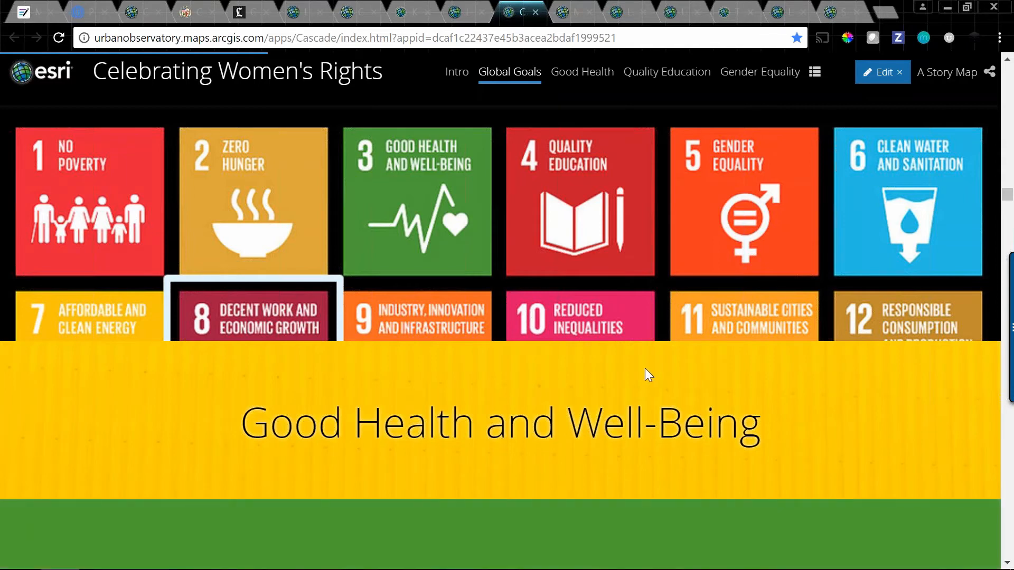
scroll(644, 367, down, 5)
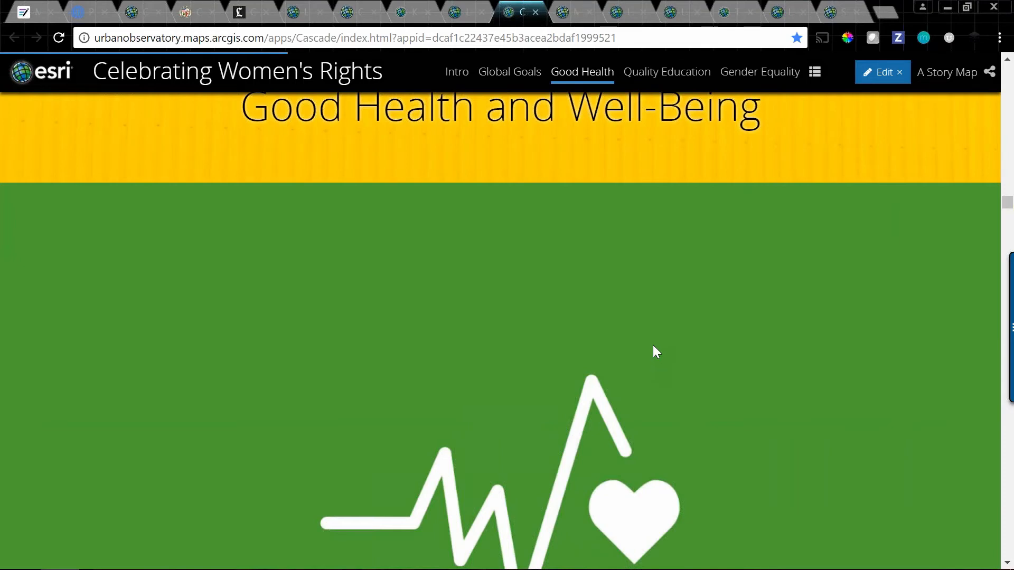
scroll(652, 344, down, 2)
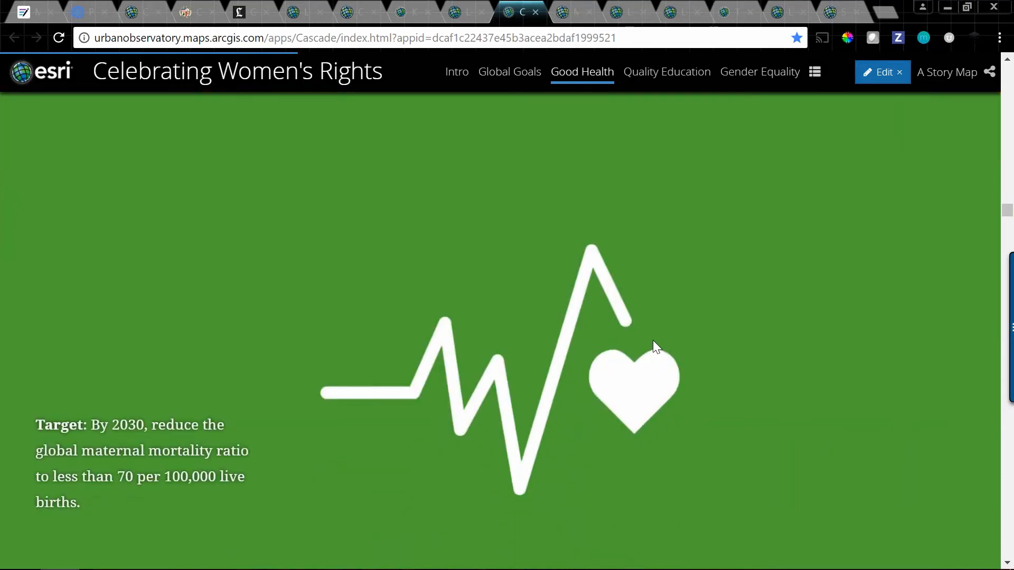
scroll(653, 344, down, 1)
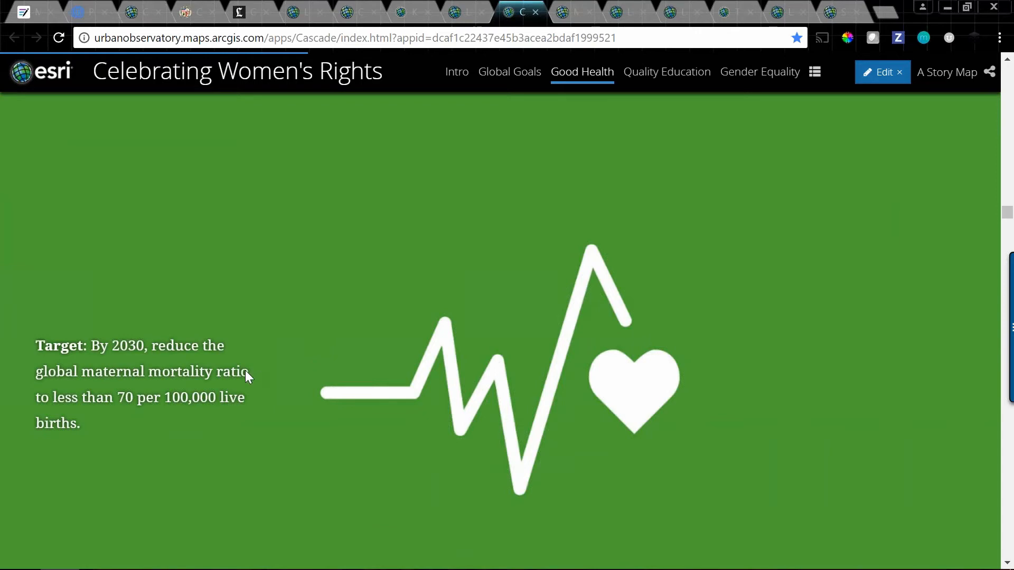
scroll(245, 369, down, 1)
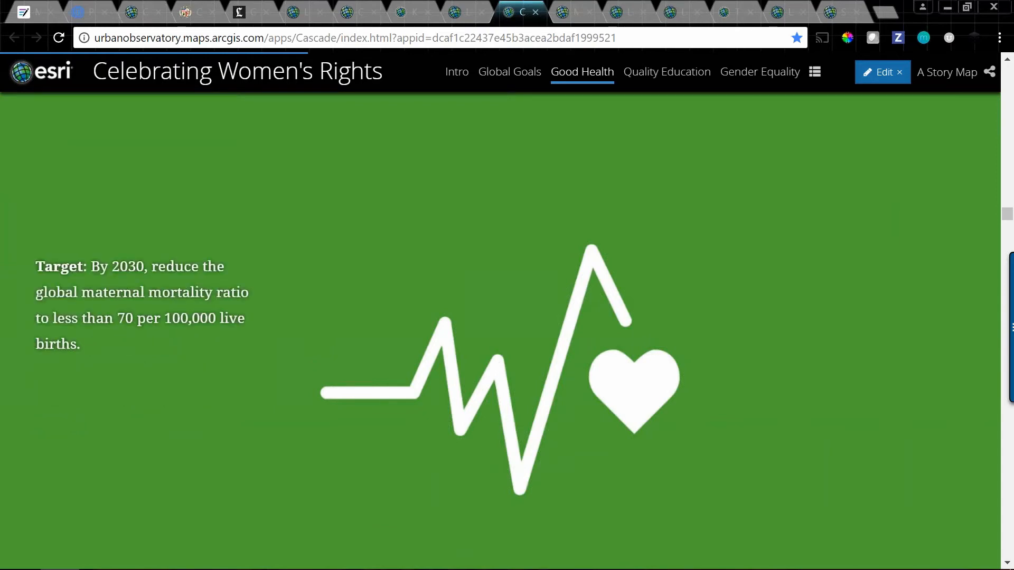
double_click(124, 317)
click(175, 298)
Step: Read the Good Health section's target on universal access to sexual and reproductive health-care services
scroll(363, 291, down, 5)
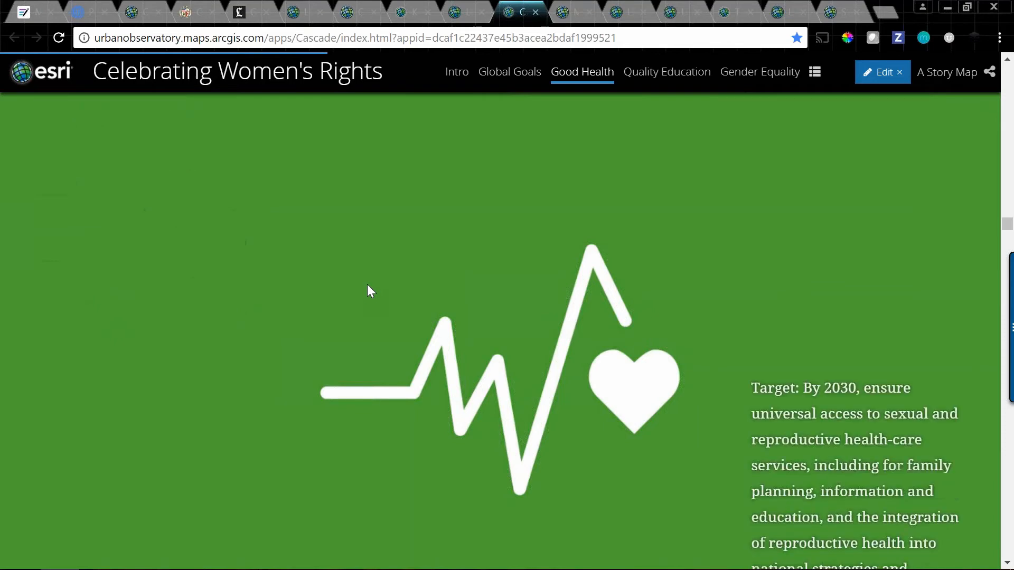
scroll(368, 280, down, 1)
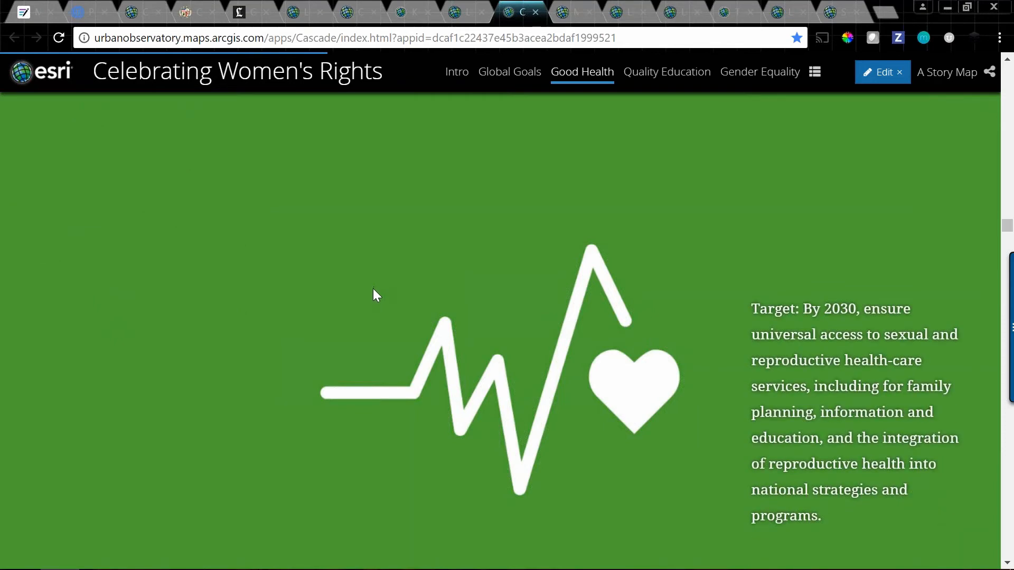
scroll(373, 293, down, 3)
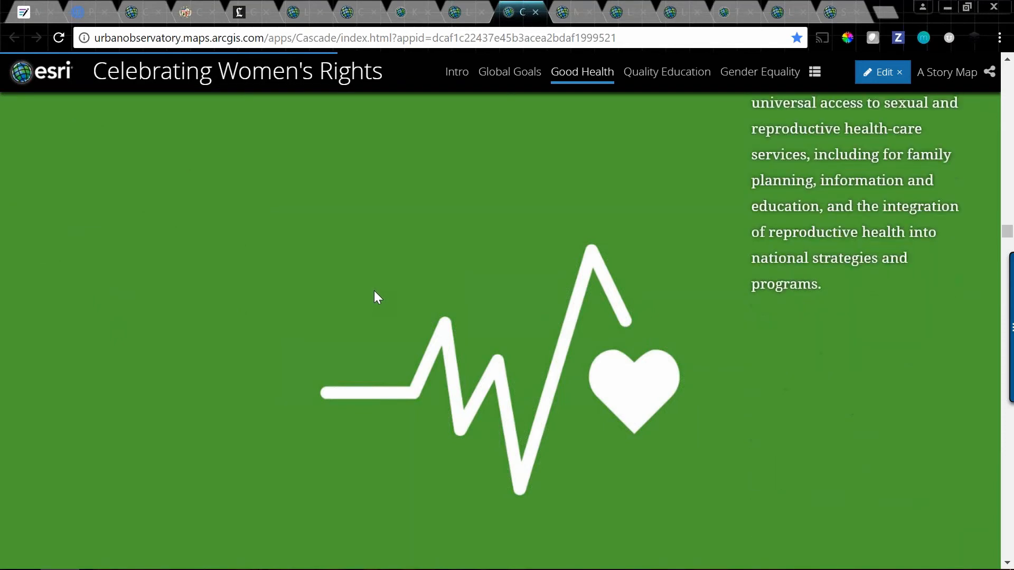
Step: Compare maternal deaths in the Central African Republic and Finland on the Good Health section's world map, ending centered on Africa
scroll(374, 291, down, 3)
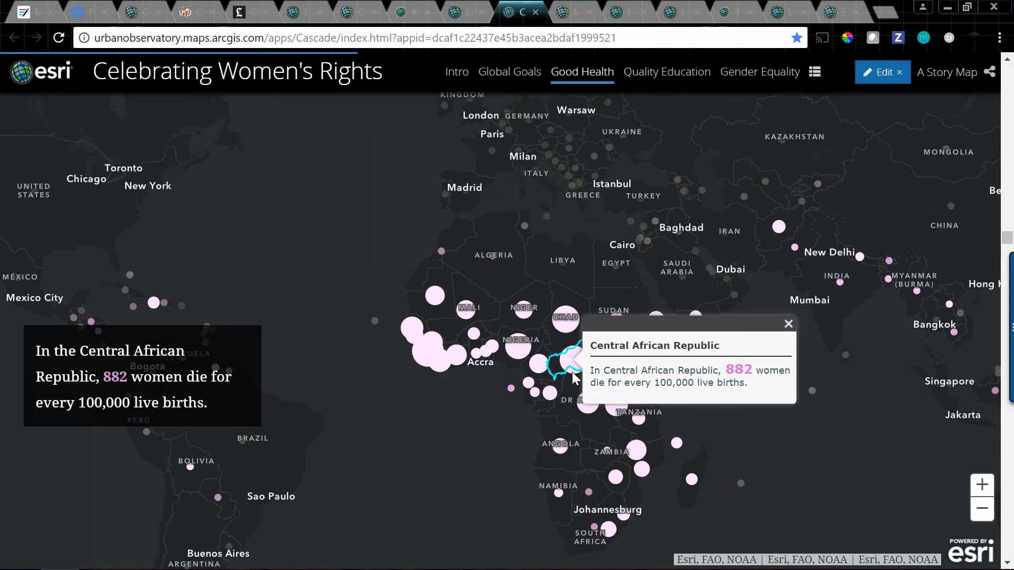
scroll(477, 352, down, 4)
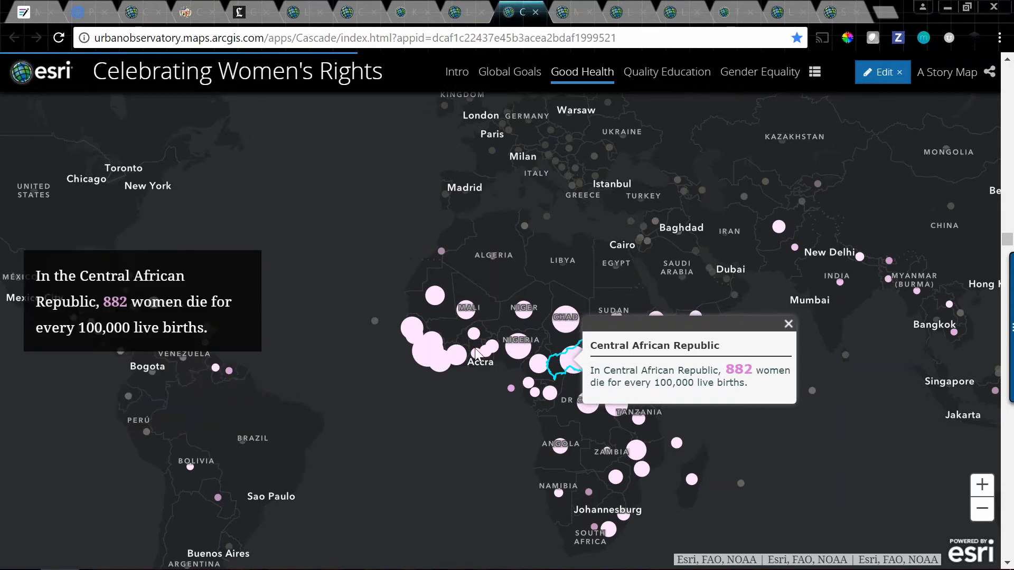
scroll(476, 353, down, 3)
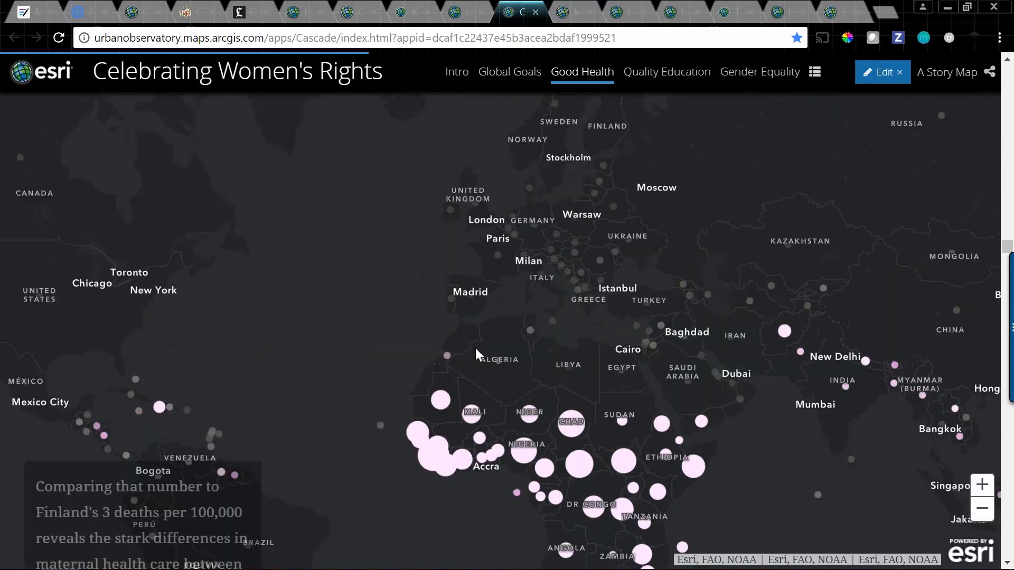
scroll(477, 349, down, 2)
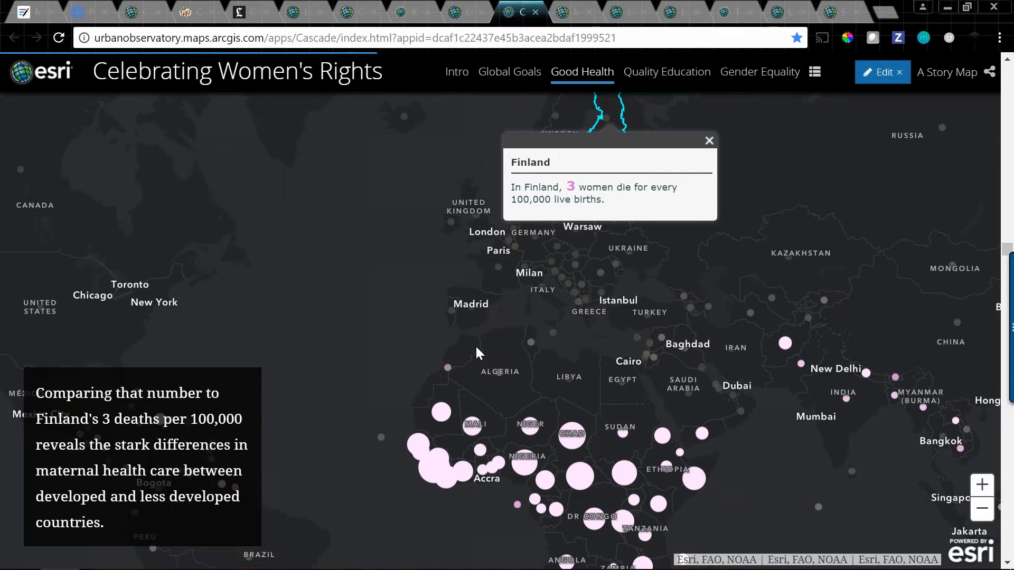
scroll(402, 325, down, 1)
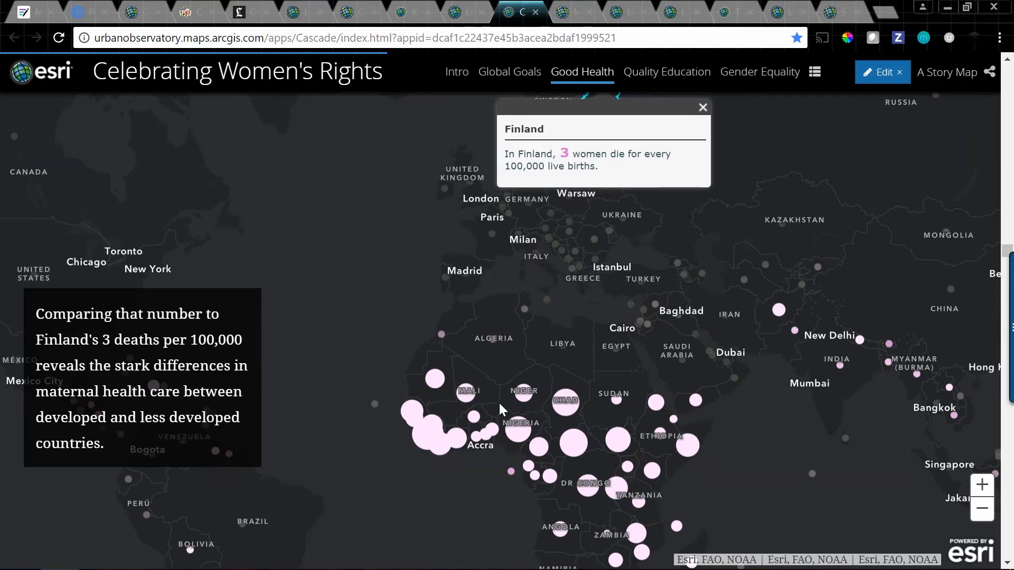
drag(500, 410, 512, 309)
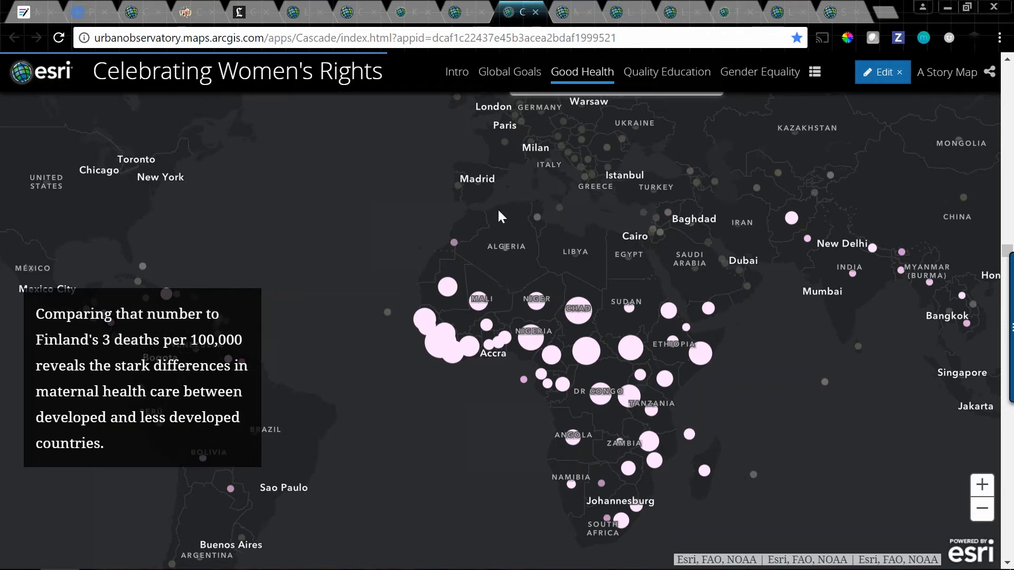
Step: Switch to the Maternal Mortality Rate web map and open the Color & Size style options for its color attribute
click(576, 18)
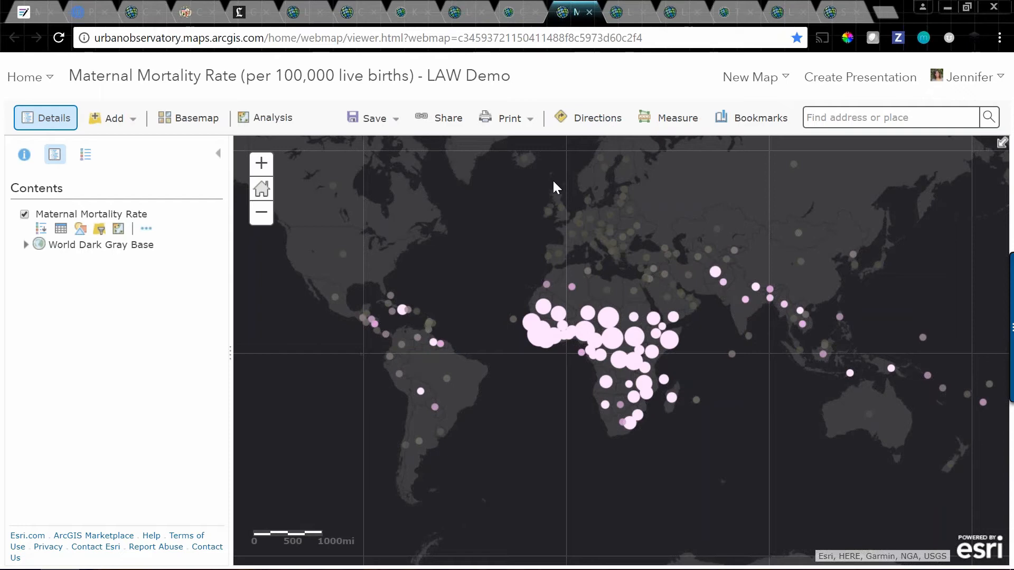
click(109, 213)
click(80, 228)
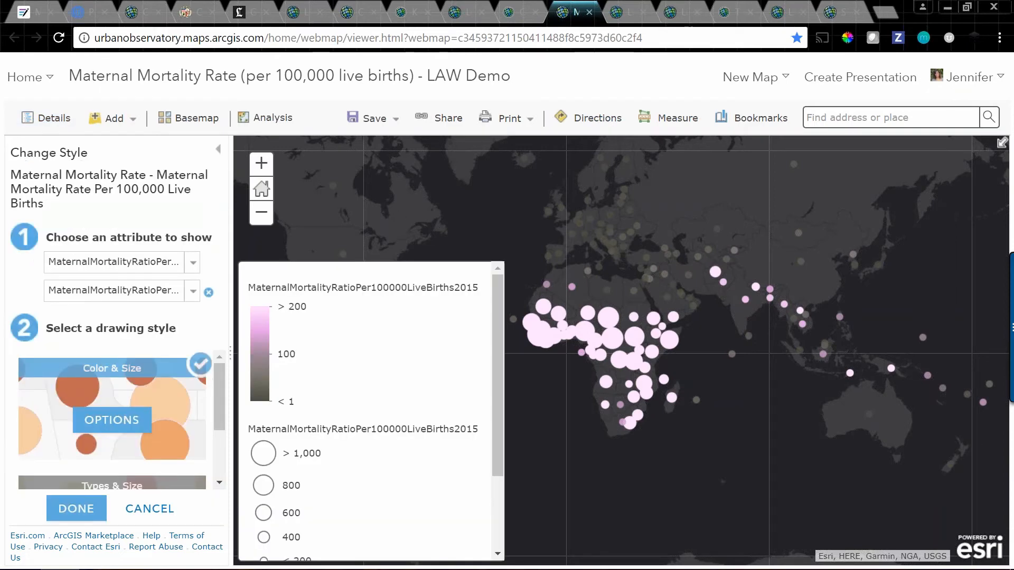
click(108, 421)
click(111, 337)
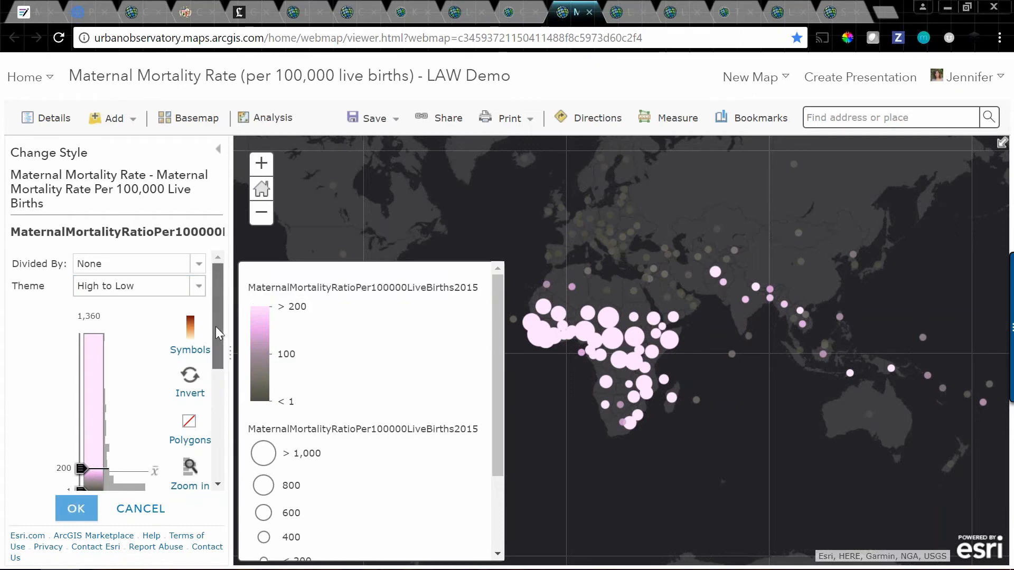
scroll(215, 327, down, 1)
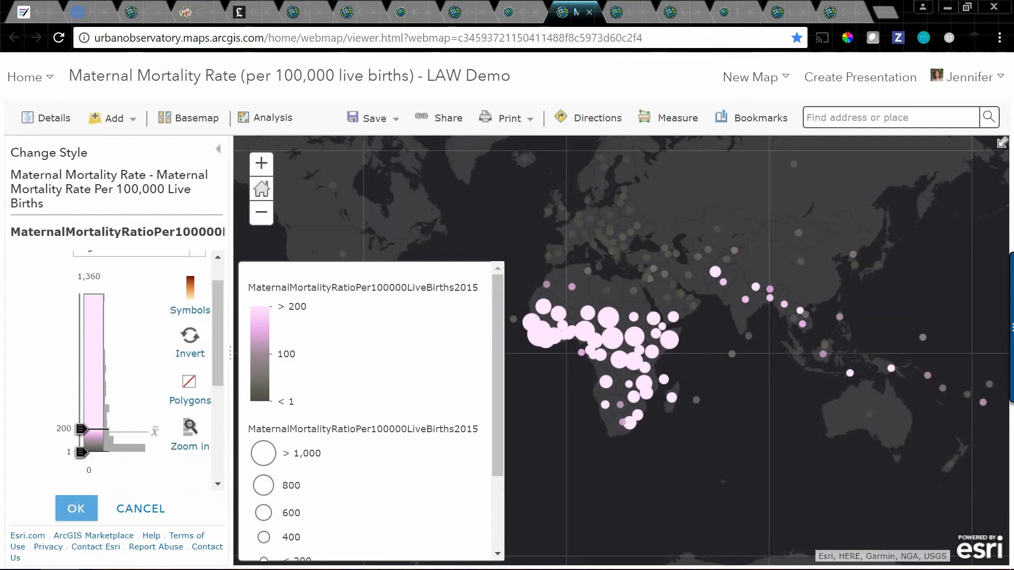
Step: Browse the fill color ramps offered for the High to Low theme, leaving the current ramp in place
click(195, 317)
click(348, 208)
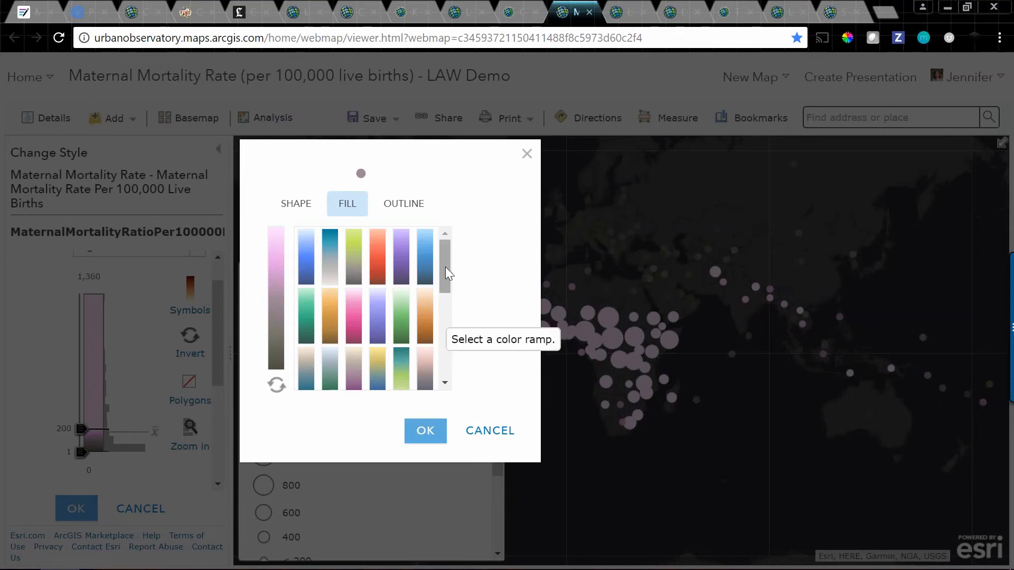
drag(445, 267, 443, 322)
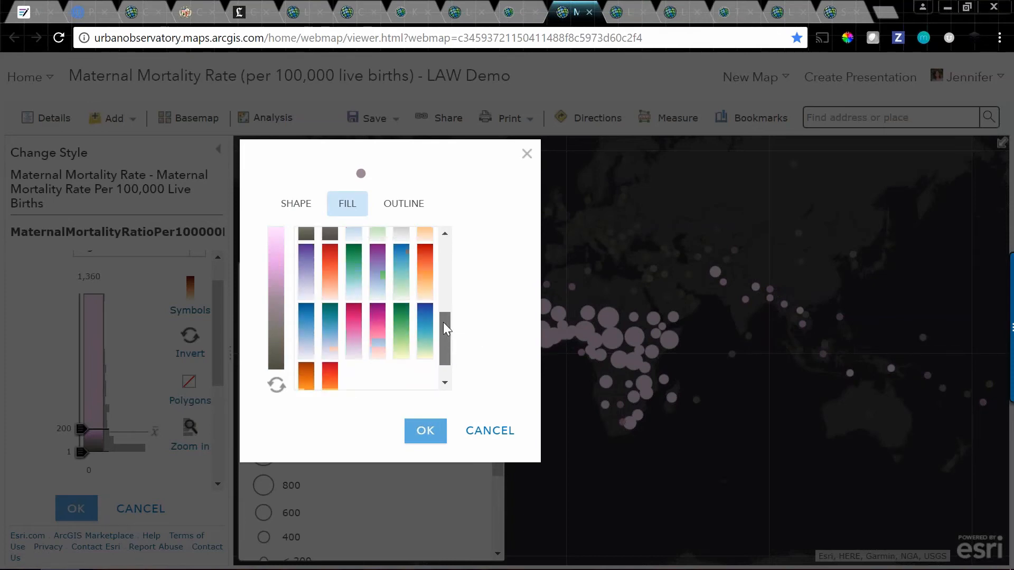
click(486, 433)
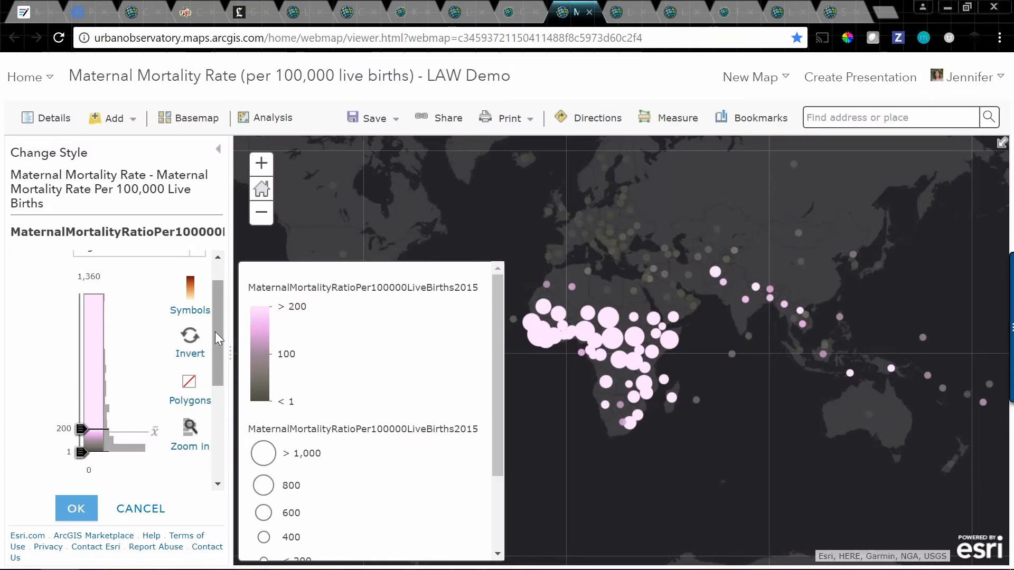
Step: Change the color theme of the Maternal Mortality Rate layer to Above and Below
drag(218, 338, 219, 298)
click(174, 293)
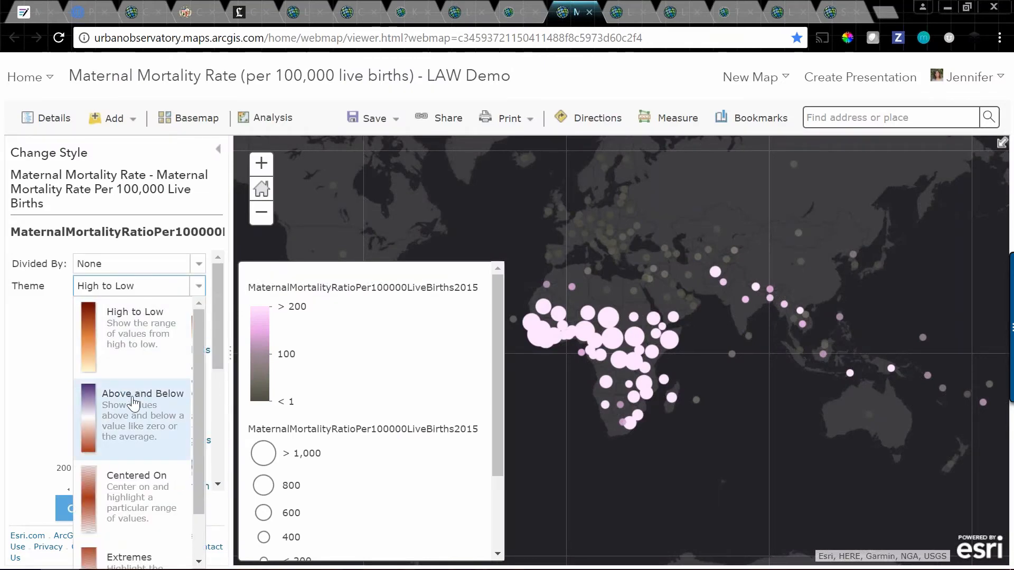
click(146, 422)
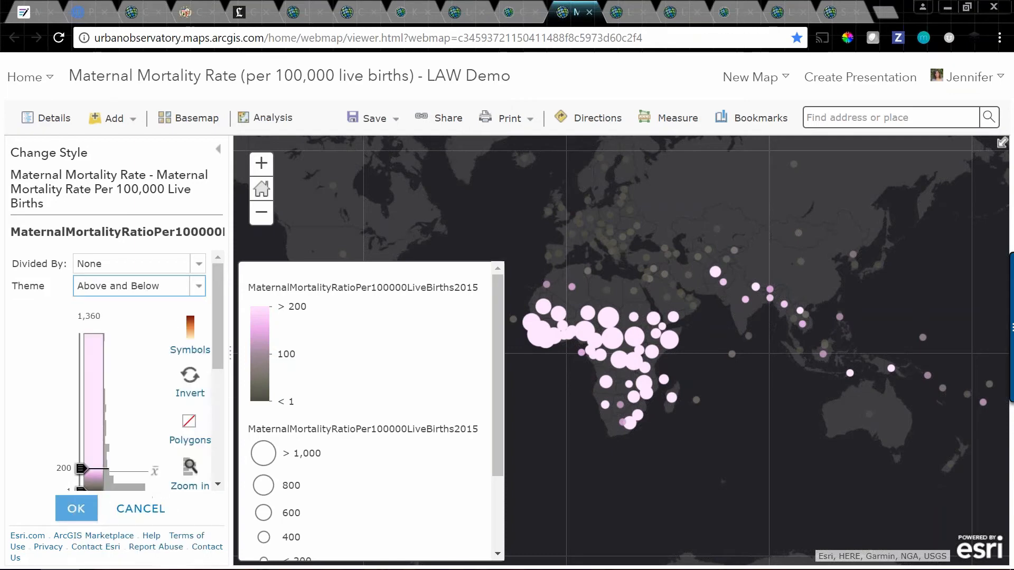
Step: Apply the teal, black and orange fill color ramp to the symbols, inverted so orange marks the high values
scroll(213, 332, down, 1)
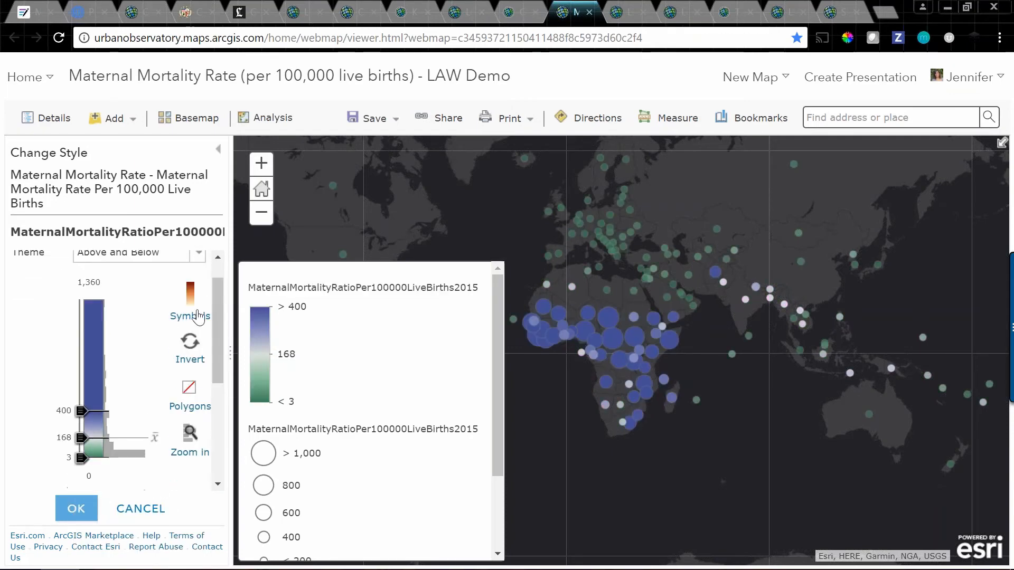
click(190, 296)
click(348, 203)
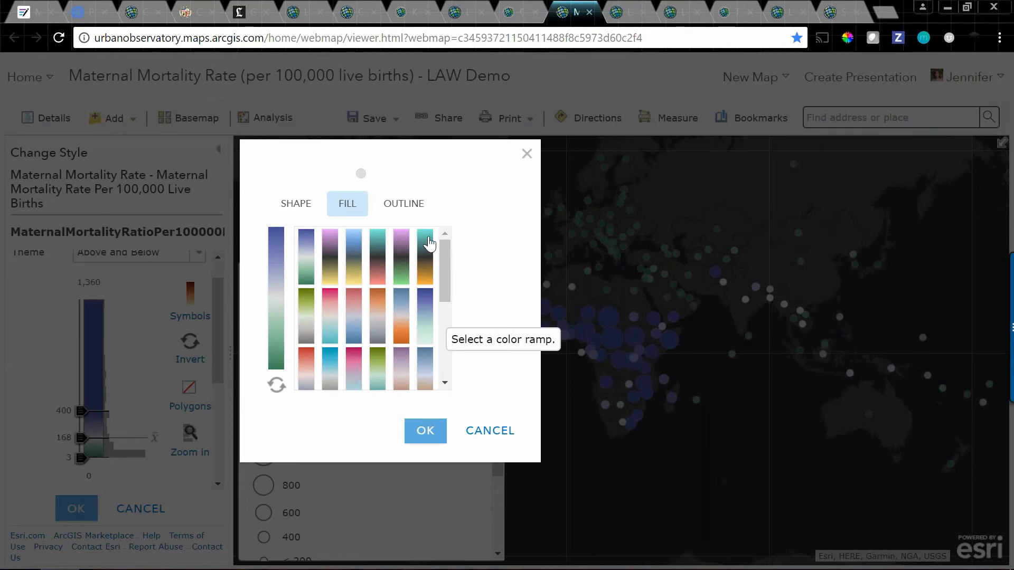
click(428, 269)
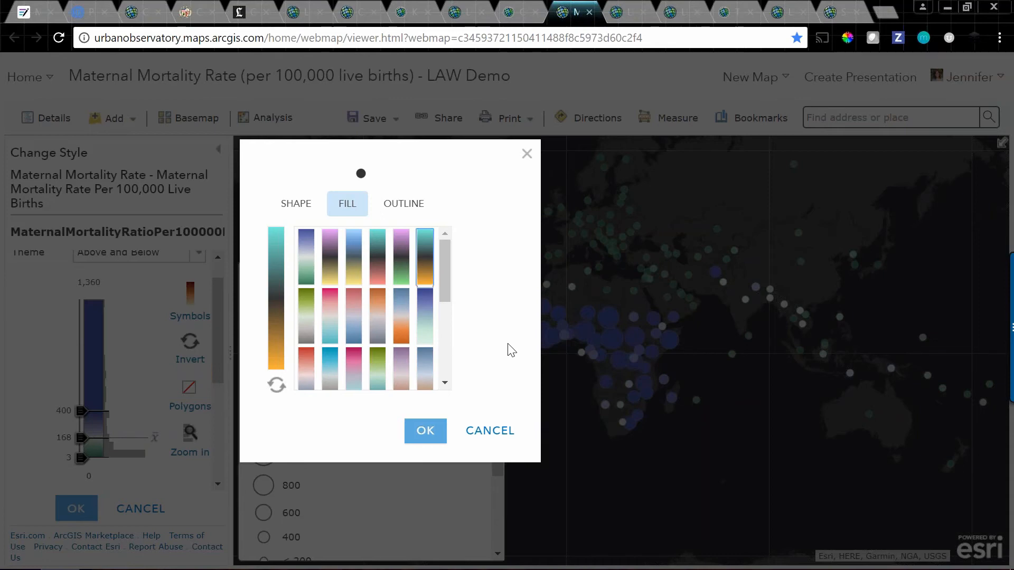
click(278, 391)
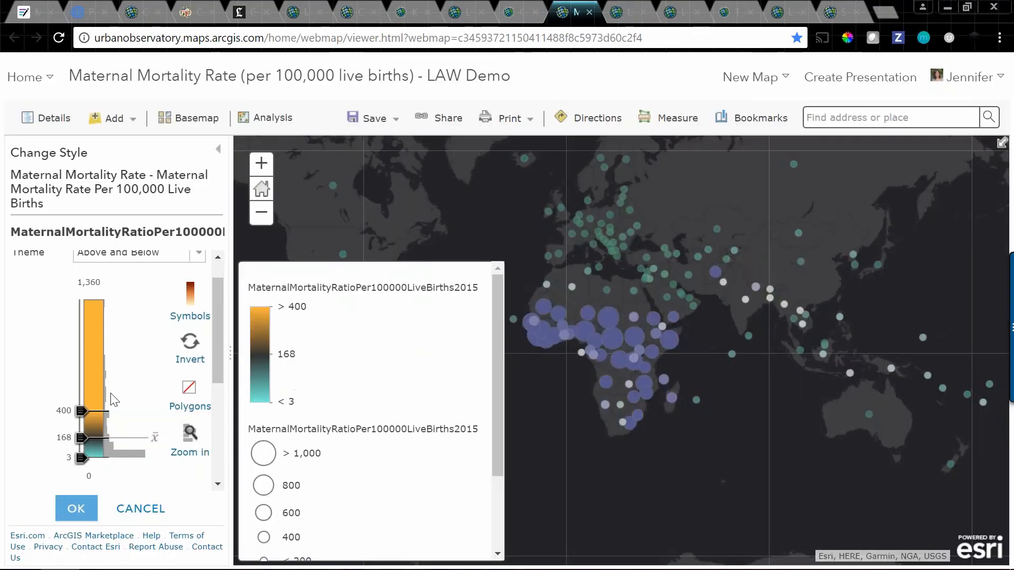
Step: Set the color ramp's break values to 70 at the center, 140 at the upper end and 0 at the lower end
click(64, 437)
text(70)
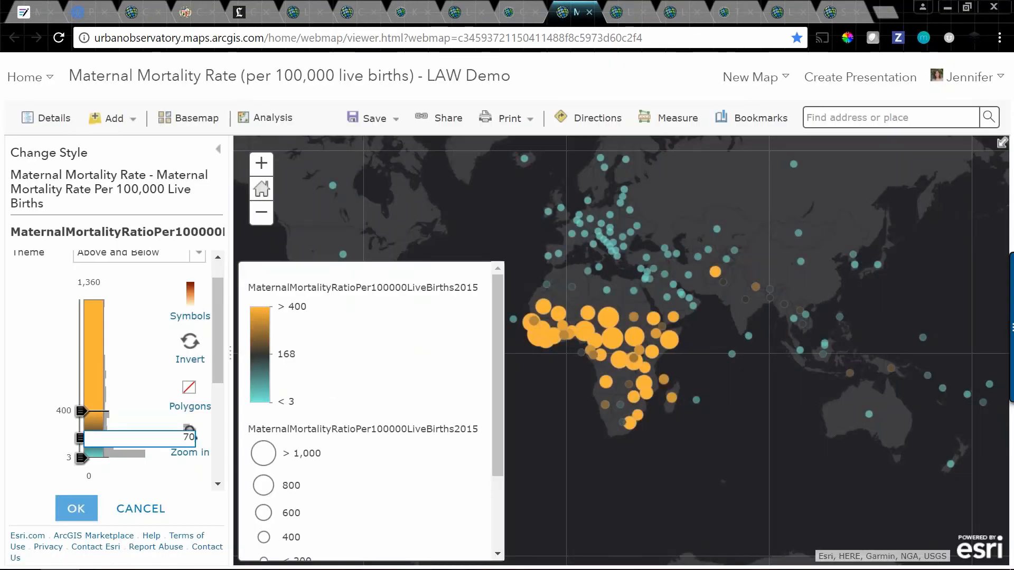
key(Return)
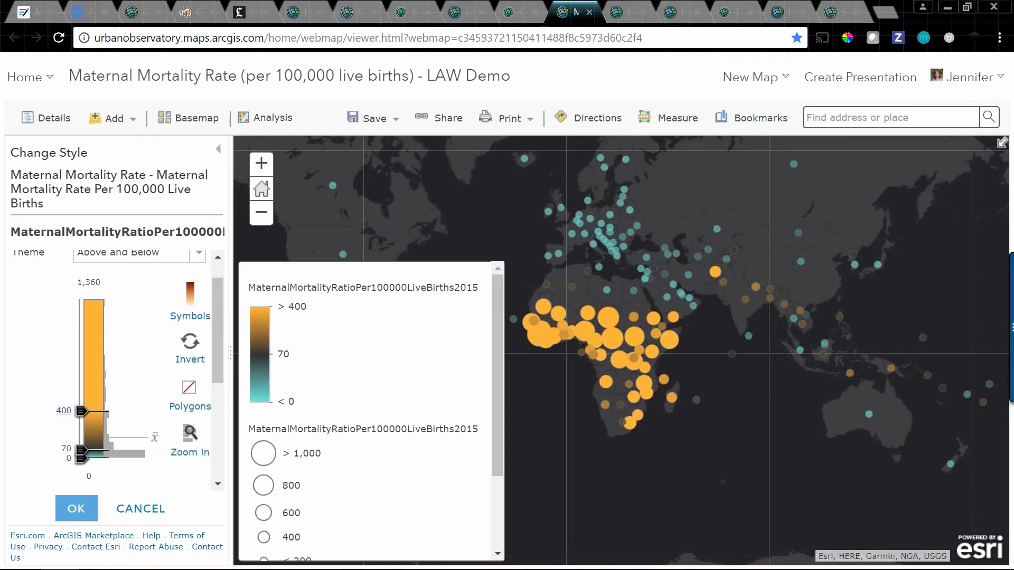
click(64, 412)
text(140)
key(Return)
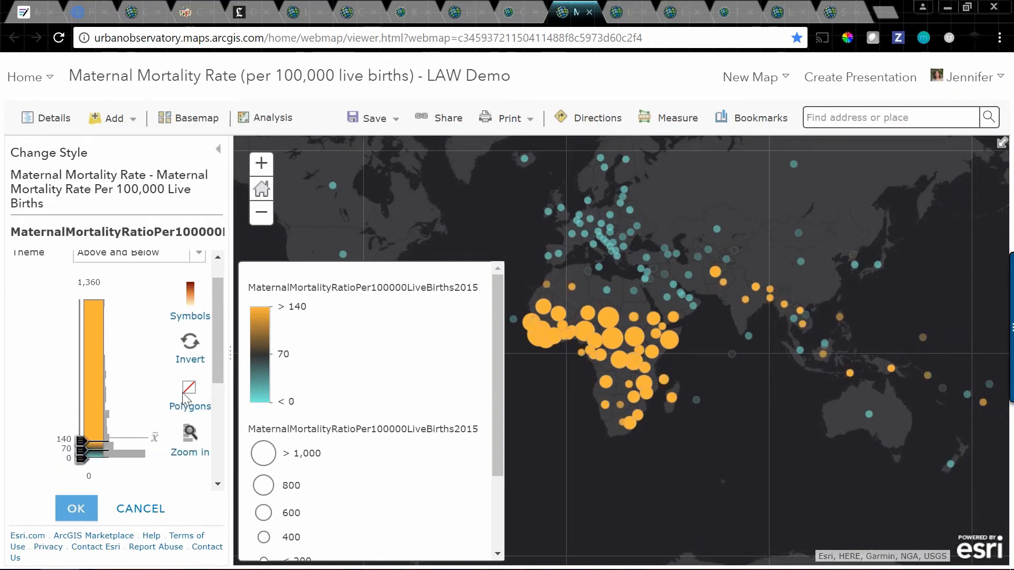
Step: Inspect the maternal mortality pop-ups for the Bahamas and Peru on the restyled map
drag(575, 385, 793, 385)
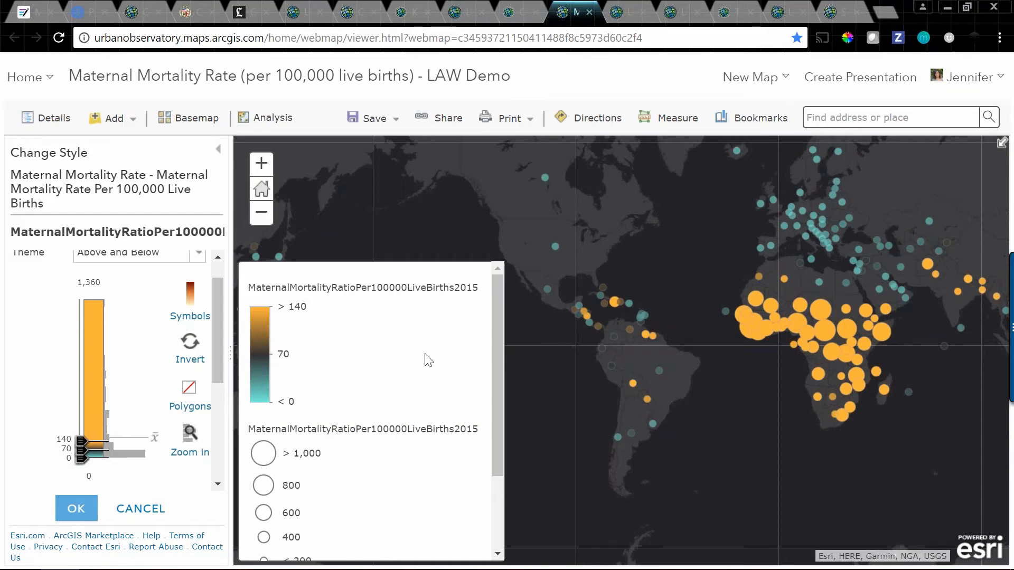
click(606, 286)
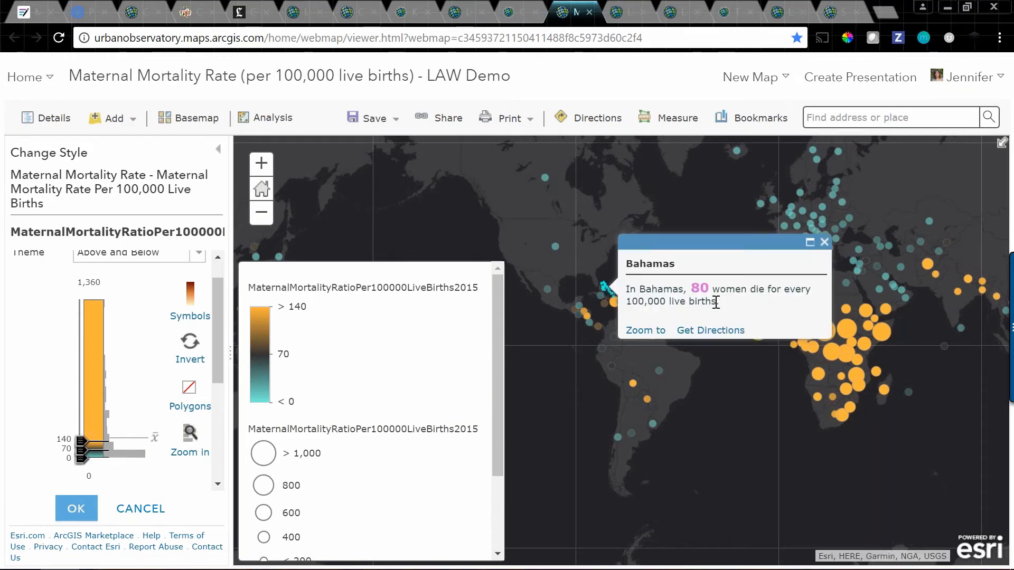
click(610, 367)
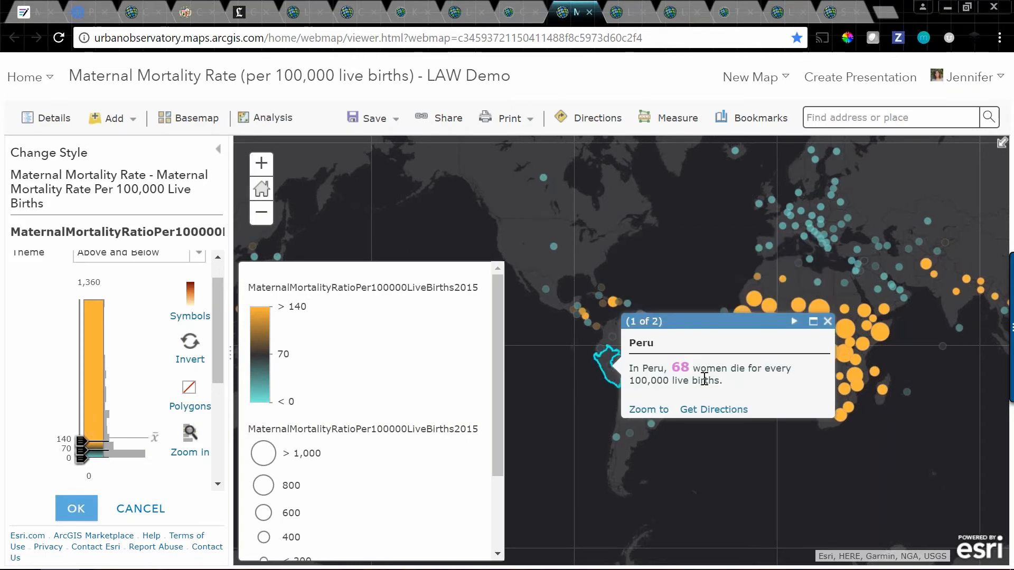
click(827, 322)
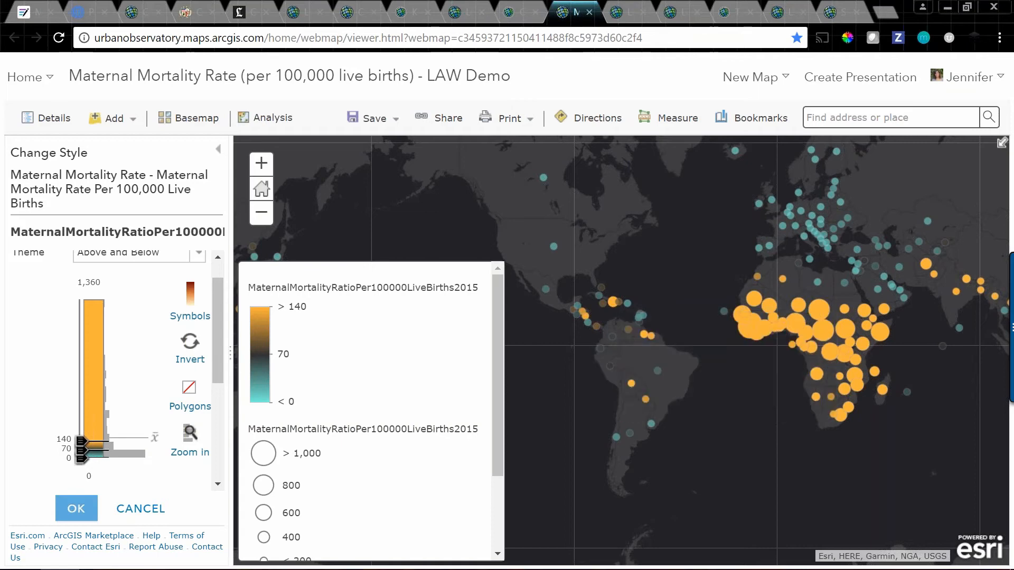
Step: View the Living Atlas results for celebrating women's rights and for human geography dark basemap
click(626, 12)
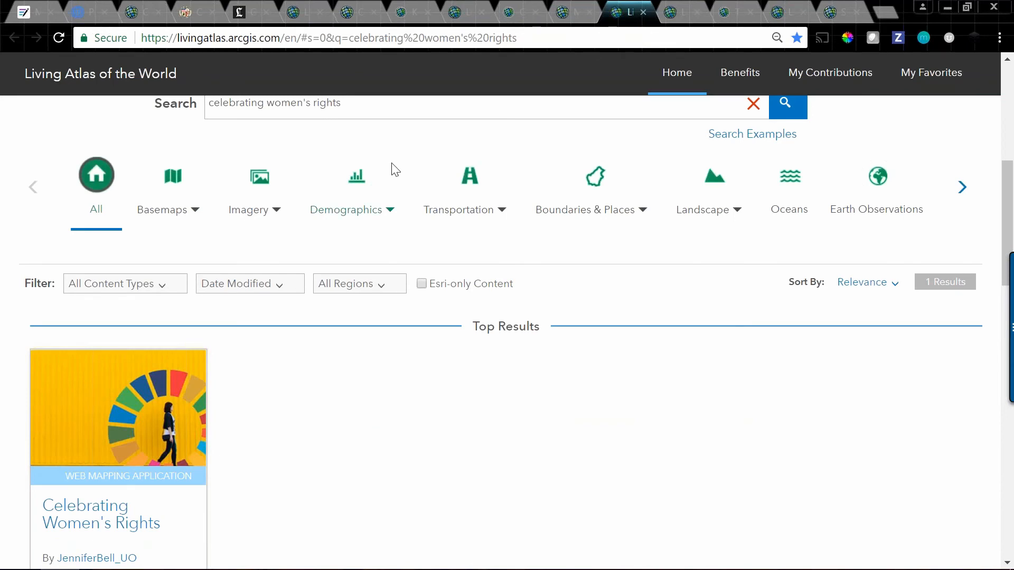
click(680, 15)
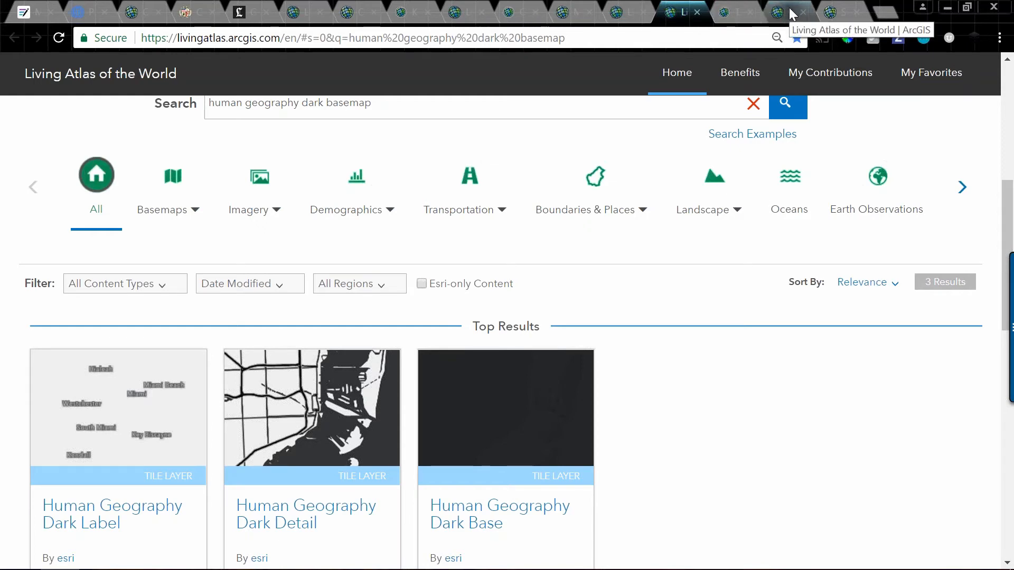
Step: Switch to the Superfund Sites and Floodzones map, reload it, and check the site score legend of the Superfund NPL sites layer
click(835, 11)
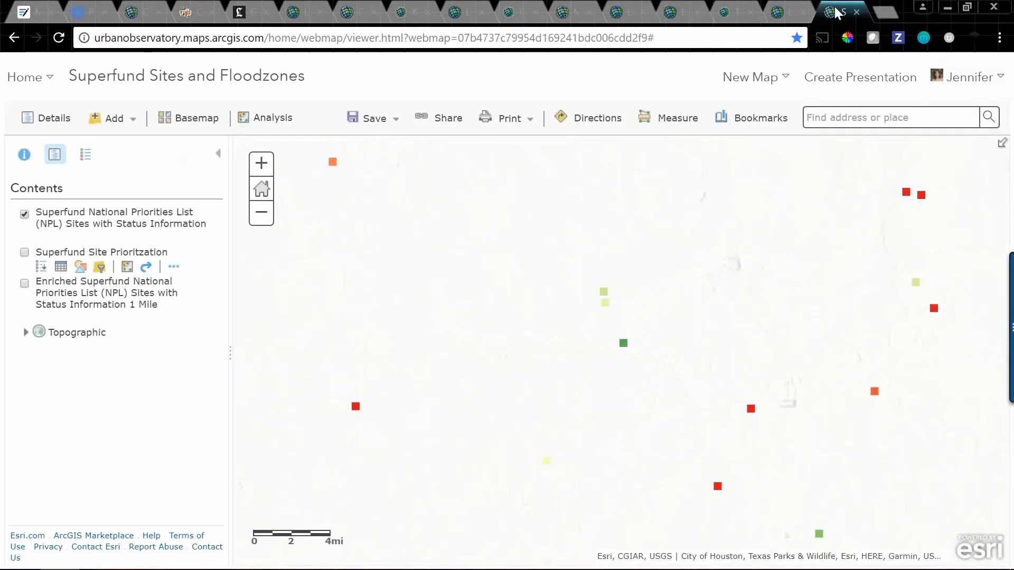
click(62, 40)
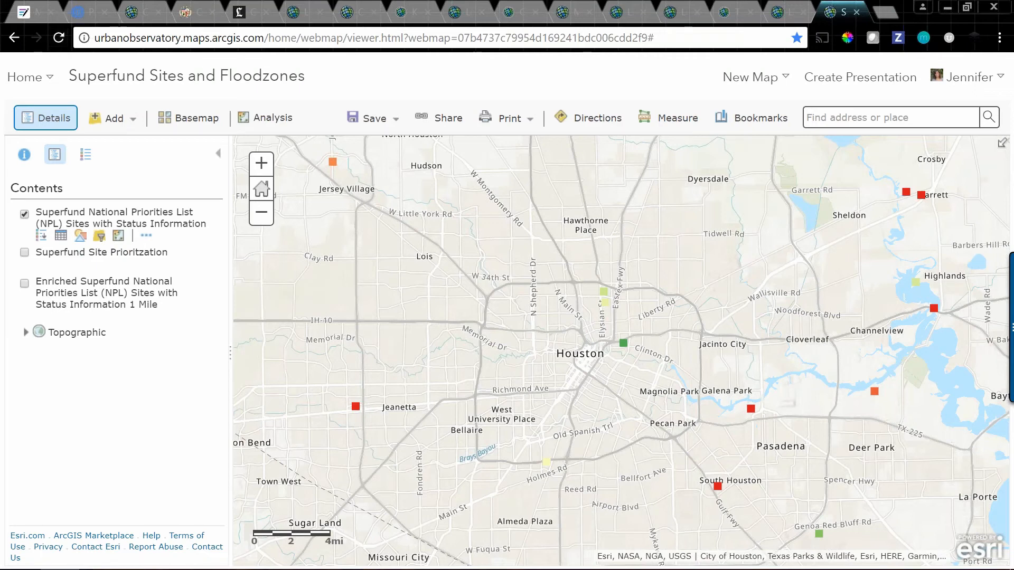
click(123, 217)
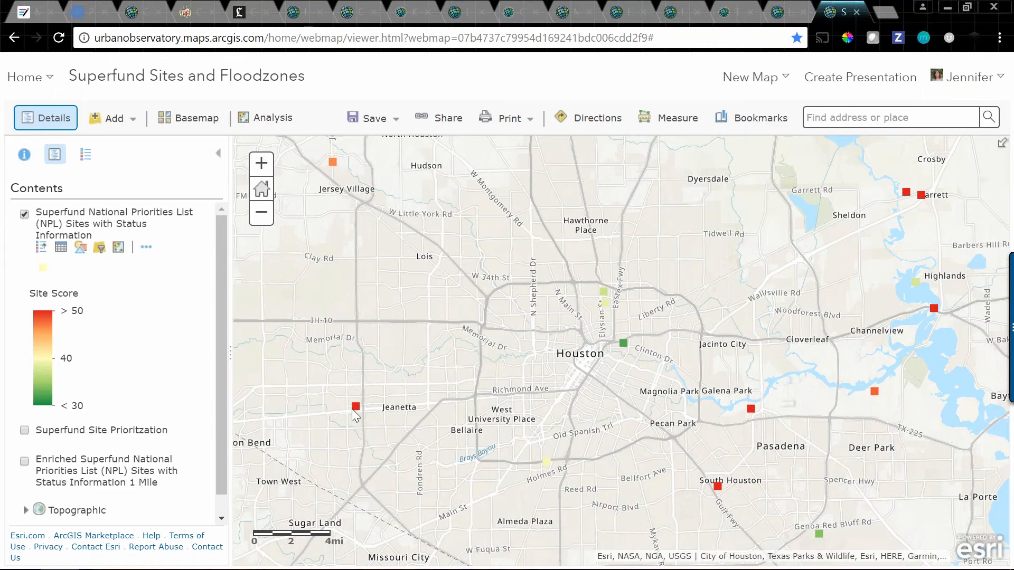
click(115, 228)
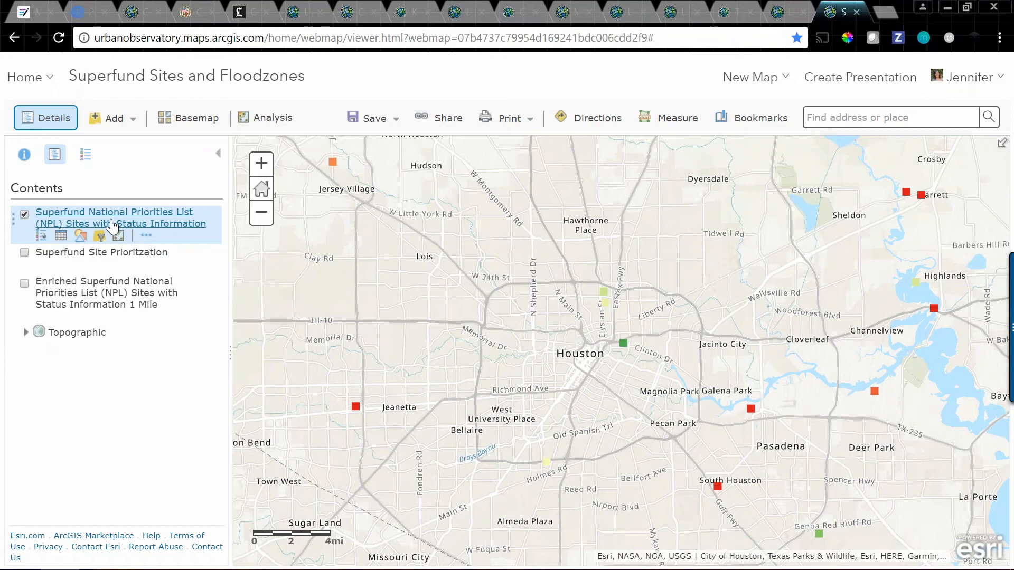
Step: Search the Living Atlas layers for flood and add the USA Flood Risk layer to the map
click(121, 125)
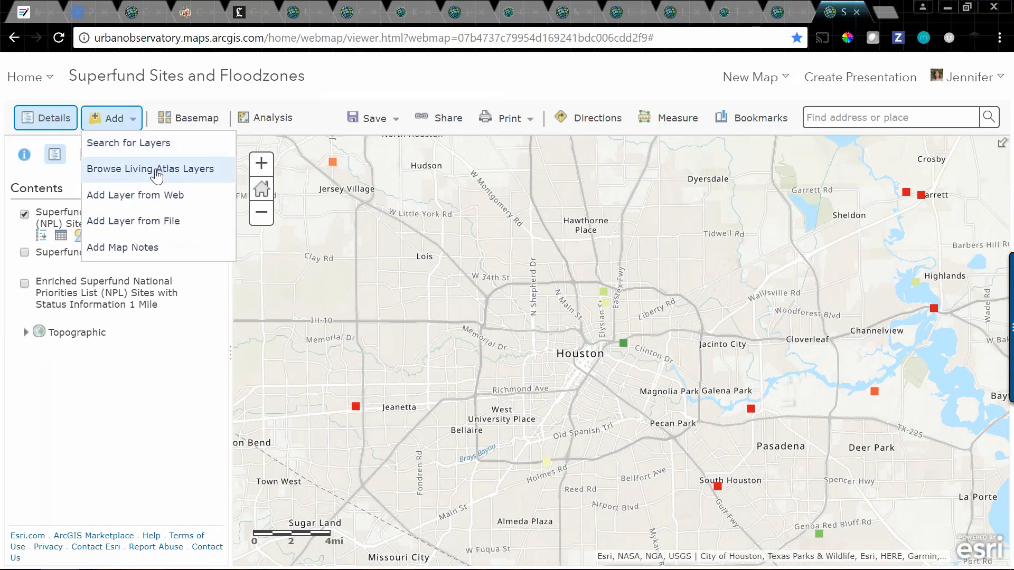
click(157, 171)
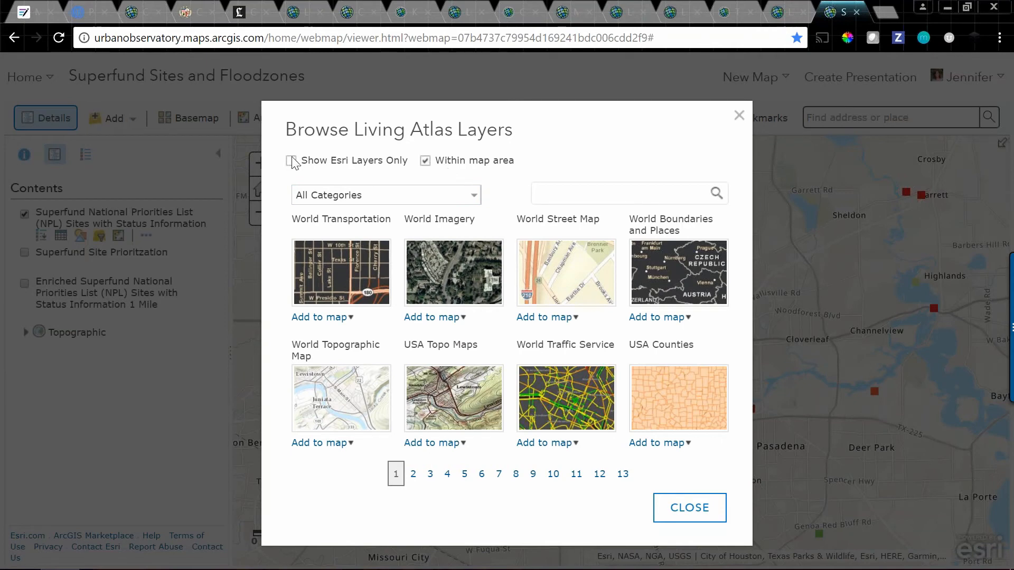
click(472, 196)
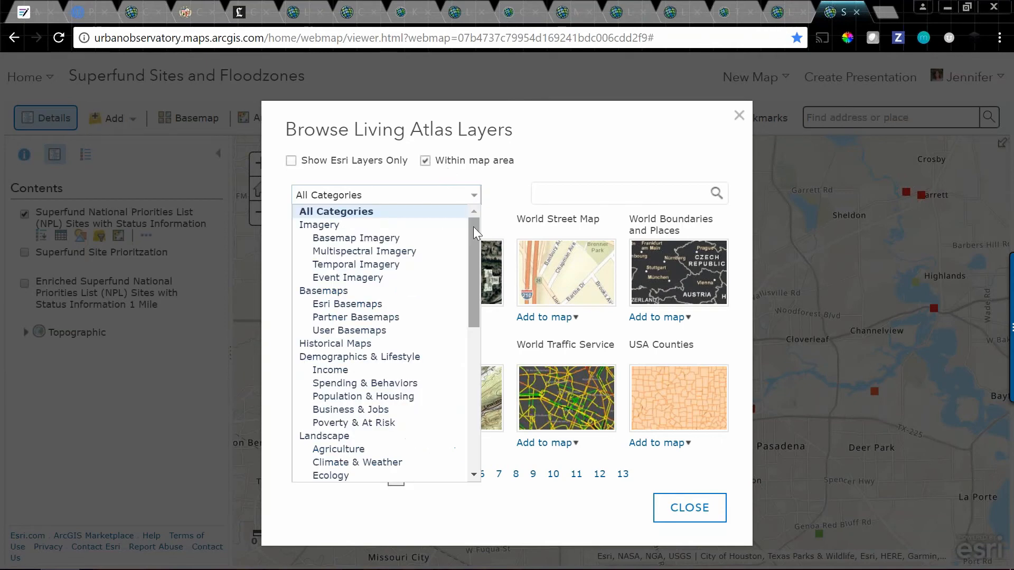
mouse_move(473, 226)
mouse_down()
mouse_move(470, 364)
mouse_move(479, 224)
mouse_up()
click(549, 201)
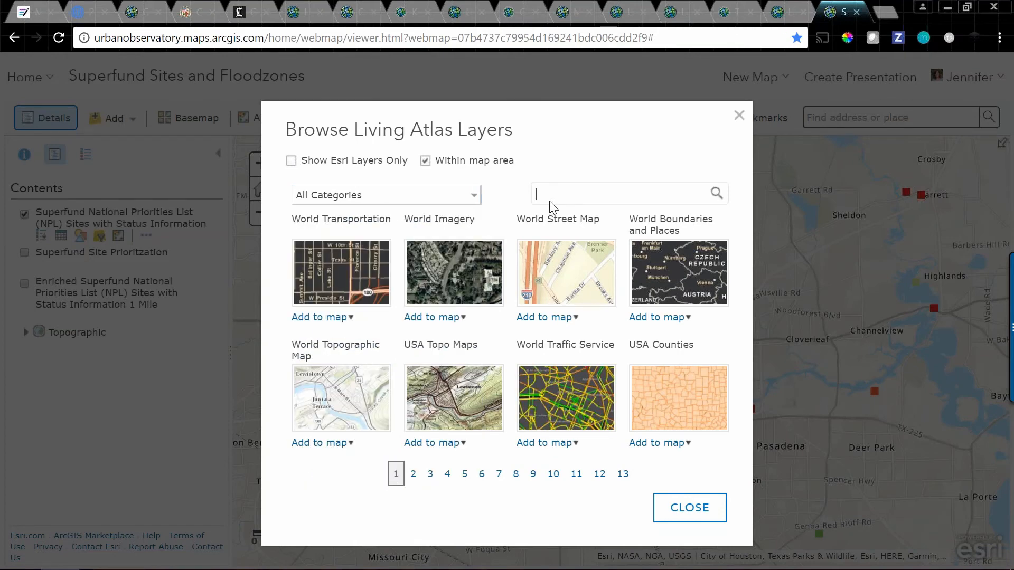
text(flood)
key(Return)
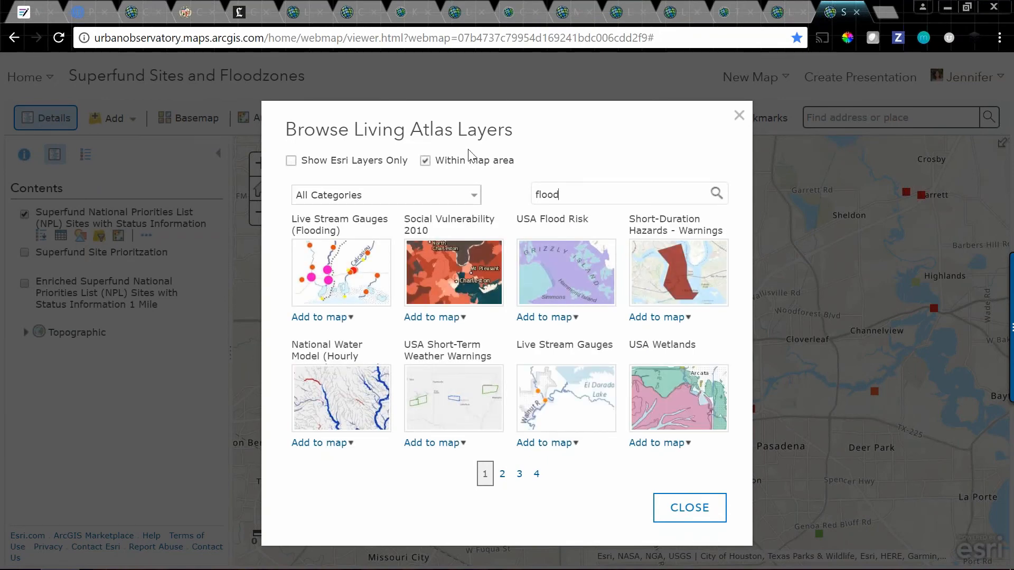
mouse_move(353, 261)
mouse_move(351, 390)
drag(636, 106, 627, 57)
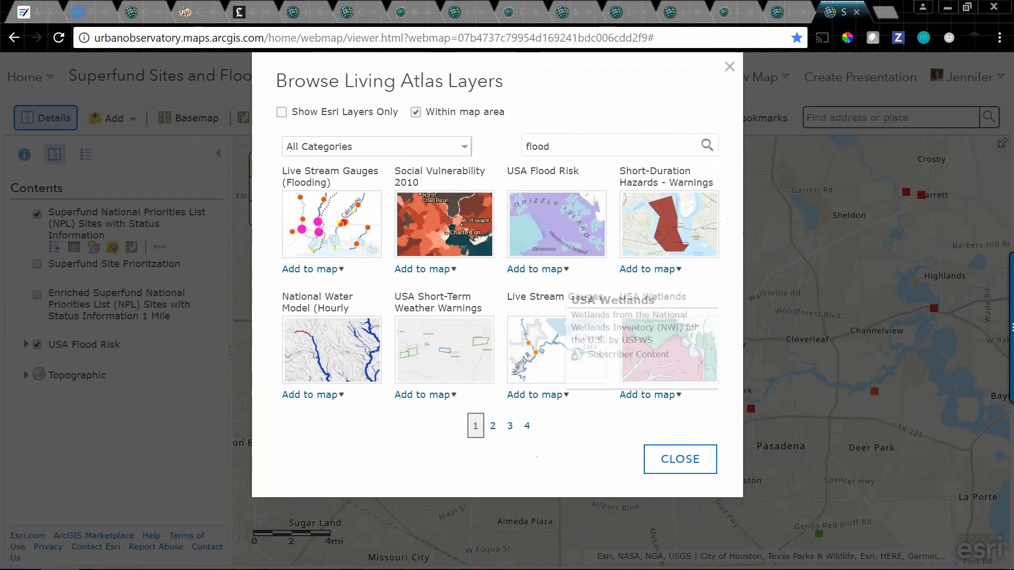
click(685, 462)
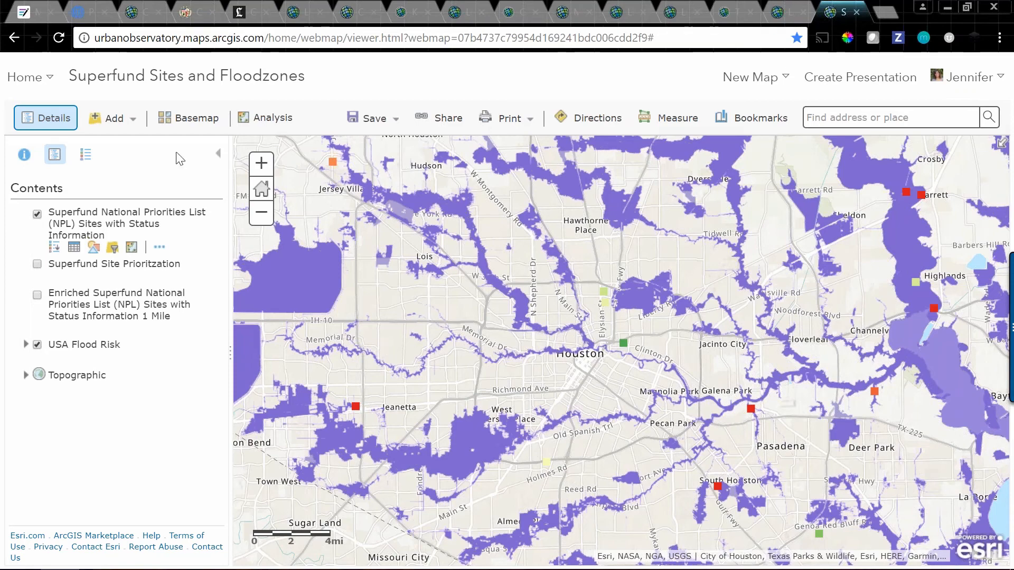
Step: Search the Living Atlas layers for human geography and set Human Geography Dark Base as the basemap
click(132, 123)
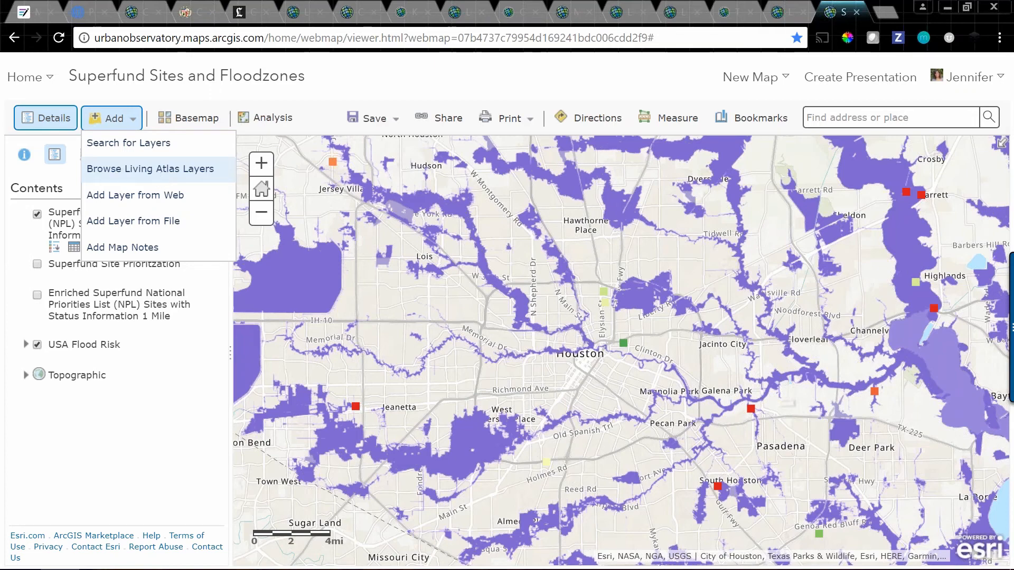
click(160, 177)
text(human geograp)
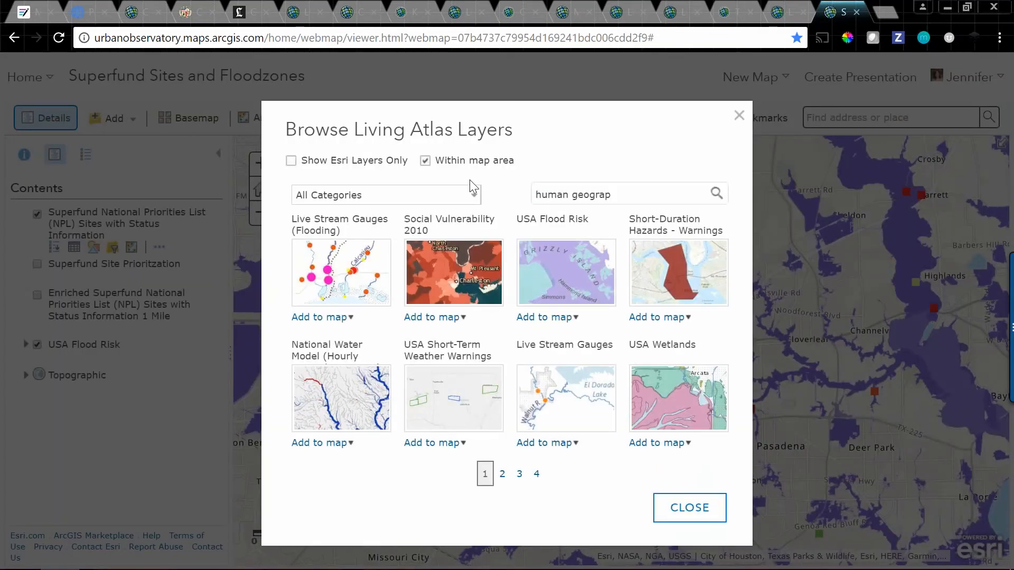
text(hy dark)
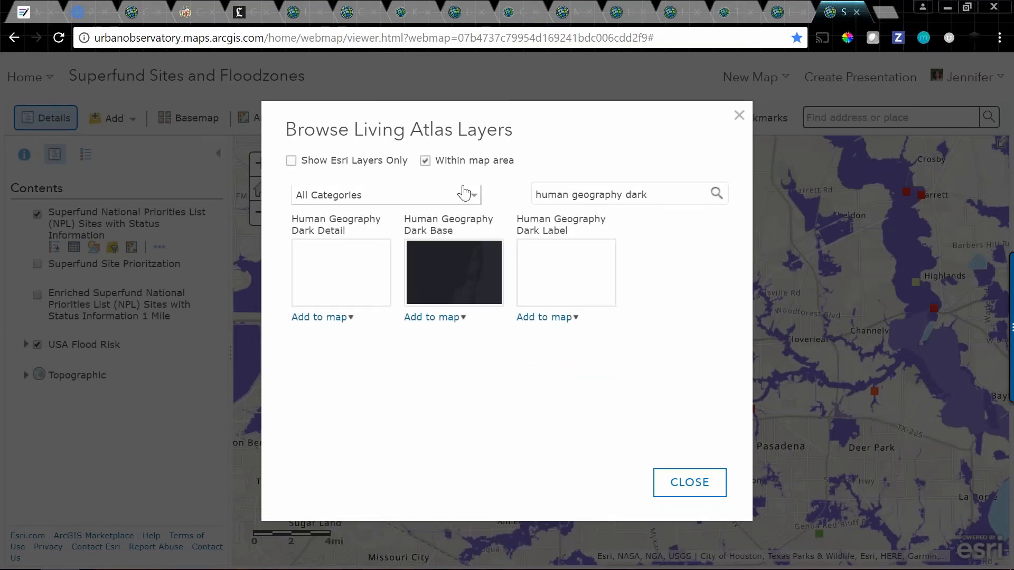
drag(622, 194, 728, 216)
key(BackSpace)
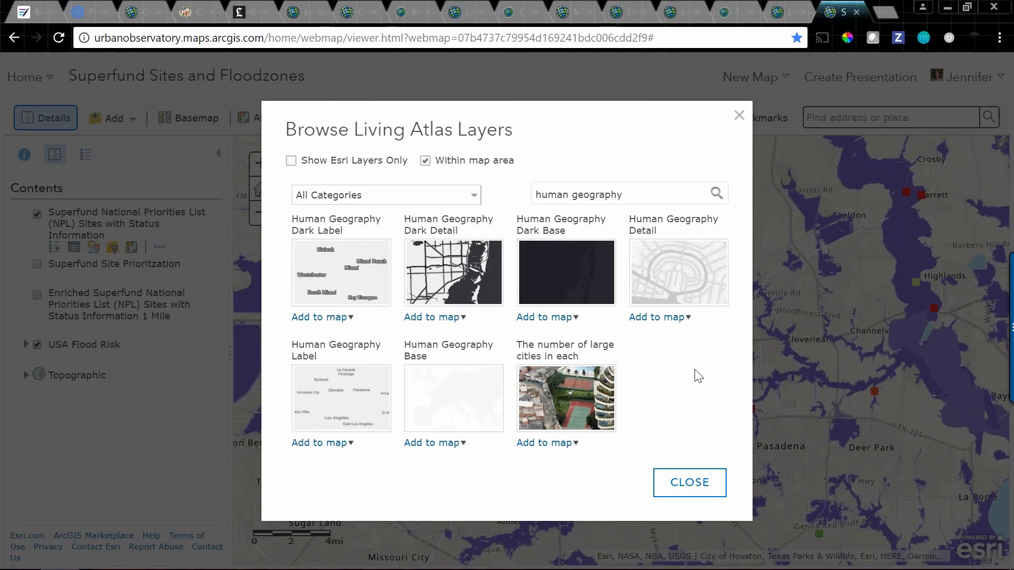
click(573, 318)
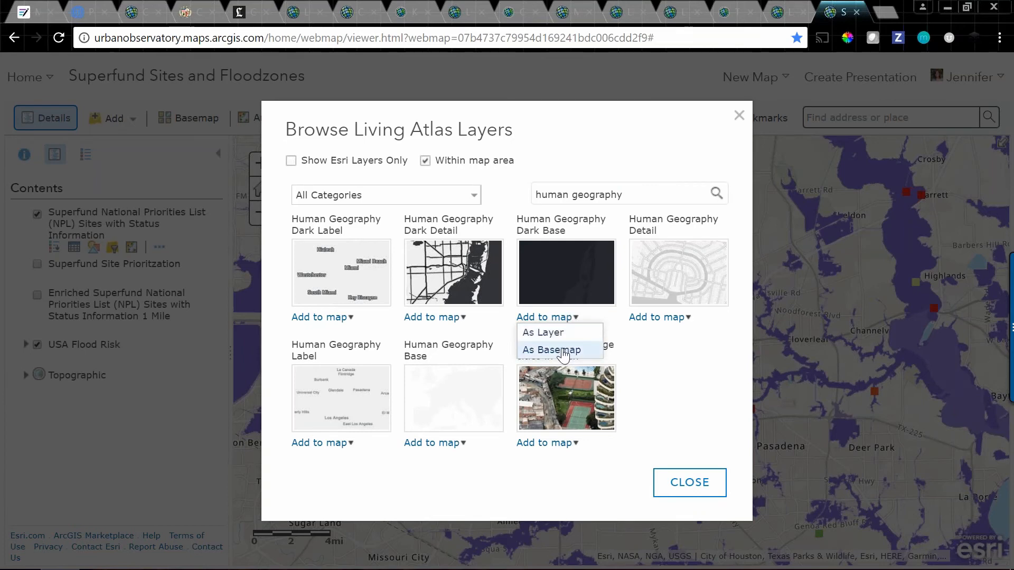
click(560, 350)
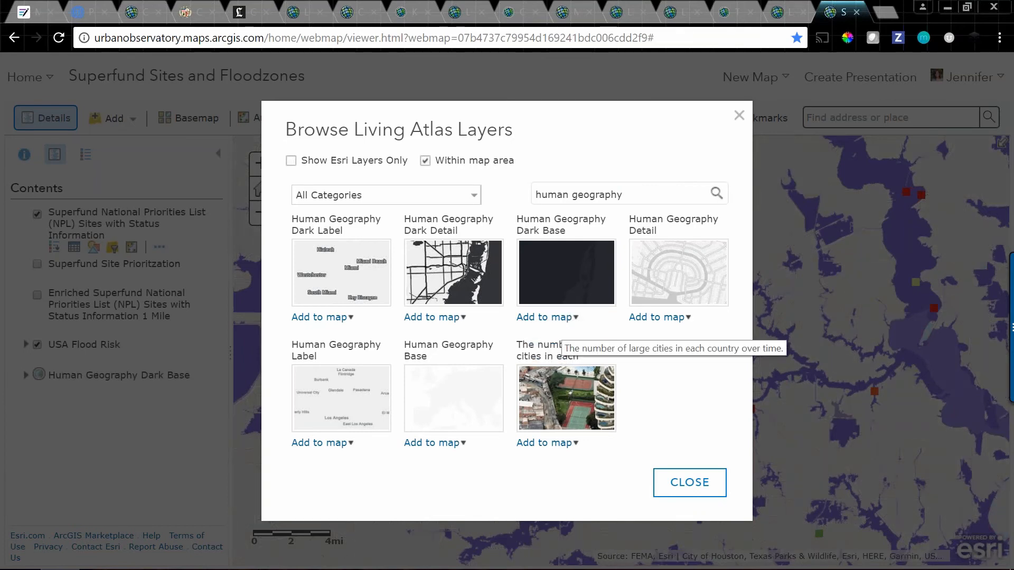
Step: Add Human Geography Dark Detail and Human Geography Dark Label to the map as layers
click(448, 319)
click(449, 332)
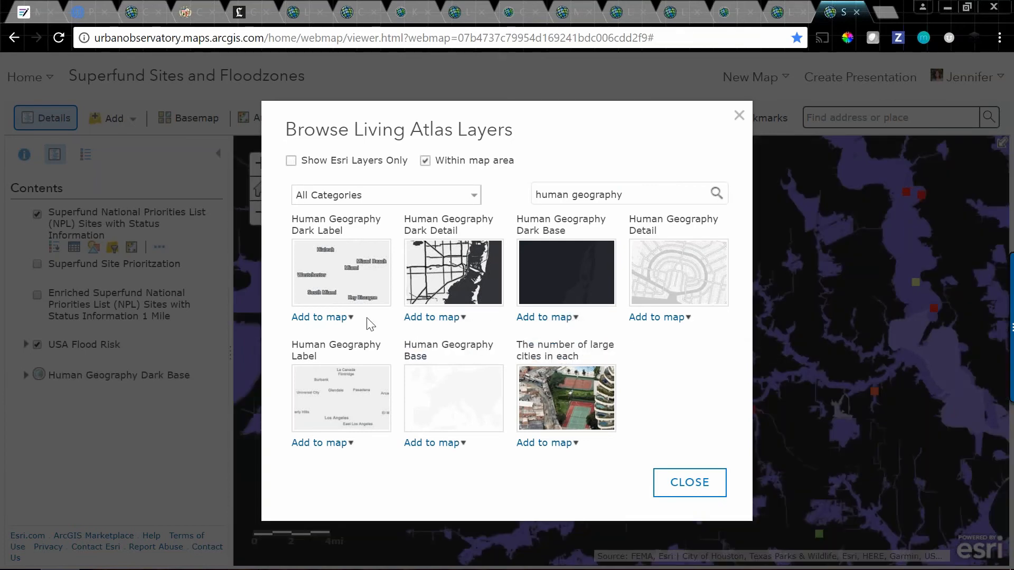
click(340, 318)
click(316, 333)
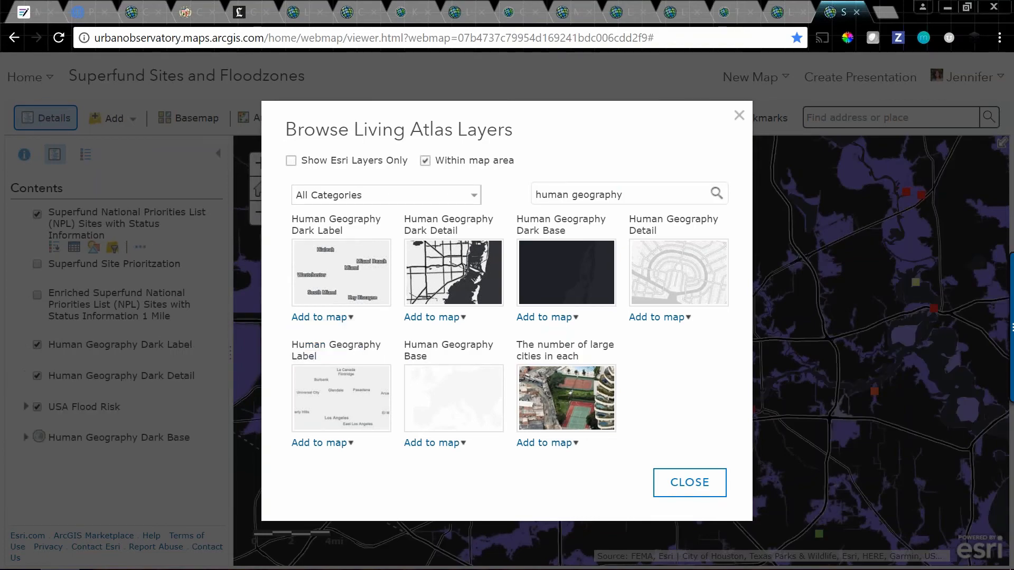
Step: Move the Human Geography Dark Detail and Dark Label layers into the basemap, and set Dark Label as a reference layer
click(56, 390)
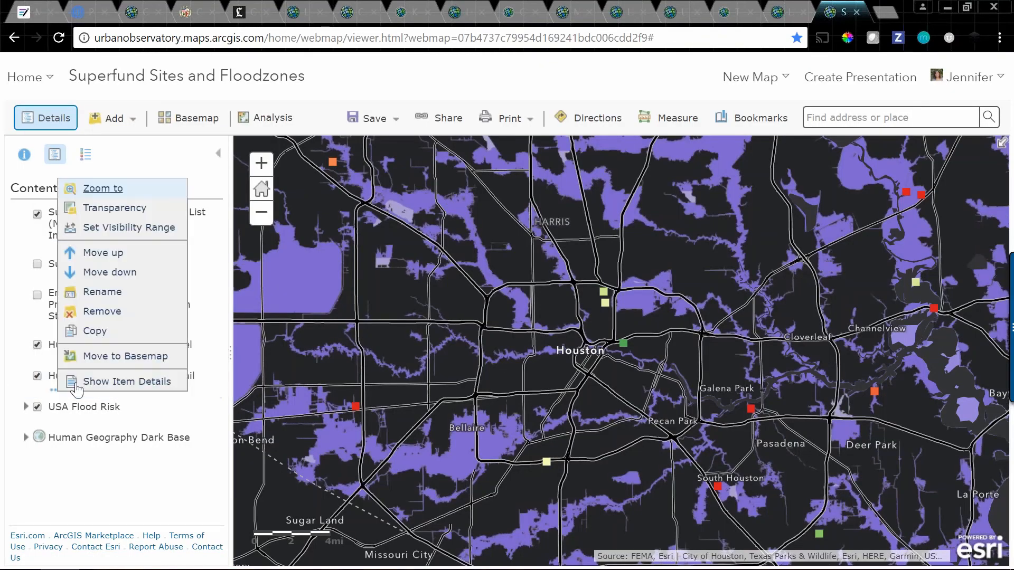
click(100, 360)
click(56, 359)
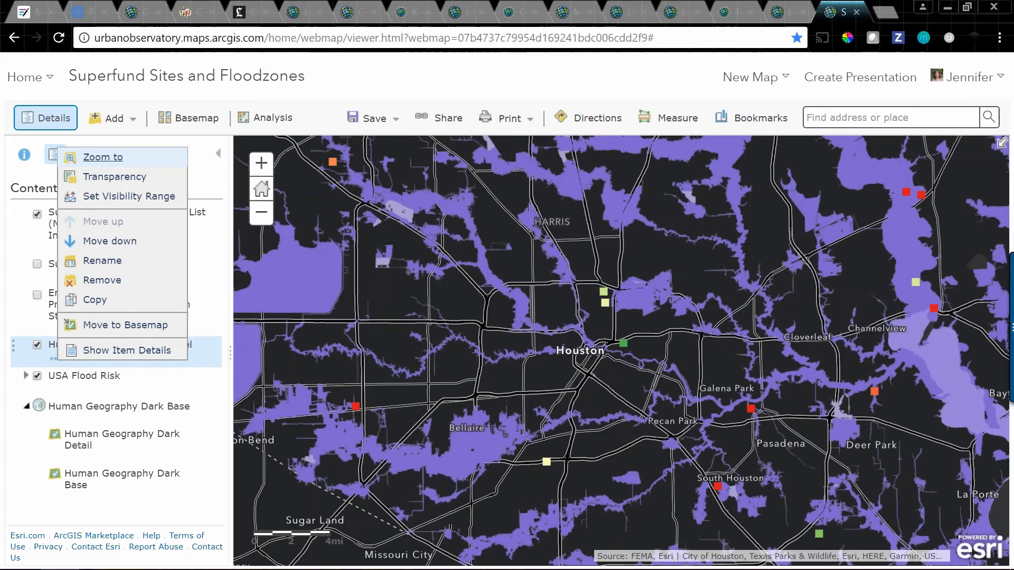
click(116, 325)
click(71, 426)
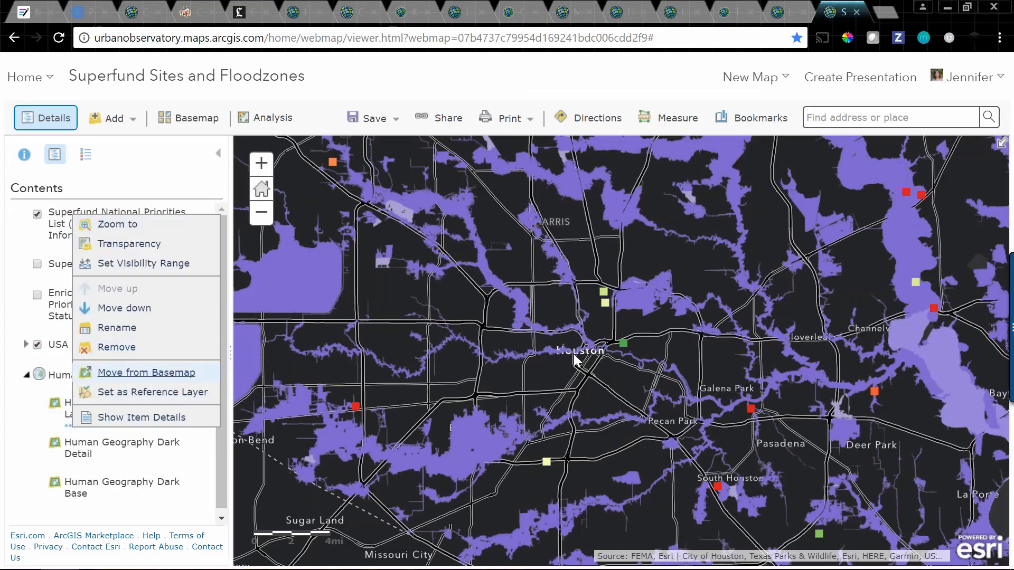
click(193, 397)
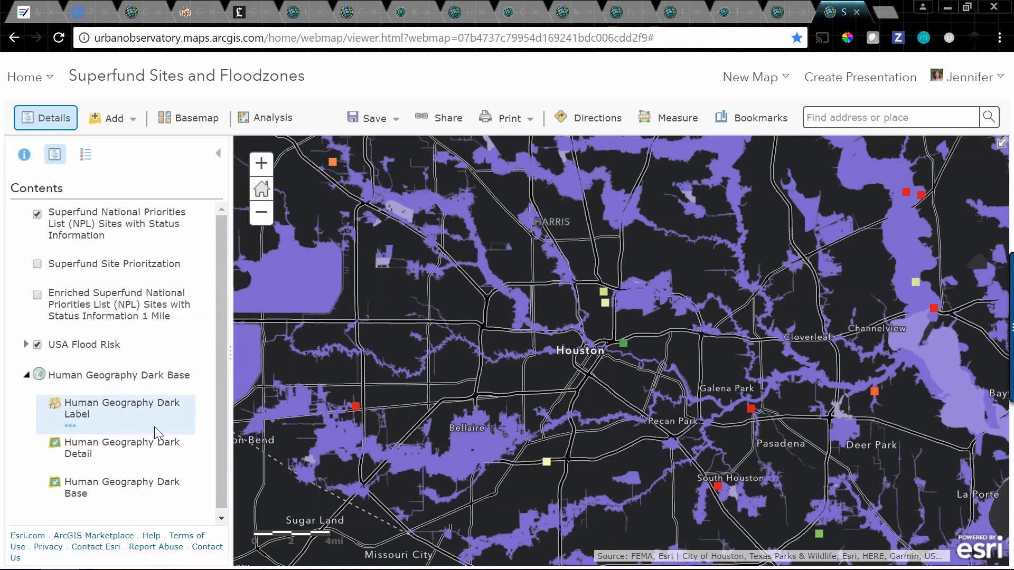
Step: Set the transparency of the Human Geography Dark Detail basemap layer to about 75%
click(69, 465)
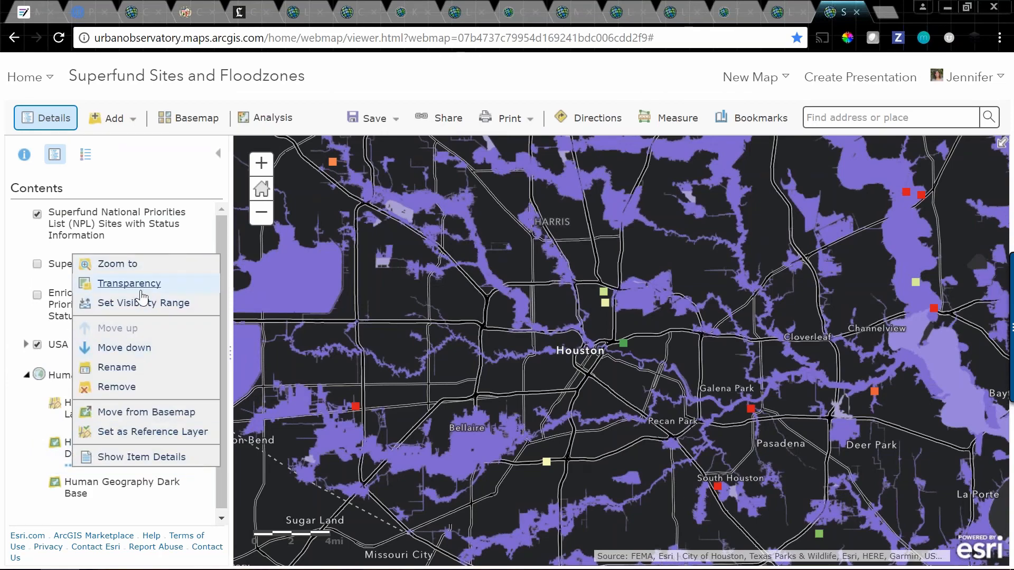
mouse_move(141, 290)
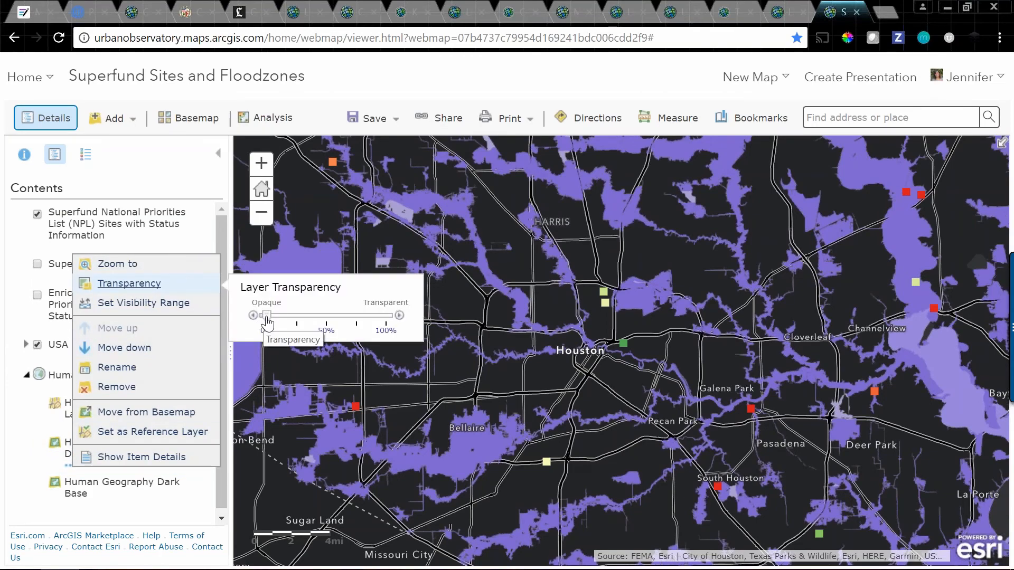
click(267, 316)
drag(268, 320, 355, 332)
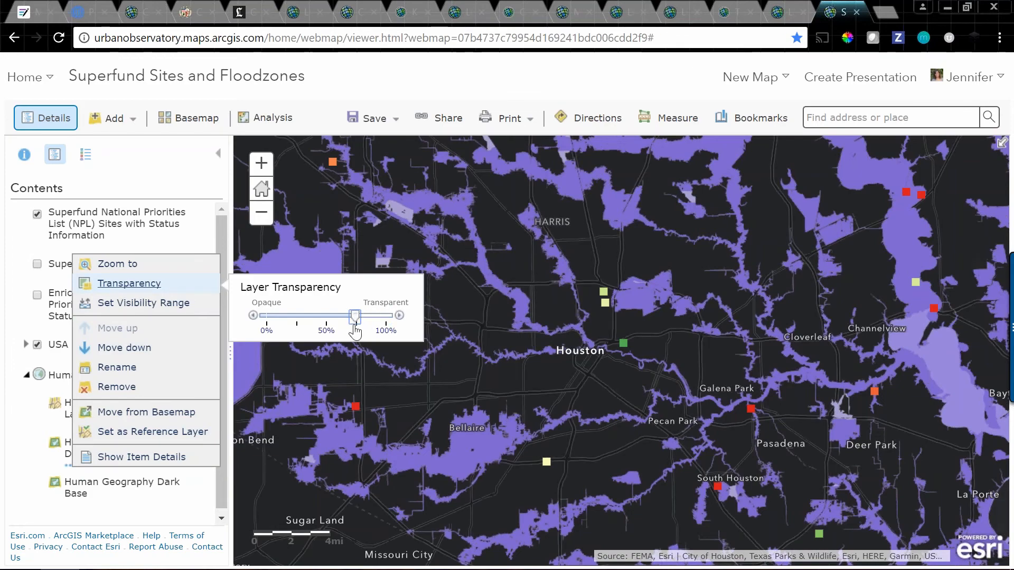
click(17, 463)
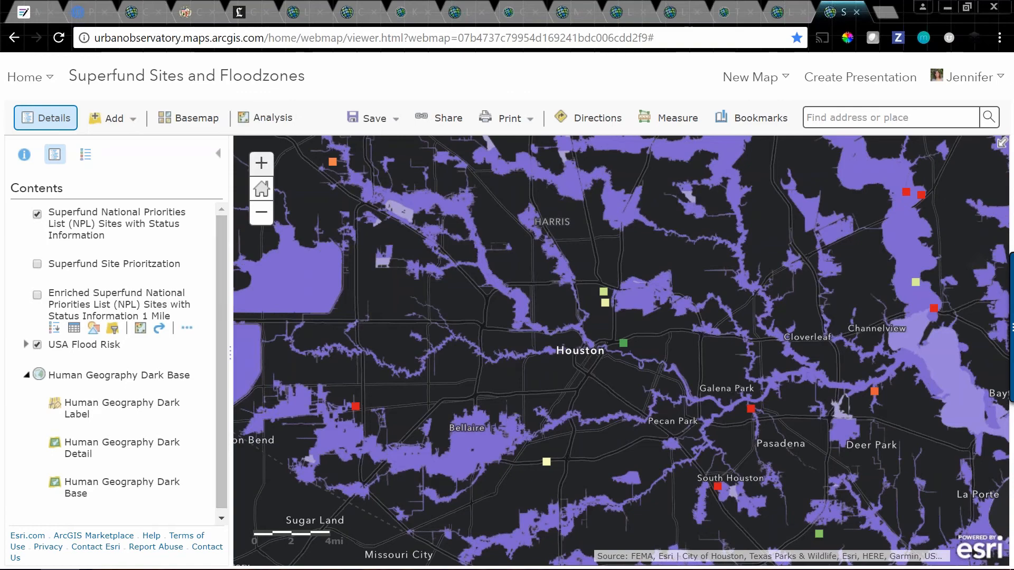
Step: Start an Enrich Layer analysis with the Superfund National Priorities List sites as the layer to enrich
click(276, 125)
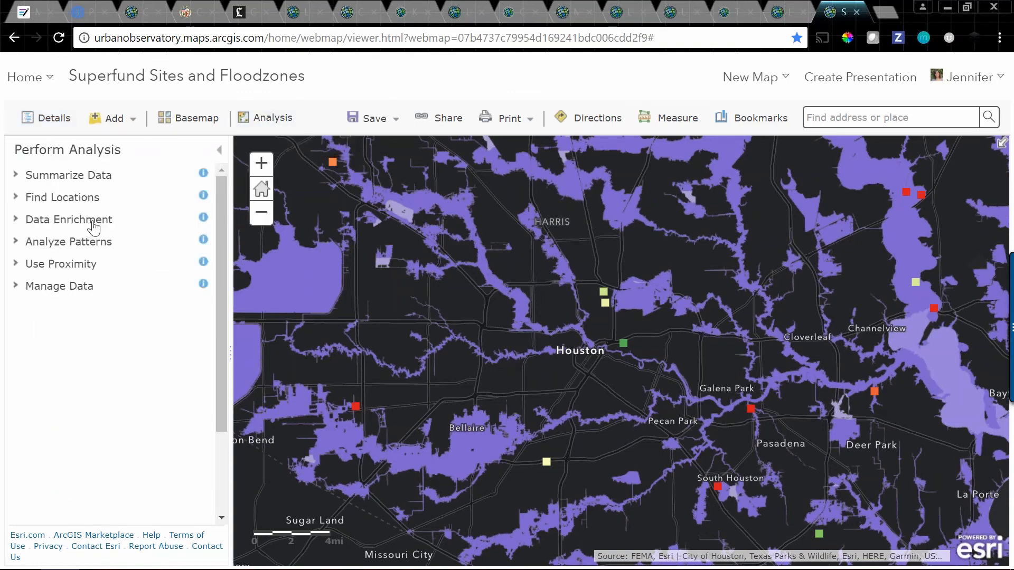
click(67, 225)
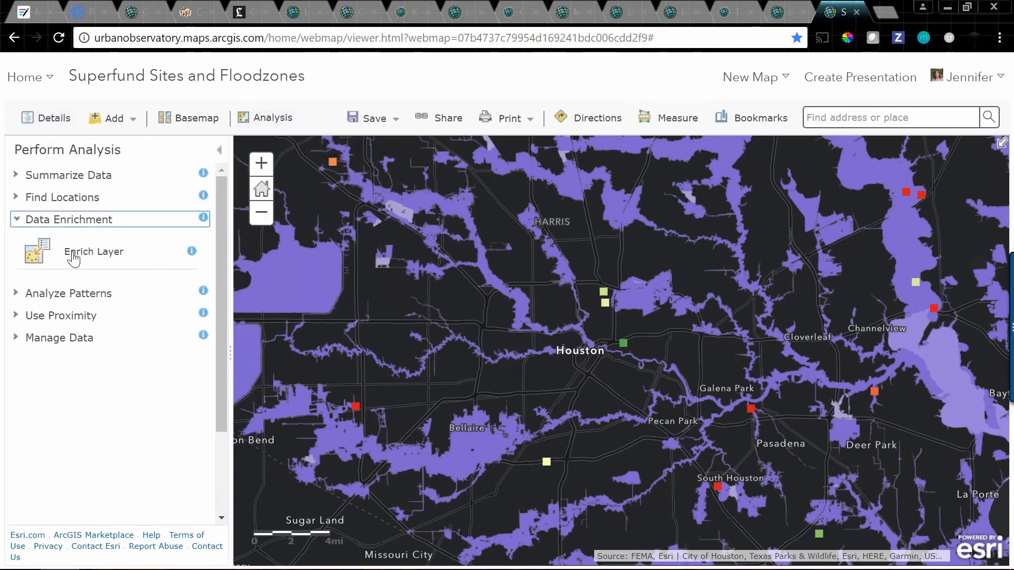
click(74, 253)
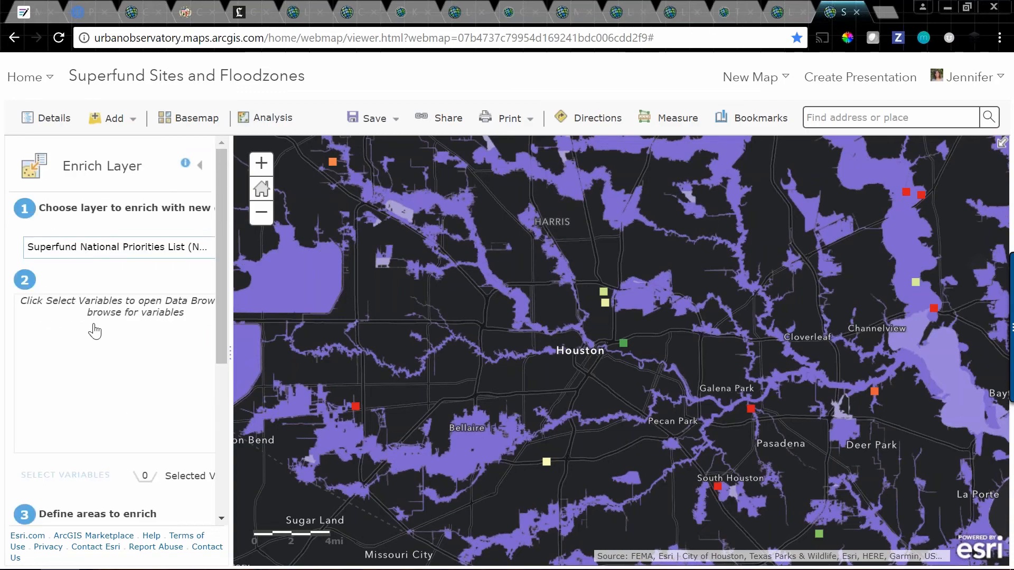
click(163, 249)
click(105, 277)
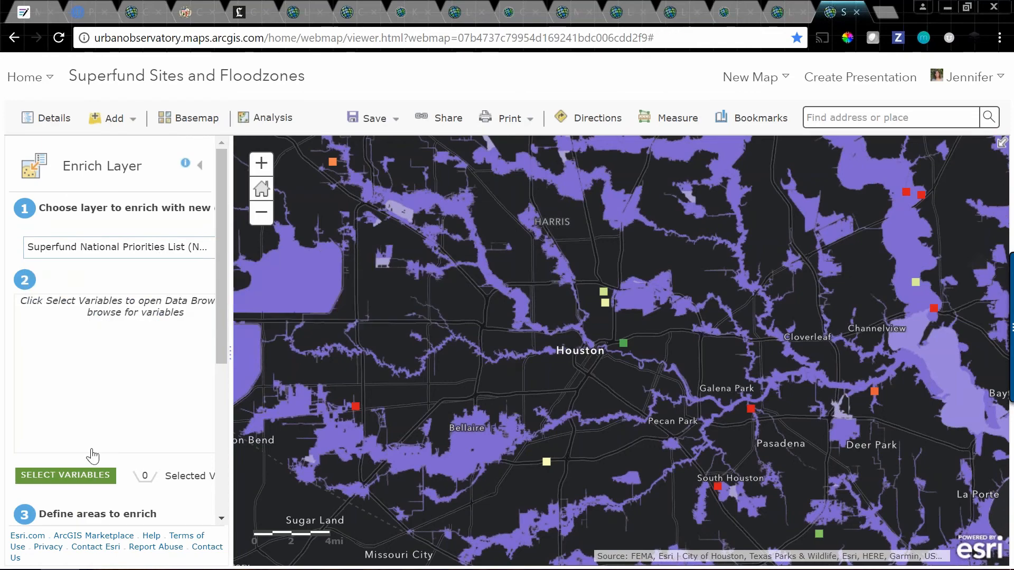
Step: Choose the United States variable 2017 Total Population as the data for the enrichment
click(82, 482)
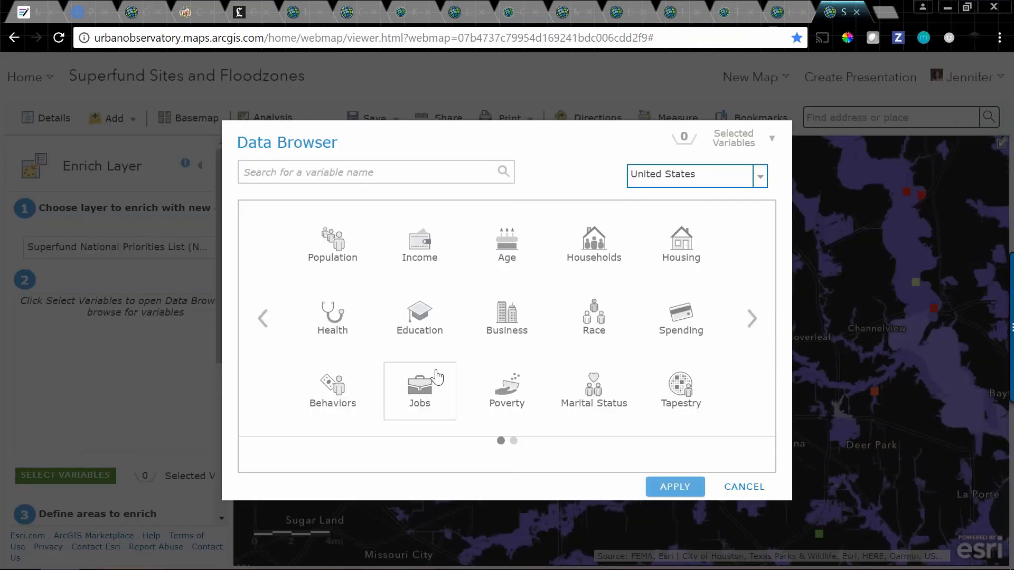
click(334, 252)
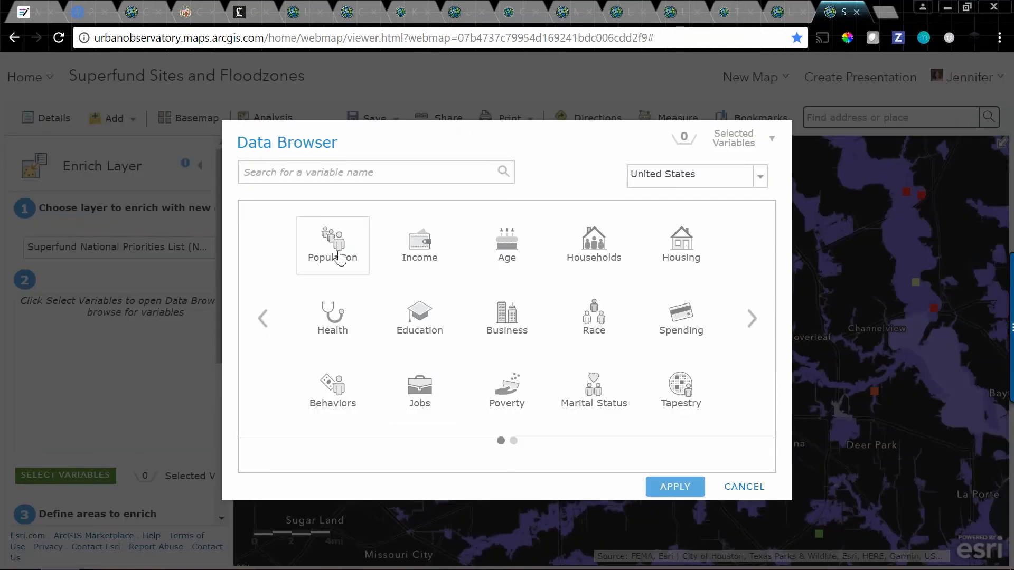
click(301, 293)
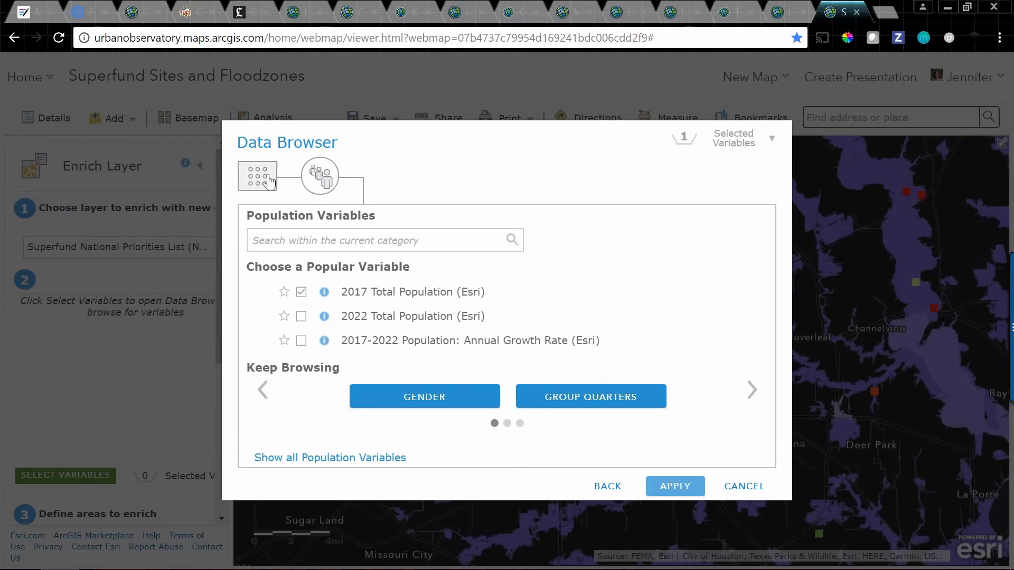
click(256, 176)
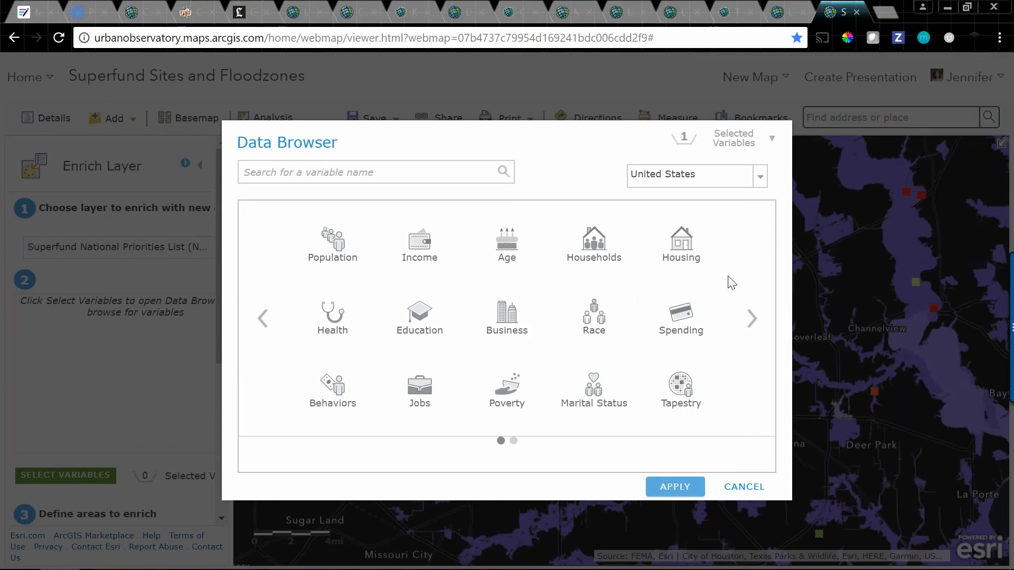
click(673, 485)
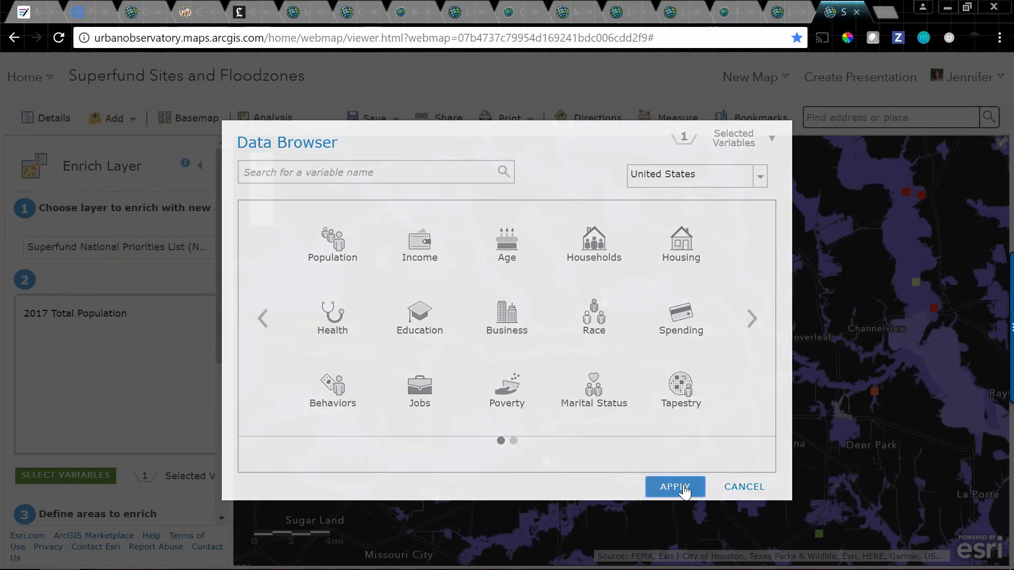
Step: Keep the 1-mile line distance, name the result layer "Population within 1 mile of sites" and run the analysis
drag(226, 337, 198, 483)
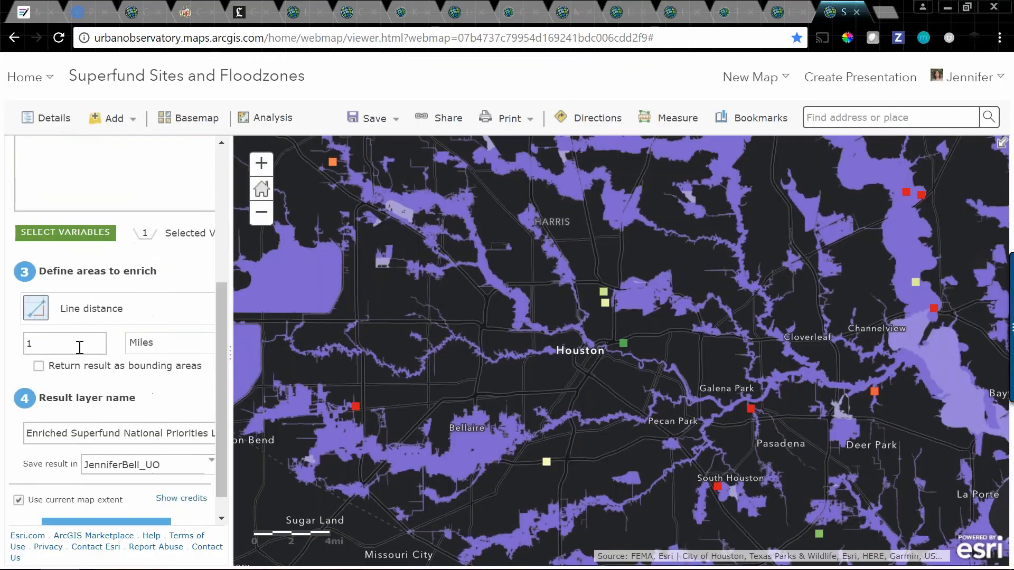
click(163, 315)
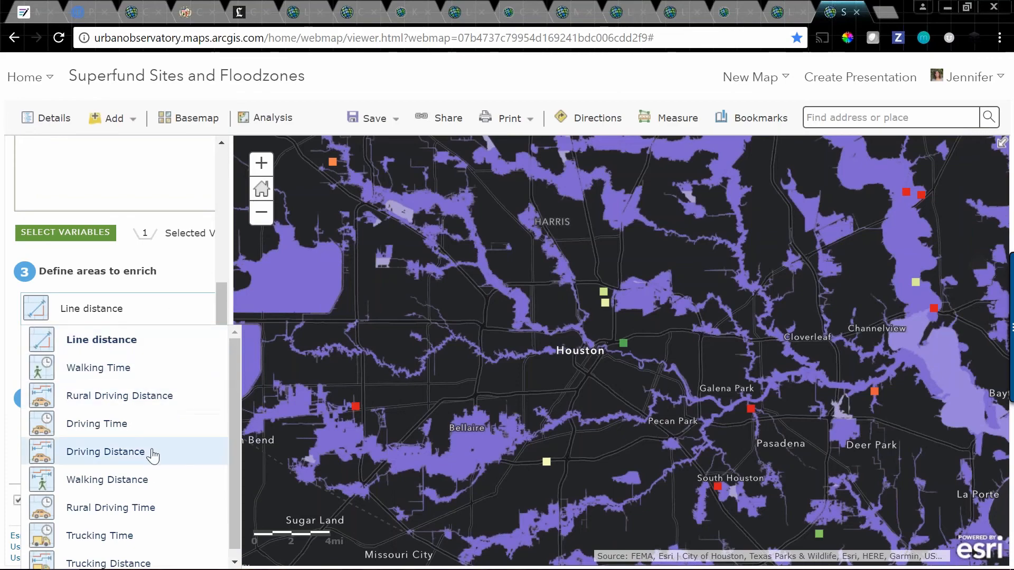
click(148, 339)
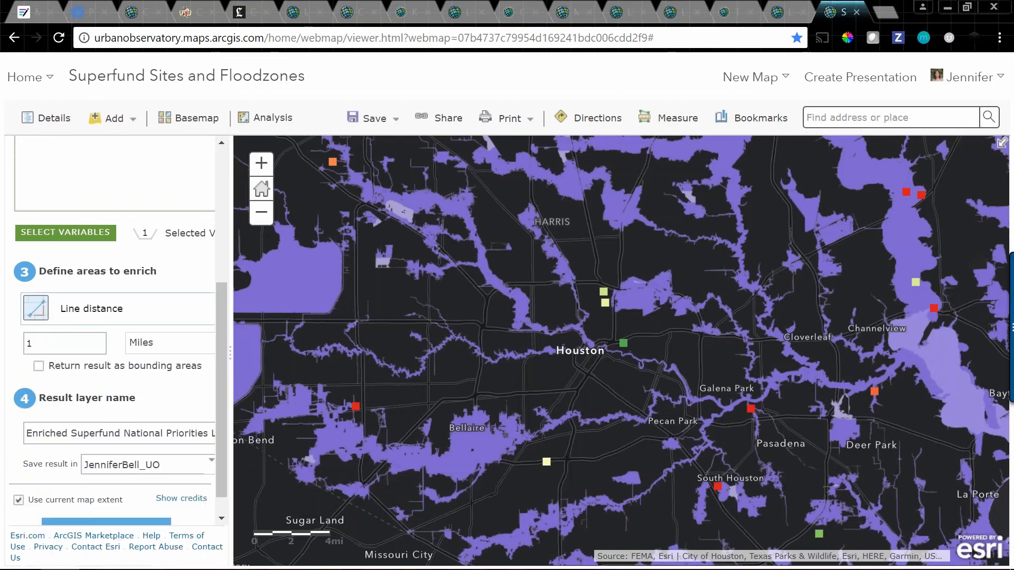
scroll(221, 317, down, 1)
triple_click(138, 404)
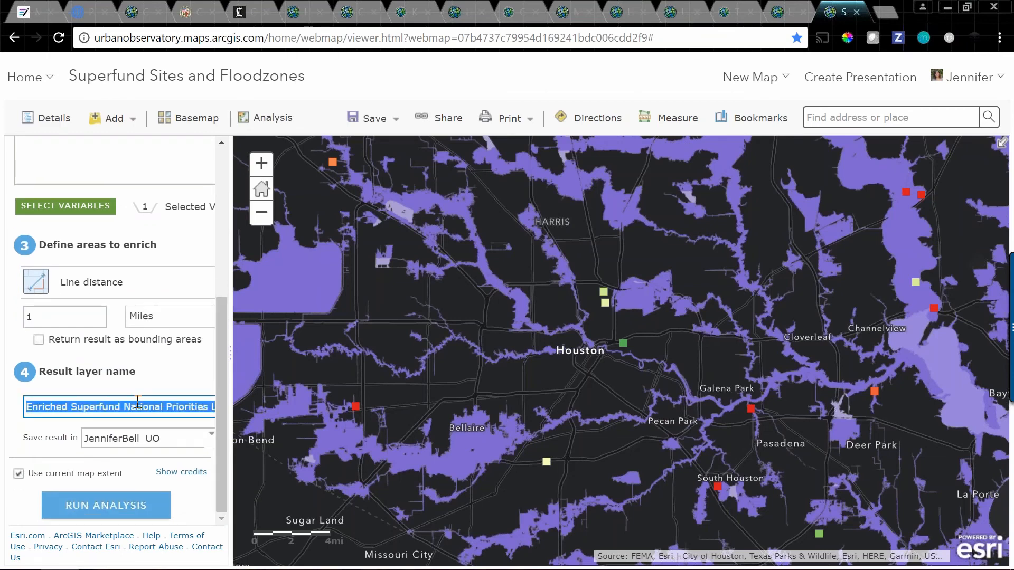
text(Popul)
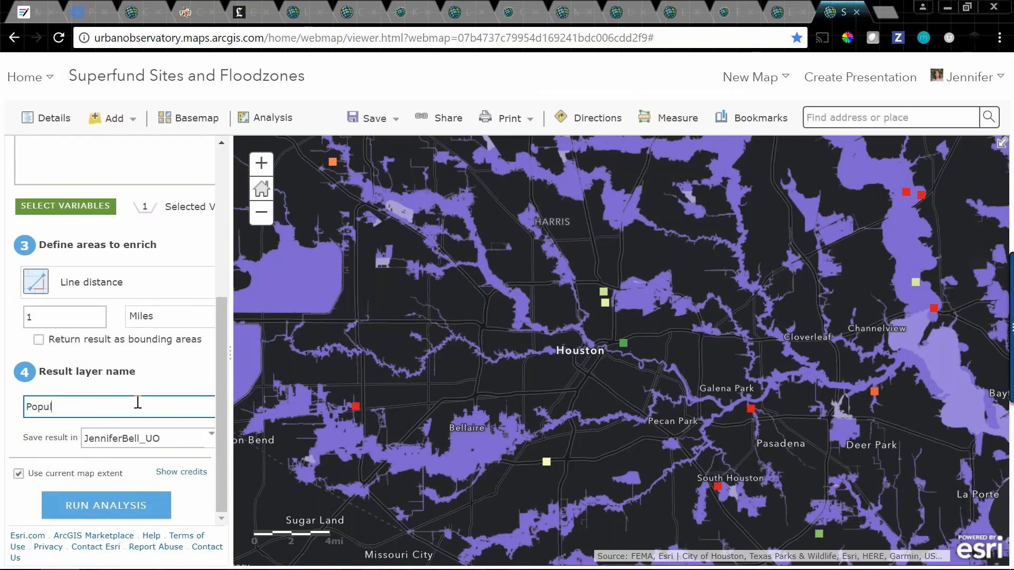
text(ation within 1 mile of sites)
click(121, 507)
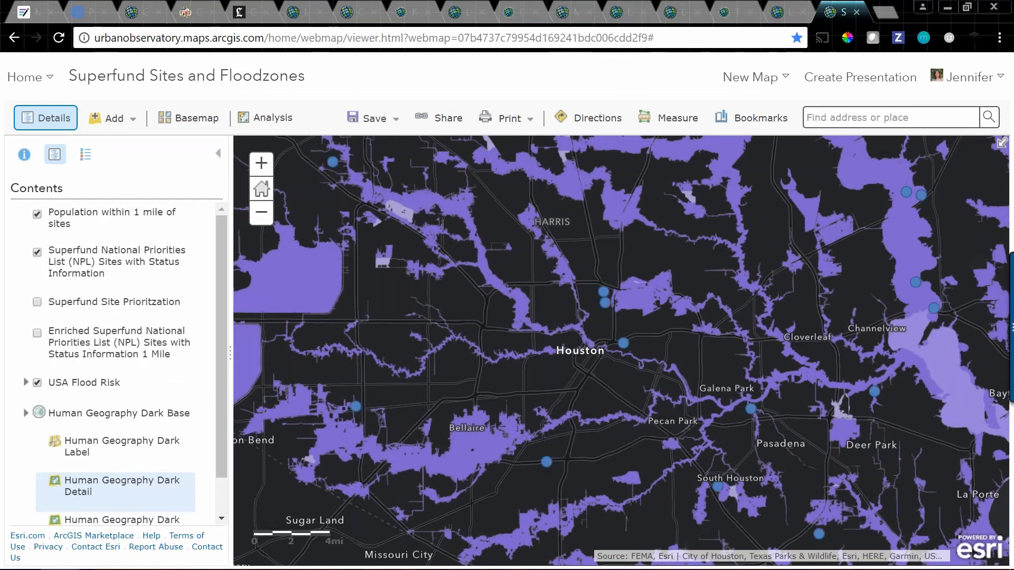
Step: Style the Population within 1 mile of sites layer by the 2017 Total Population attribute
mouse_move(109, 244)
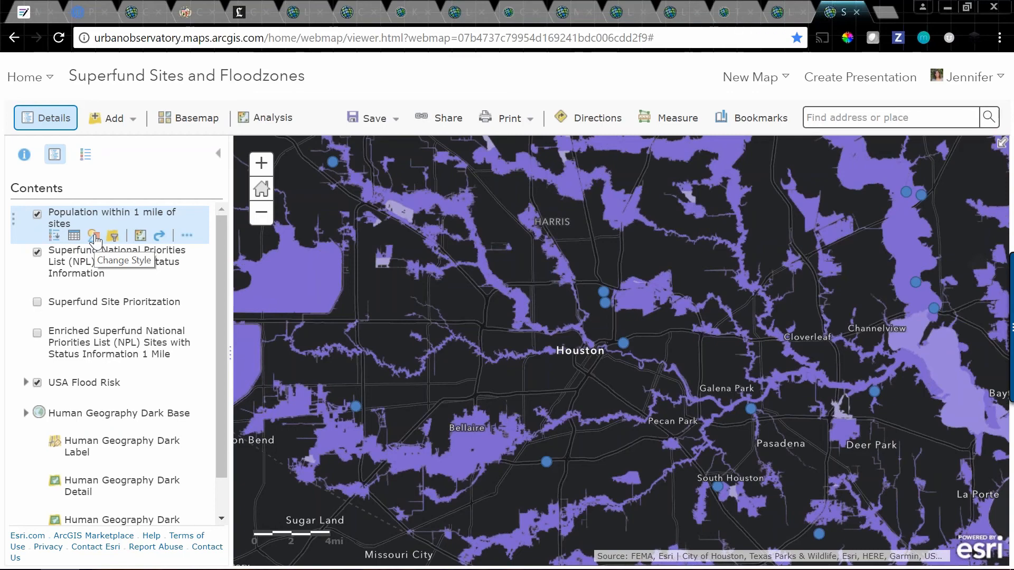
click(96, 238)
click(123, 236)
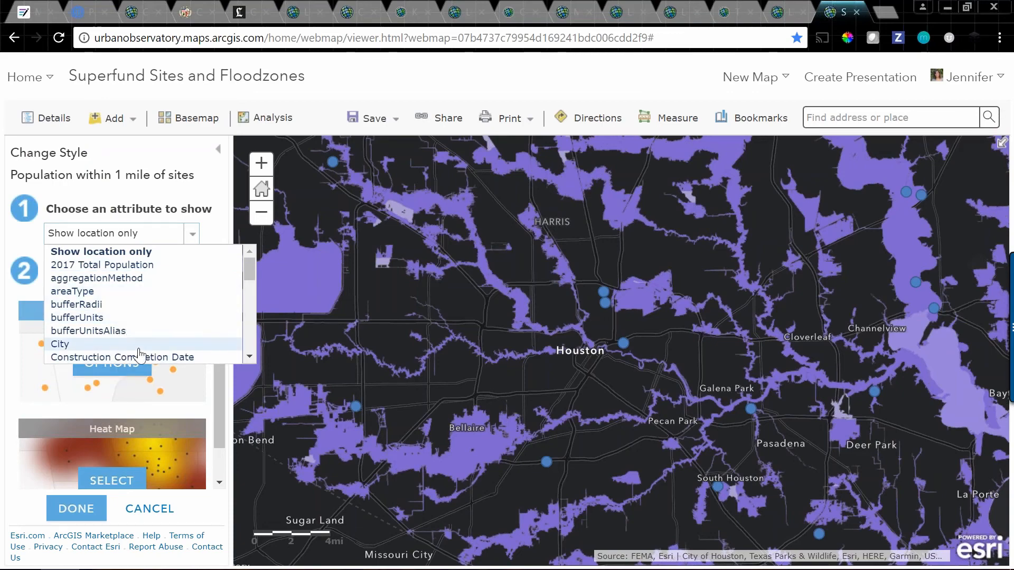
scroll(140, 333, down, 3)
scroll(132, 316, up, 3)
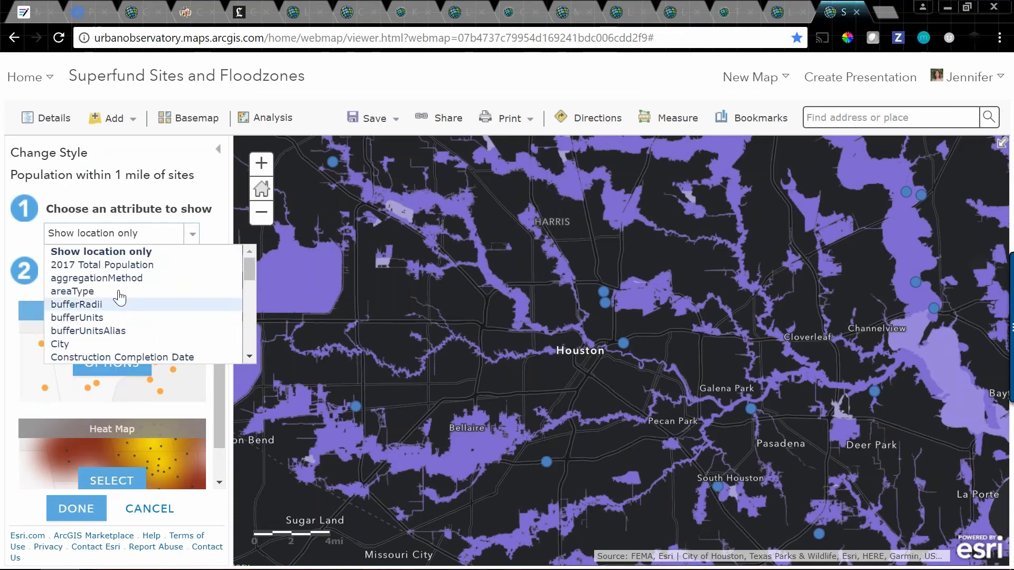
click(140, 265)
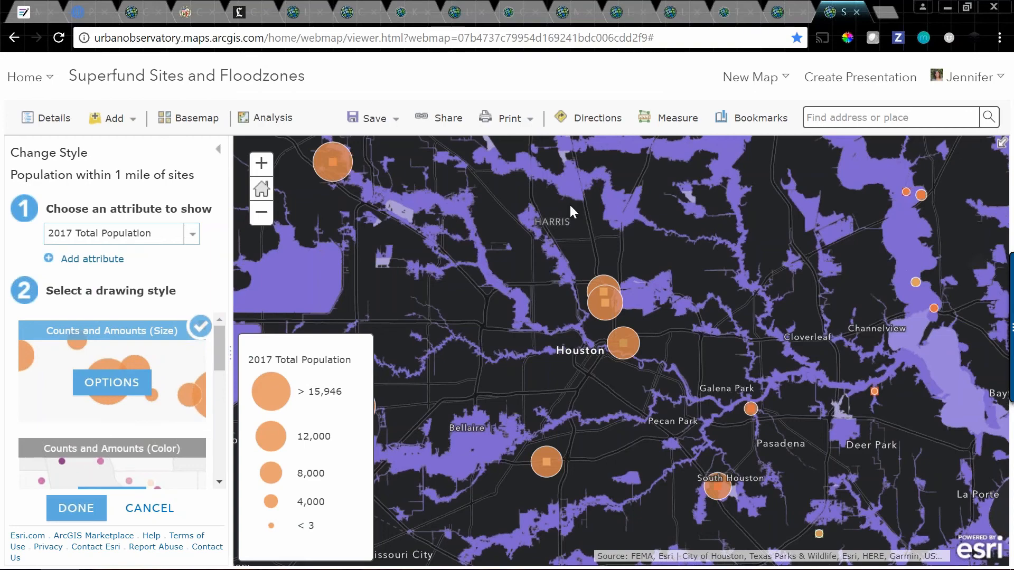
Step: Add 2017 Total Population as a second attribute and apply the Color & Size style to the Population within 1 mile of sites layer
click(117, 259)
click(127, 283)
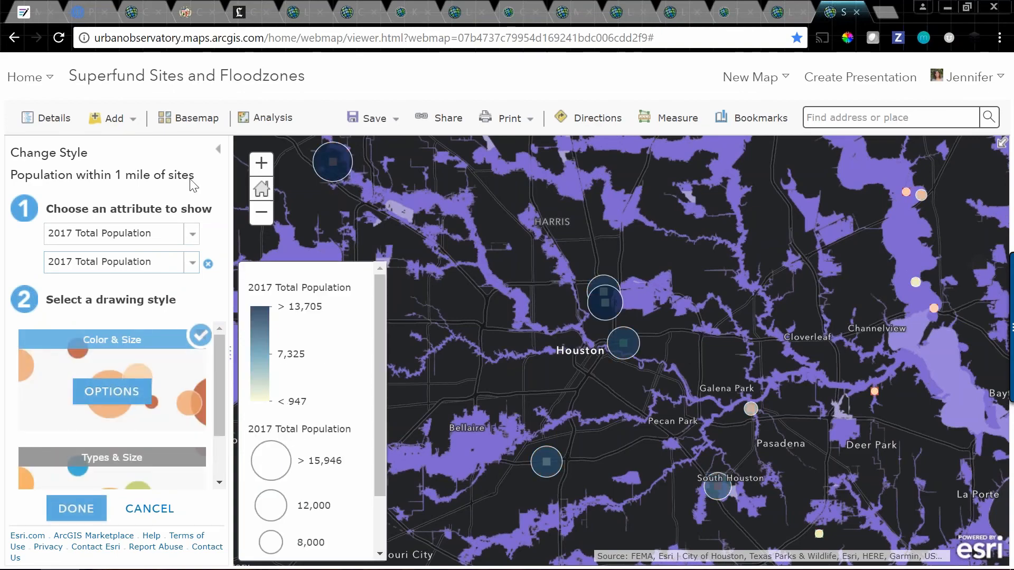
click(74, 509)
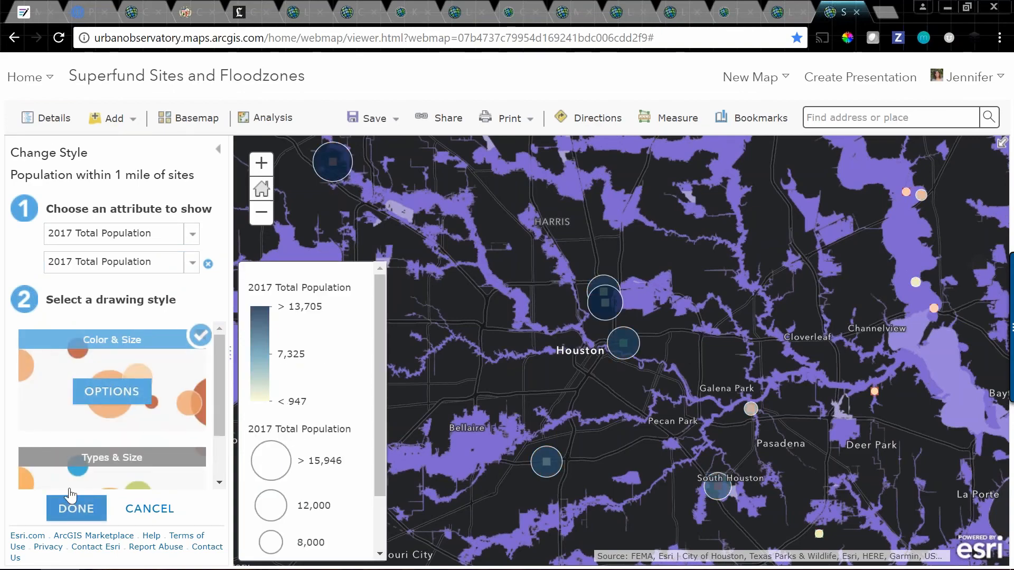
Step: Show the Enriched Superfund 1 Mile layer in place of Population within 1 mile of sites and review its population legend
click(37, 214)
click(37, 326)
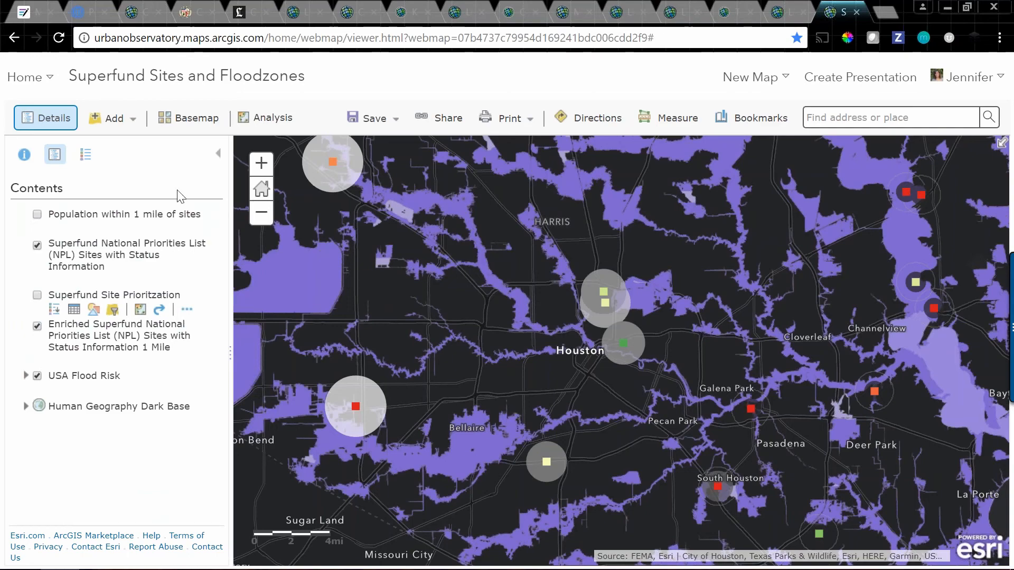
click(86, 155)
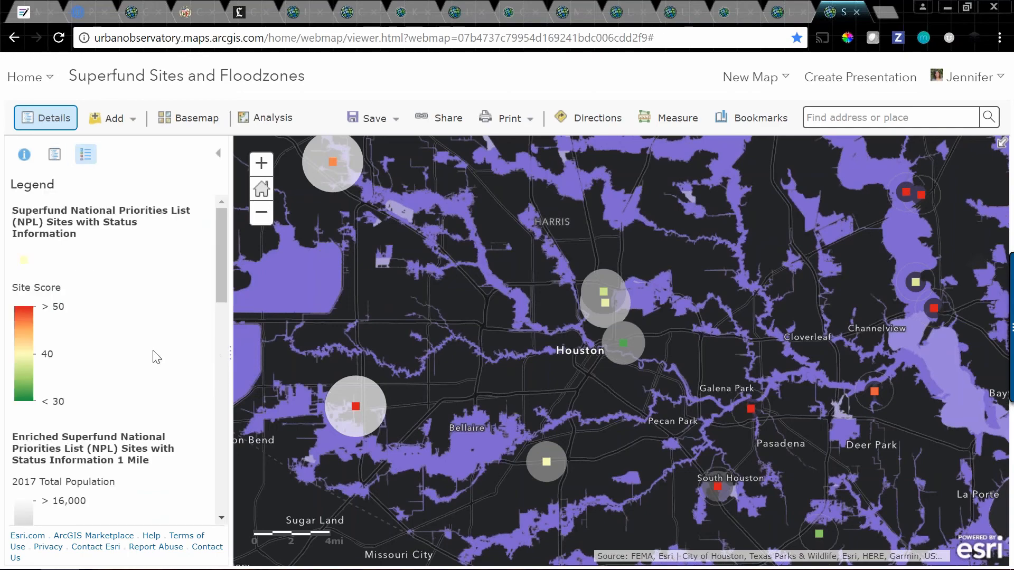
scroll(71, 292, down, 6)
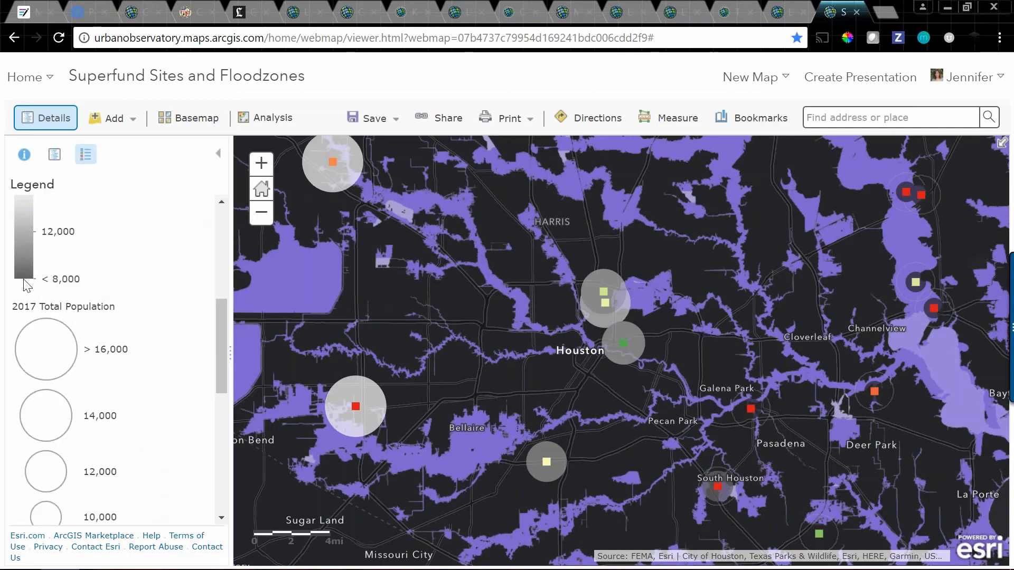
scroll(77, 290, up, 2)
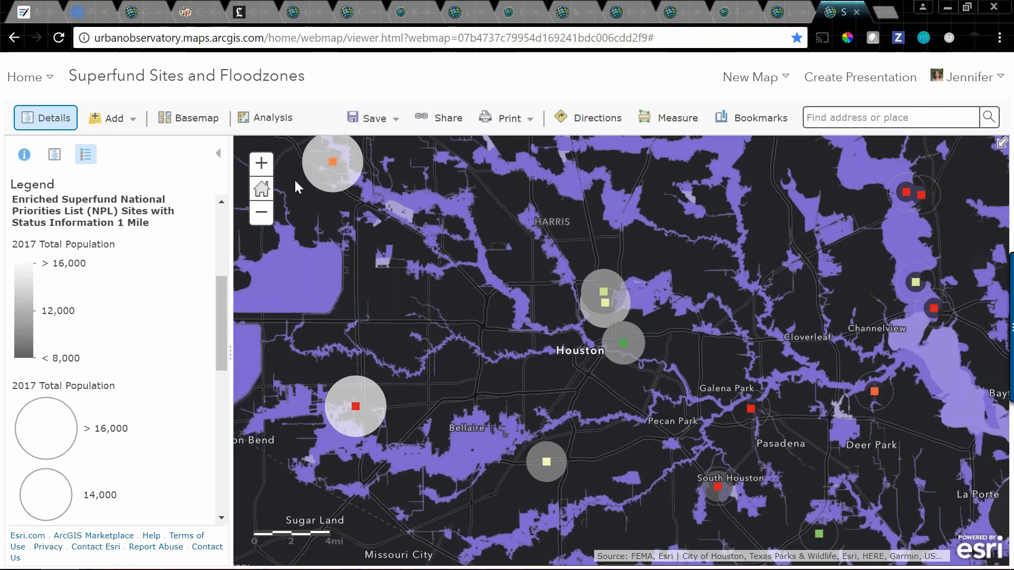
Step: Return to the map contents and hide the Enriched Superfund National Priorities List 1 Mile layer
click(24, 158)
click(54, 159)
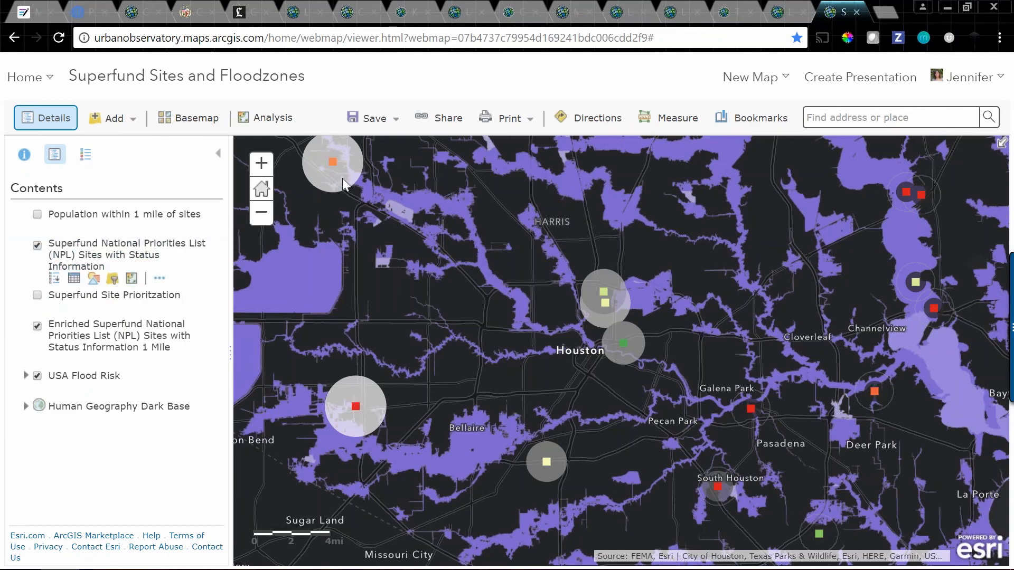
click(37, 326)
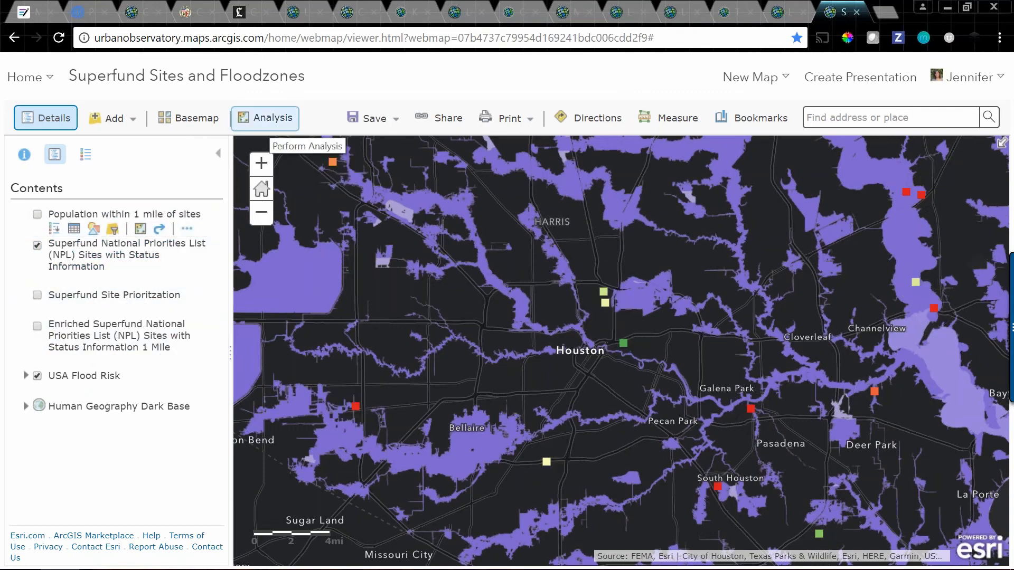
Step: Start a Find Existing Locations analysis with the Enriched Superfund National Priorities List 1 Mile layer as the layer to query
click(271, 126)
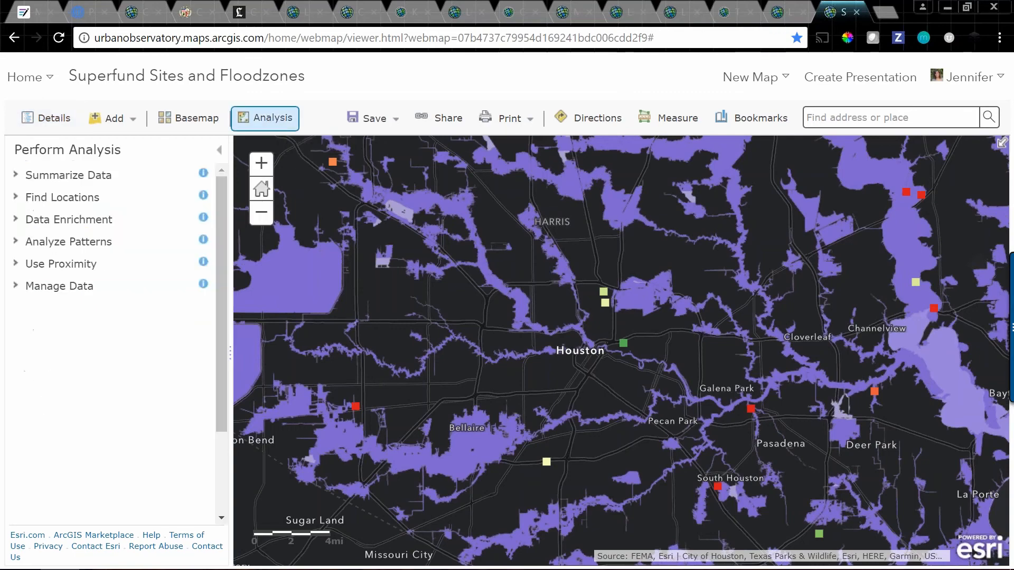
click(57, 200)
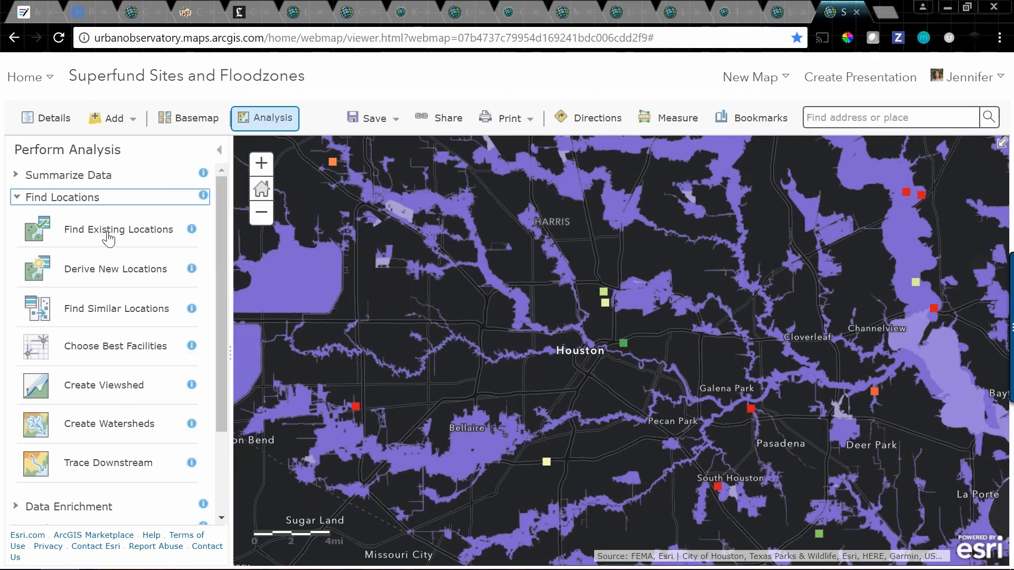
click(195, 229)
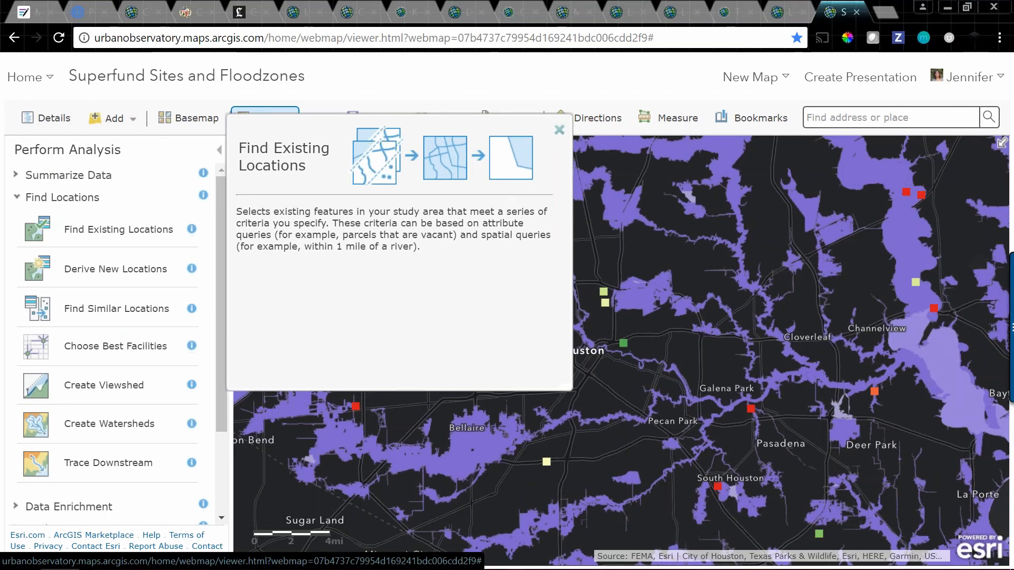
click(112, 232)
click(111, 269)
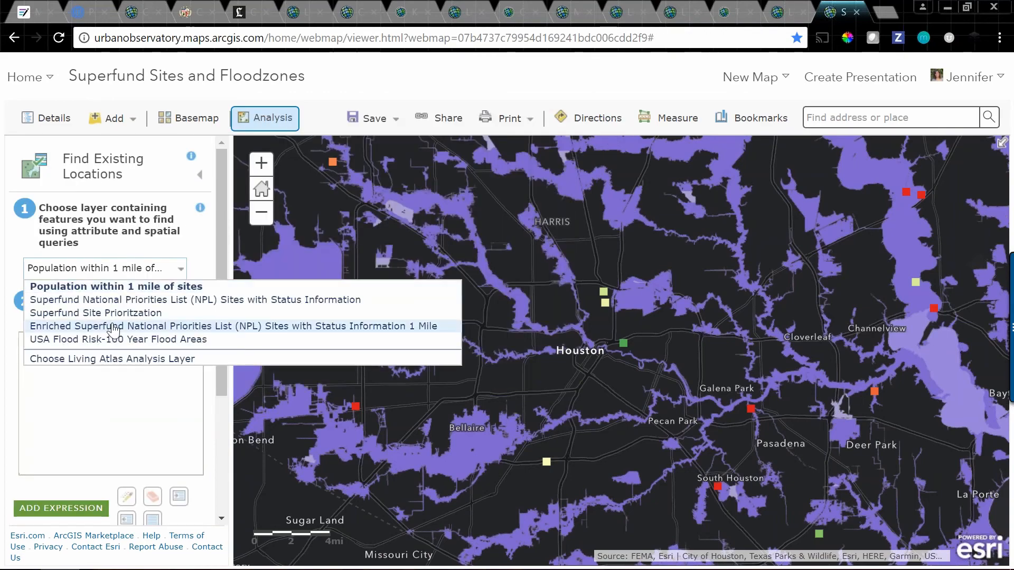
click(113, 328)
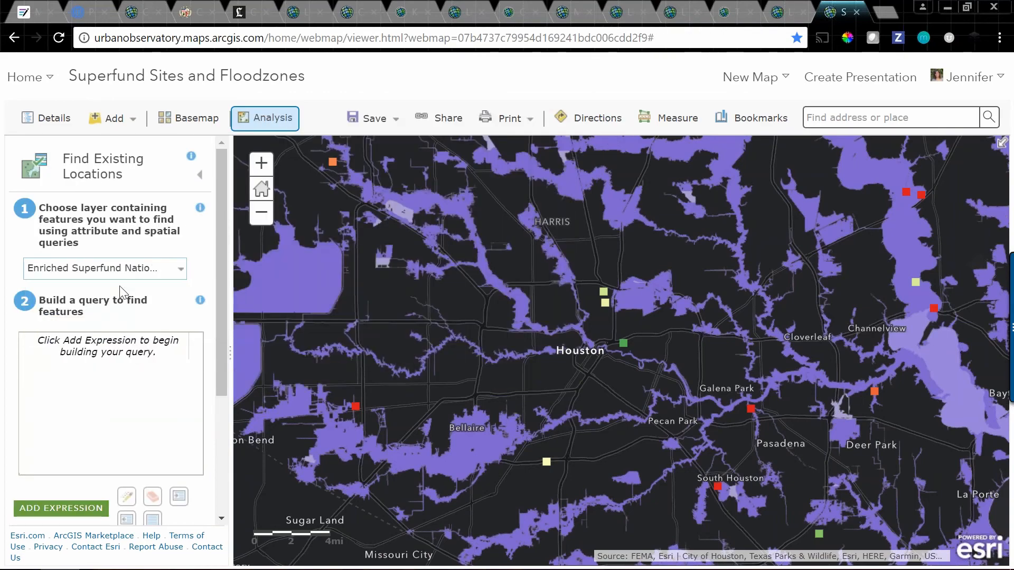
click(125, 271)
click(125, 271)
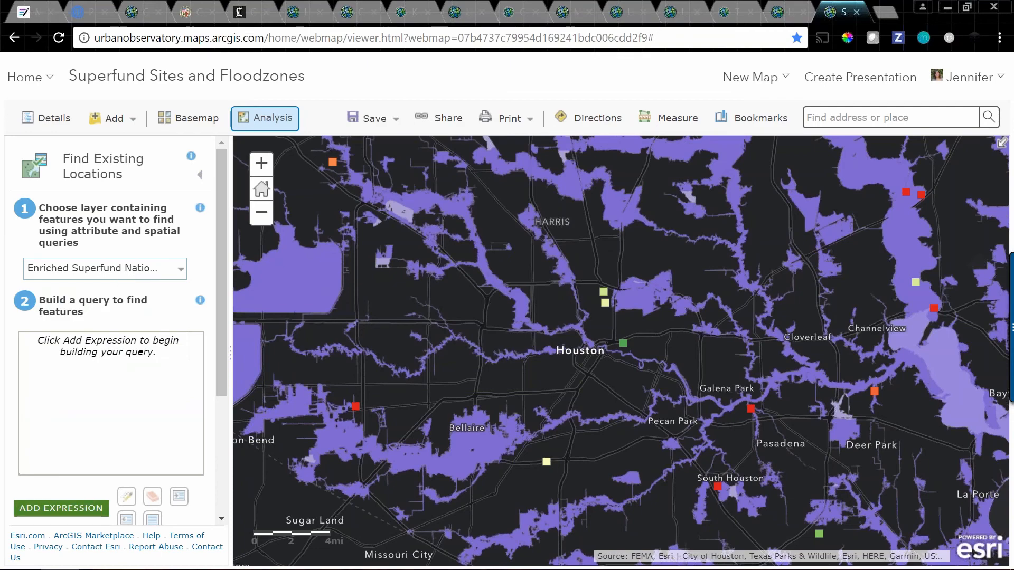
Step: Add a query expression selecting enriched sites where 2017 Total Population is greater than 8000
click(61, 508)
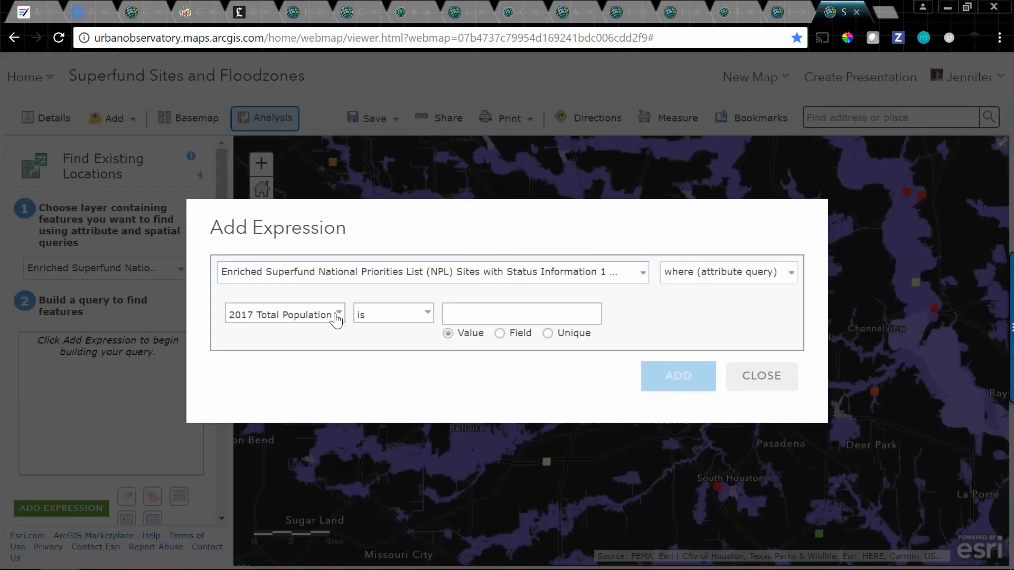
click(421, 317)
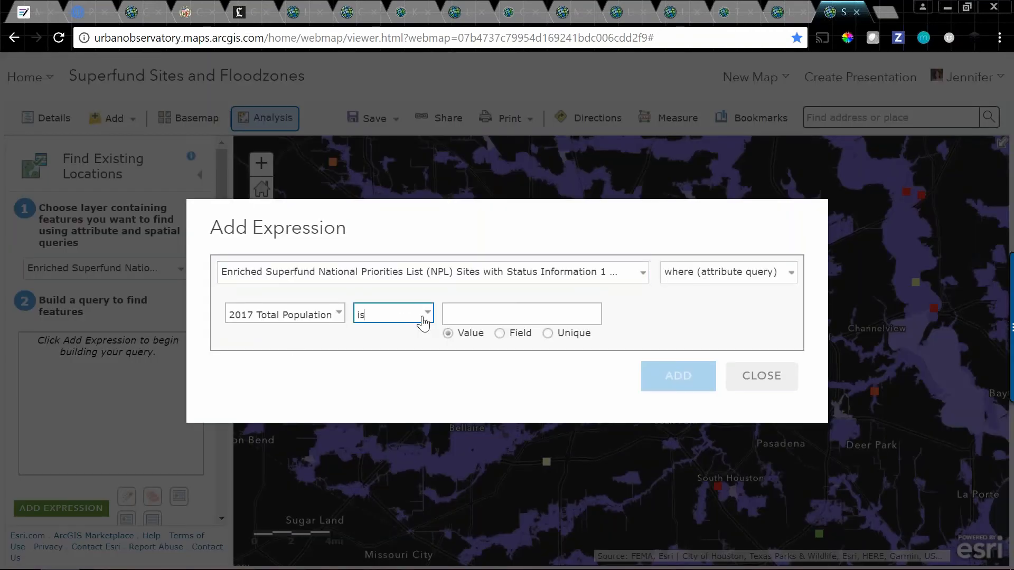
click(392, 435)
click(505, 314)
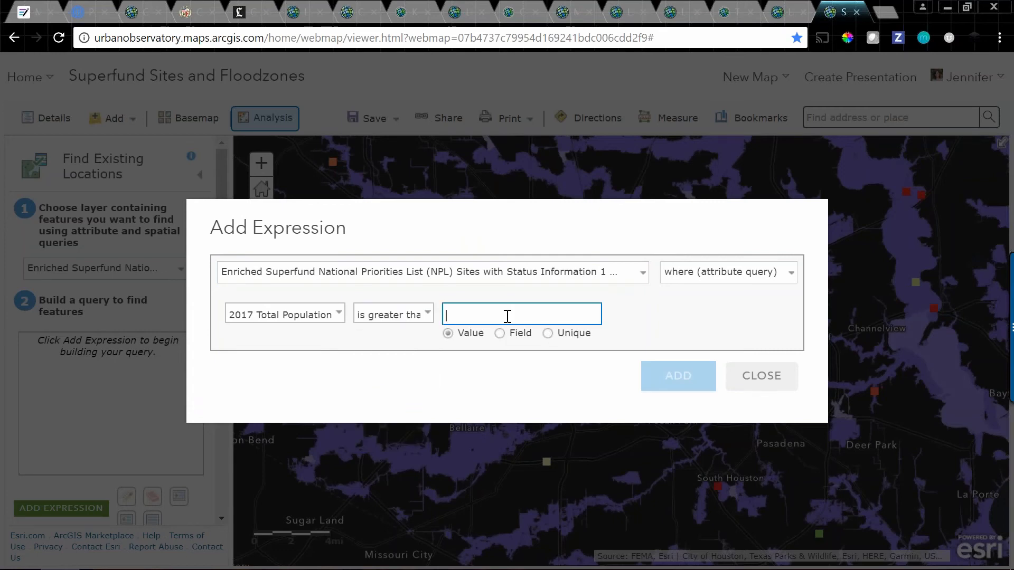
text(8000)
click(678, 376)
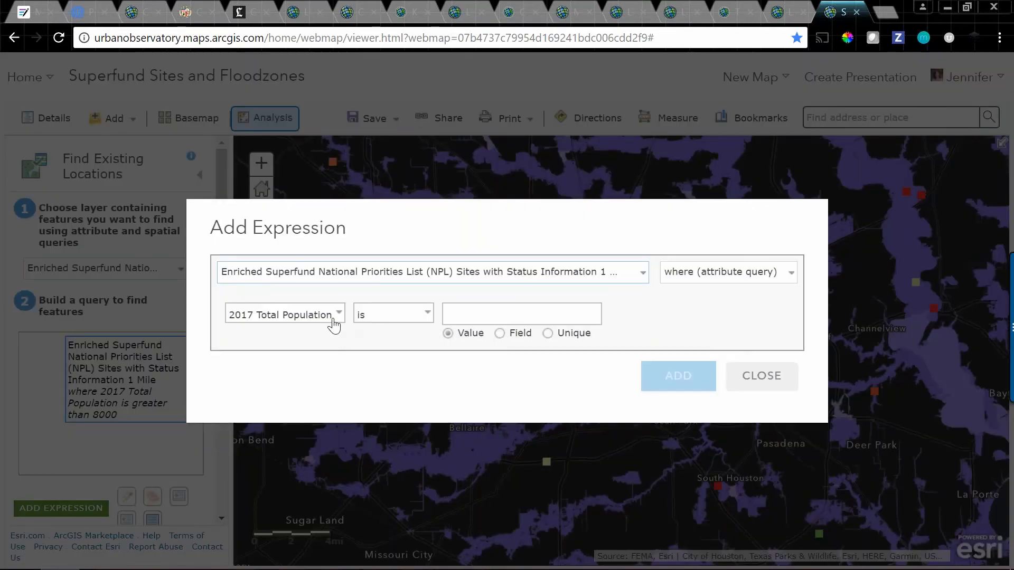
Step: Add a second query expression requiring the Site Score to be greater than 40
click(335, 316)
drag(397, 345, 393, 407)
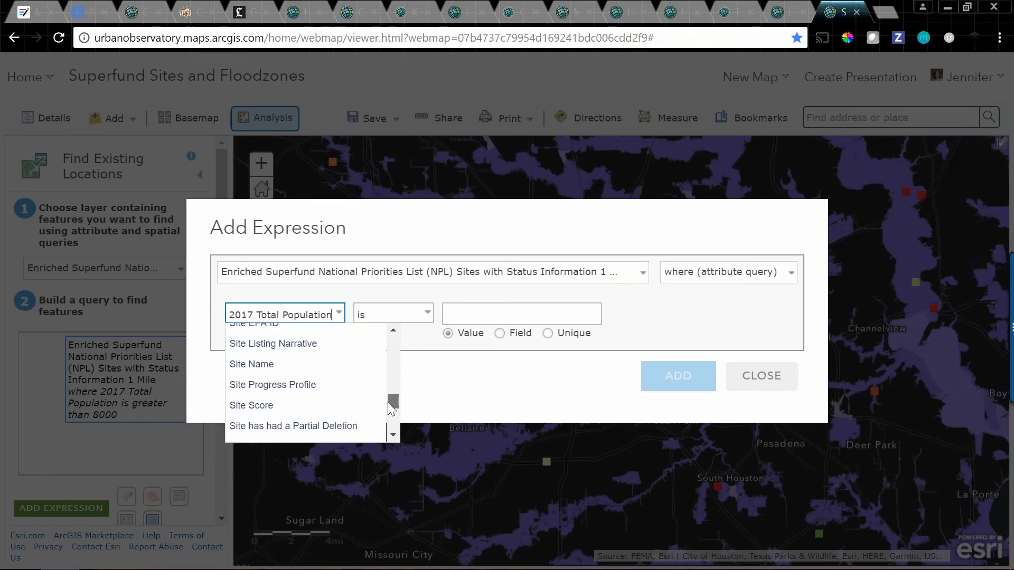
click(378, 403)
click(429, 316)
click(430, 319)
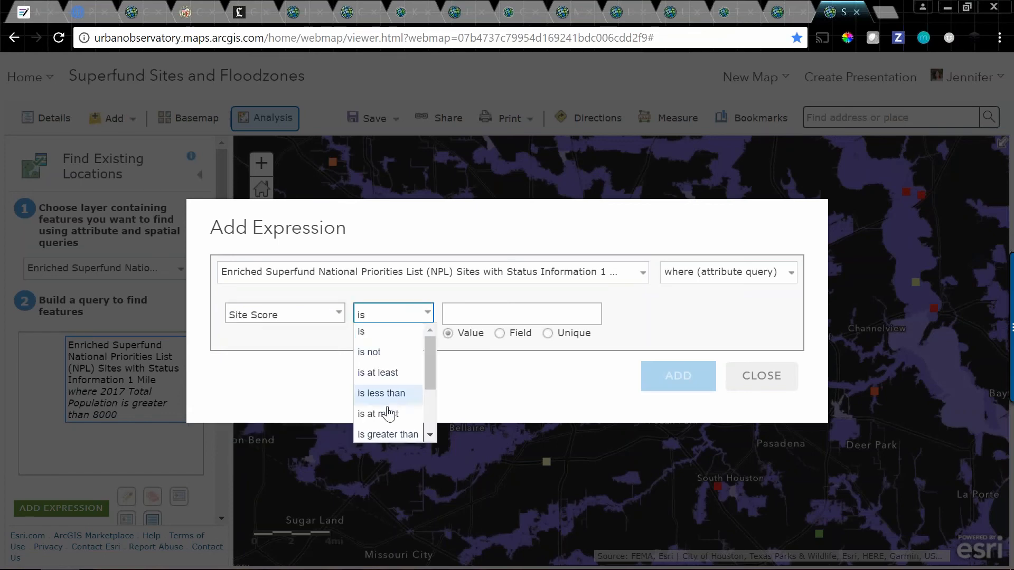
click(389, 430)
click(475, 316)
text(40)
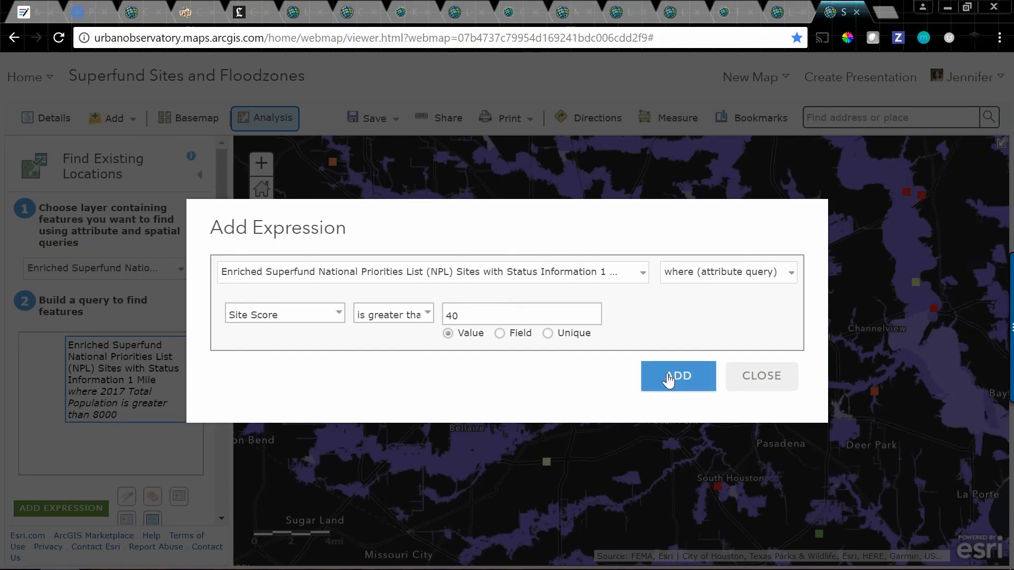
click(669, 376)
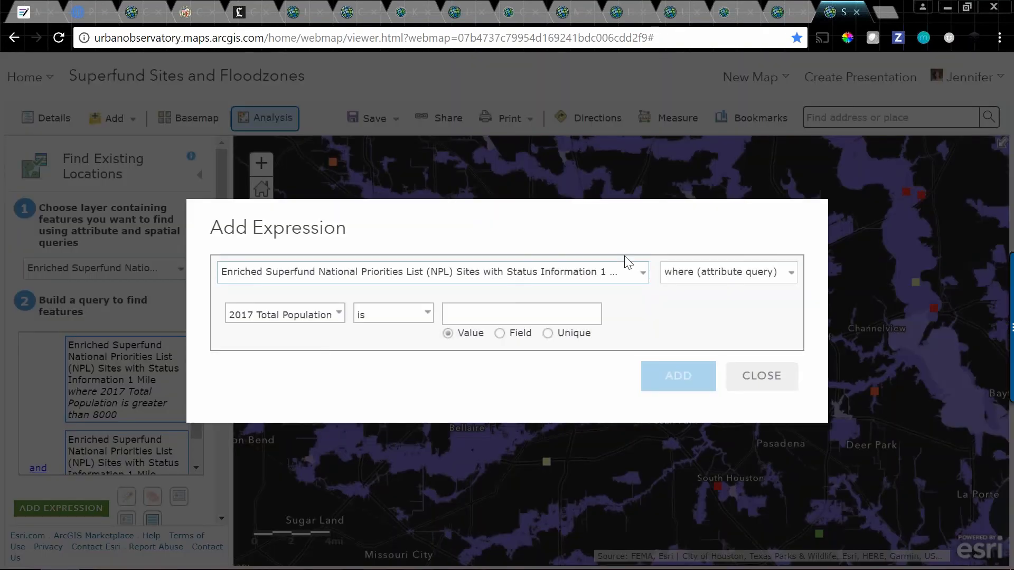
Step: Add a spatial expression requiring the enriched sites to intersect the USA Flood Risk-100 Year Flood Areas layer
click(707, 273)
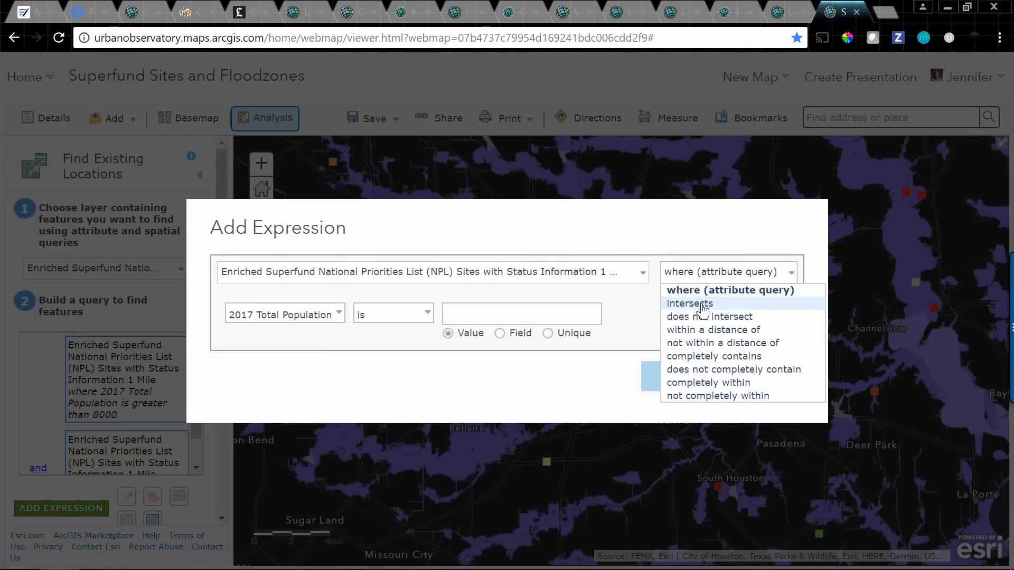
click(689, 303)
click(423, 306)
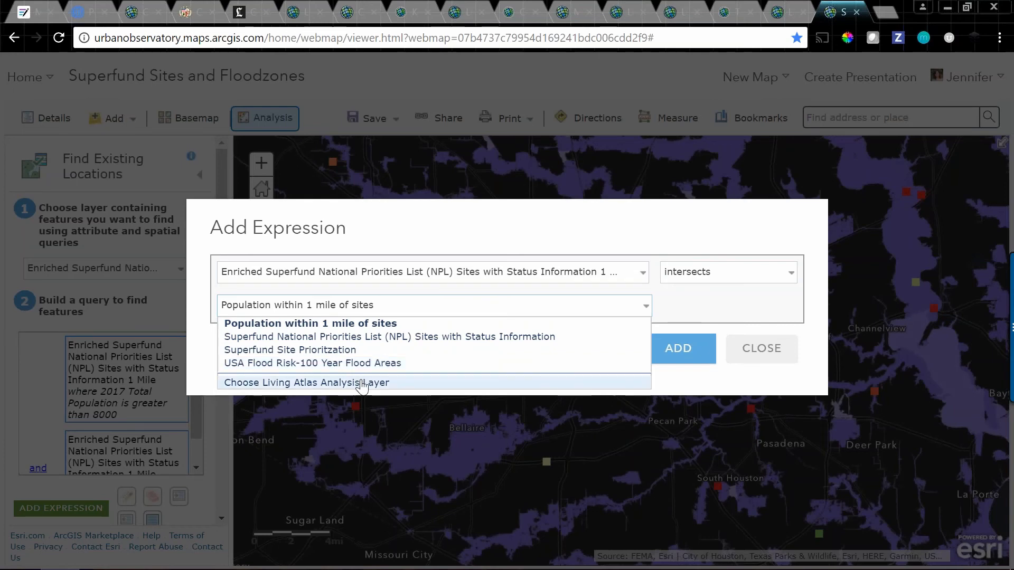
click(389, 364)
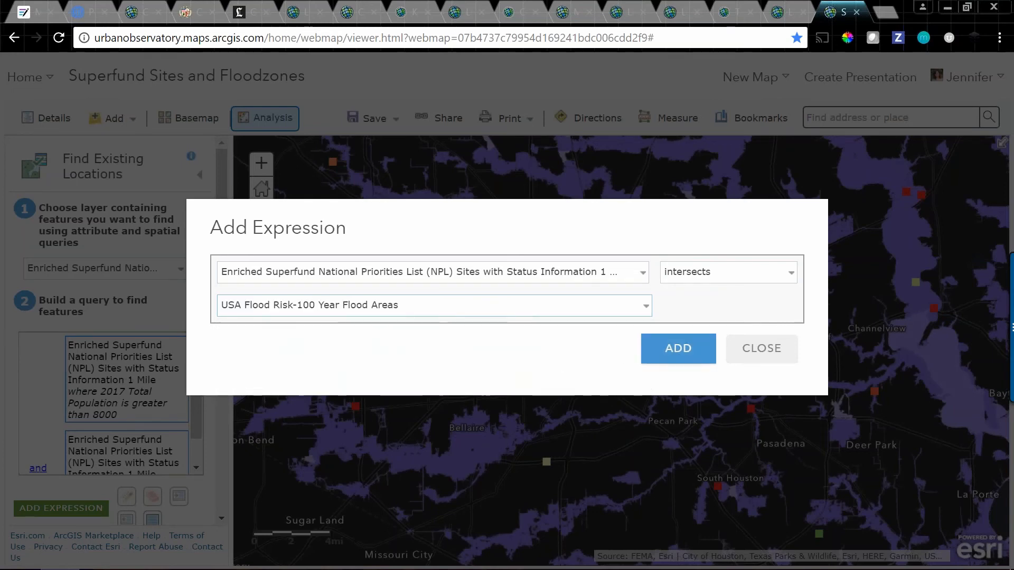
click(681, 353)
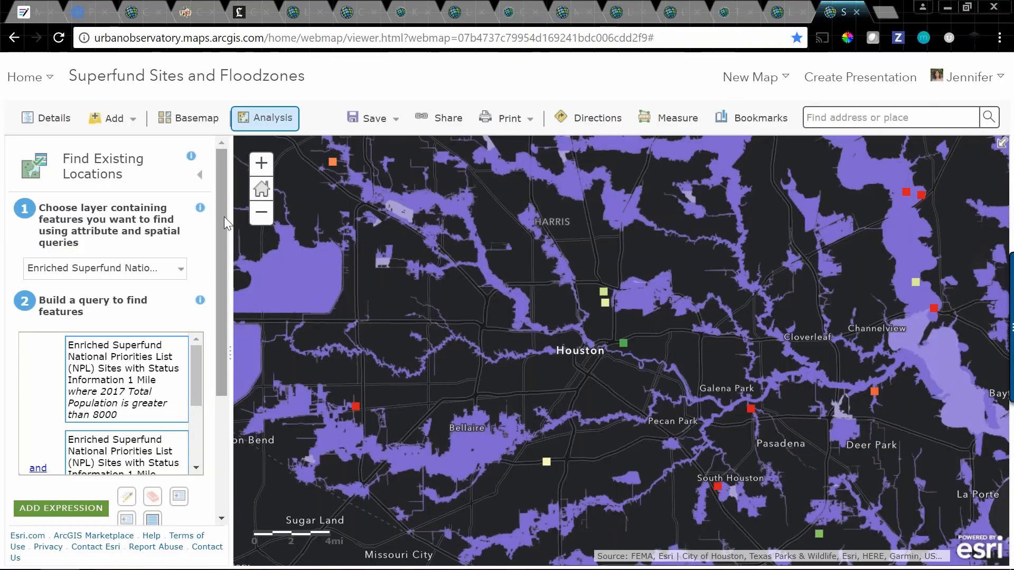
Step: Name the result layer "Prioritized Sites" and run the analysis using the current map extent
drag(224, 216, 210, 339)
triple_click(128, 406)
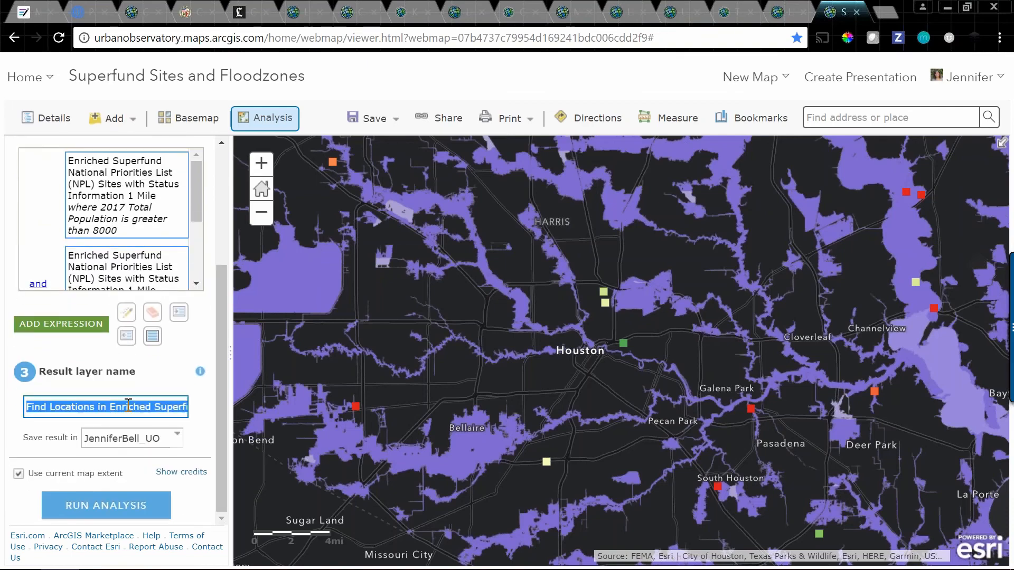
text(Priorit)
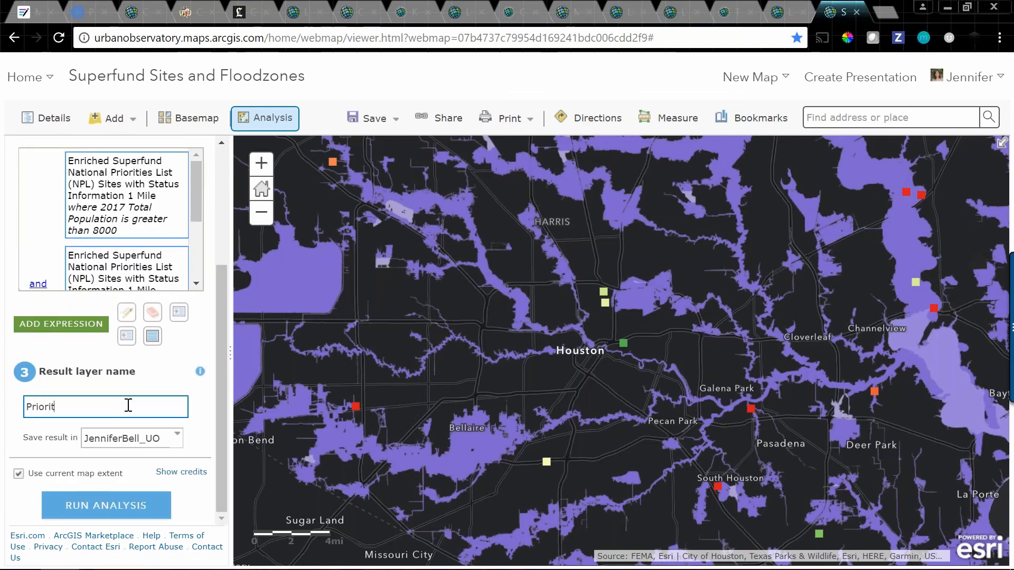
text(ized Sites)
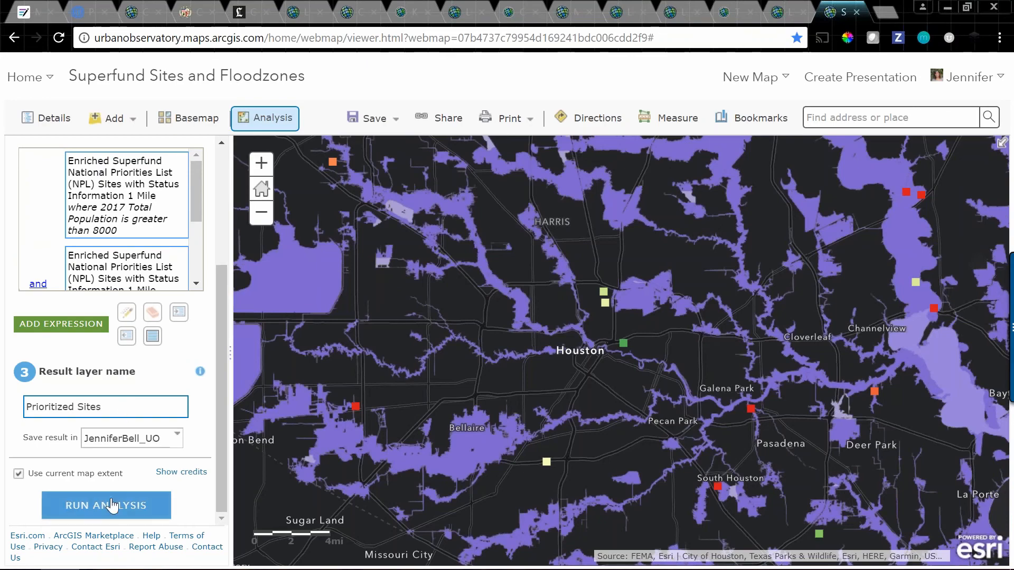
click(114, 508)
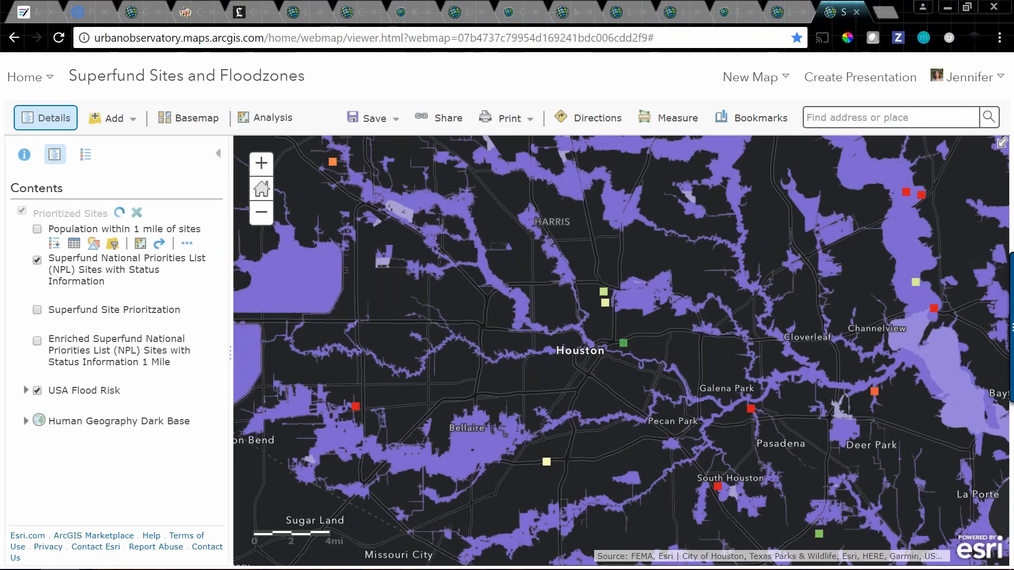
Step: Move the Prioritized Sites layer directly below the Superfund National Priorities List sites layer in the drawing order
click(221, 422)
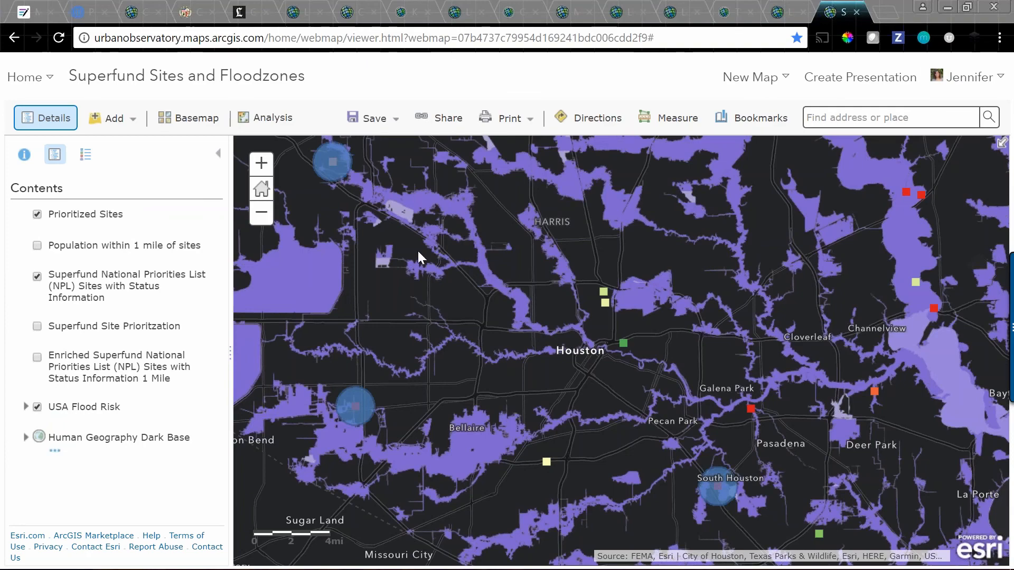
mouse_move(18, 212)
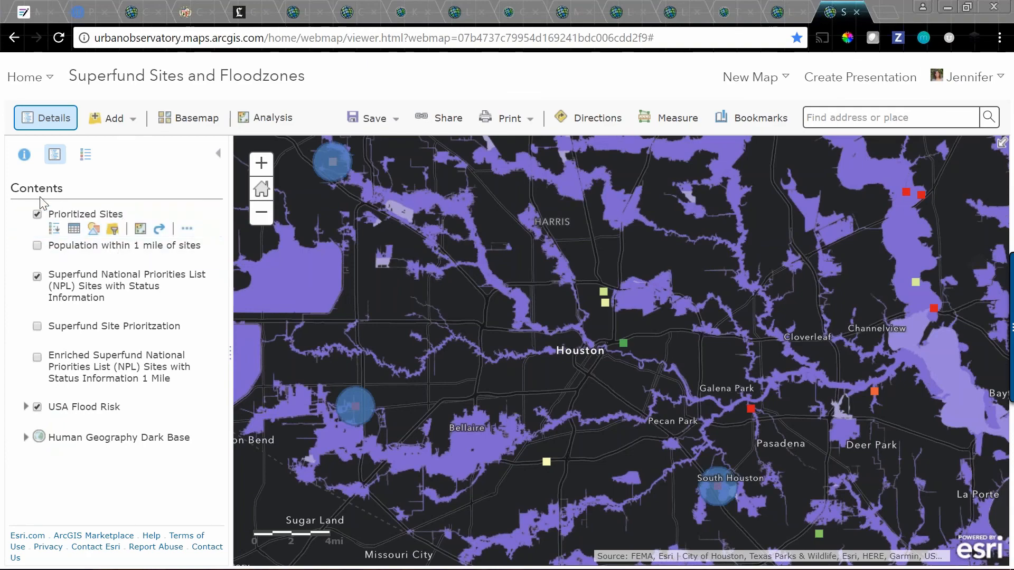
drag(18, 211, 25, 306)
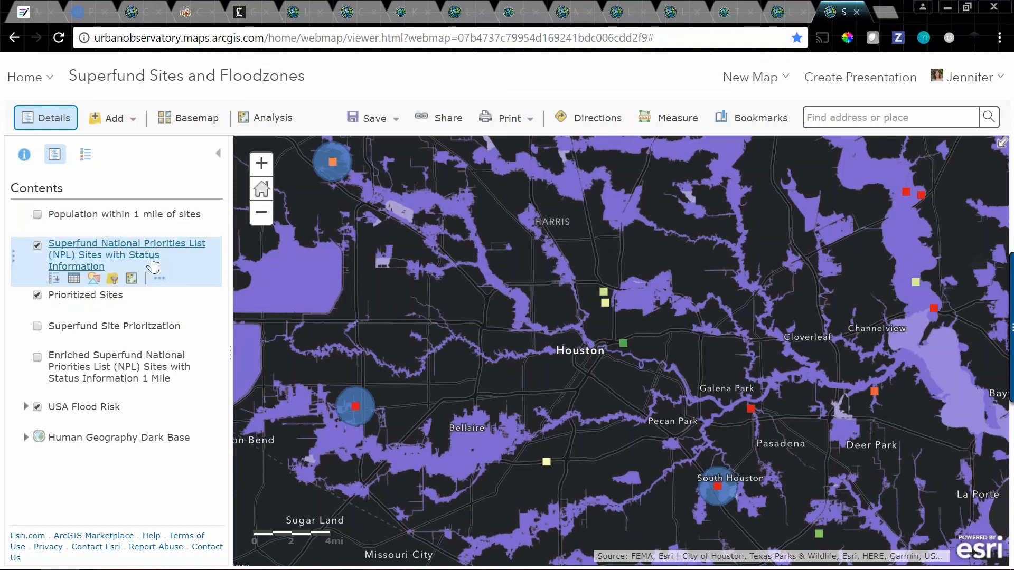
Step: Hide the Prioritized Sites layer, show the Superfund Site Prioritzation layer instead, and save the map
click(37, 295)
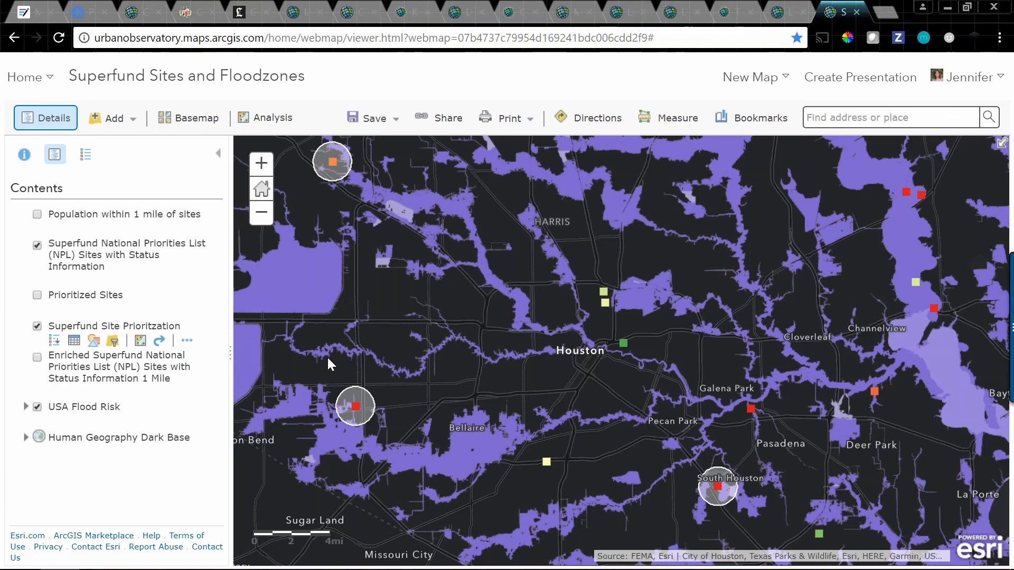
click(372, 119)
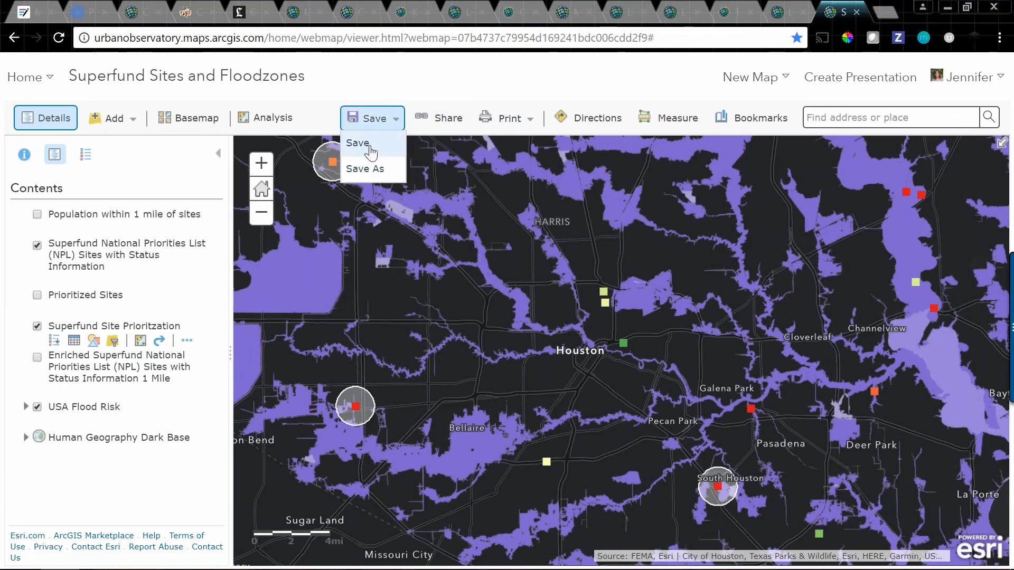
click(370, 144)
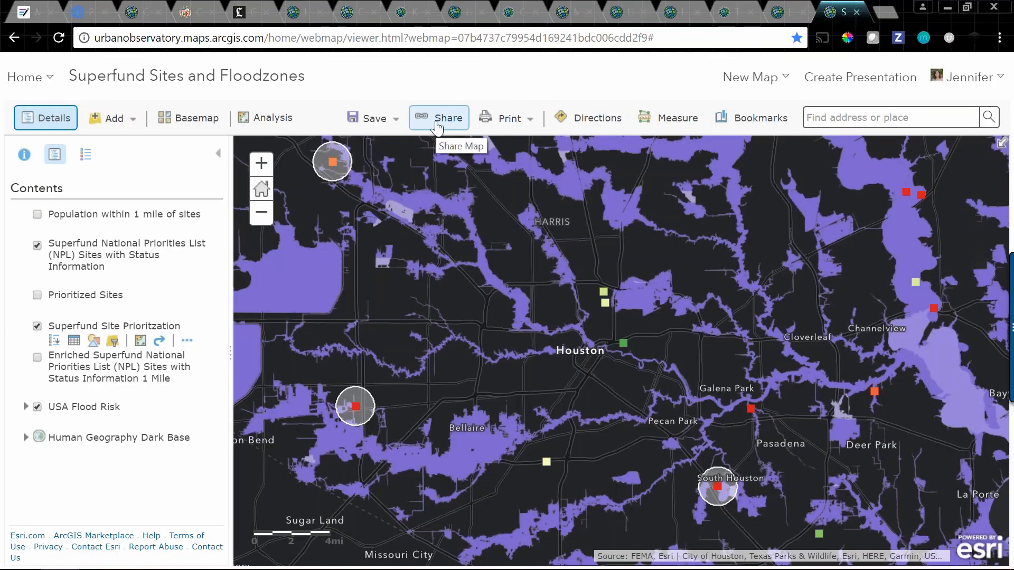
Step: Start creating a web app from the map's sharing options and browse the Showcase a Map and Build a Story Map templates
click(436, 123)
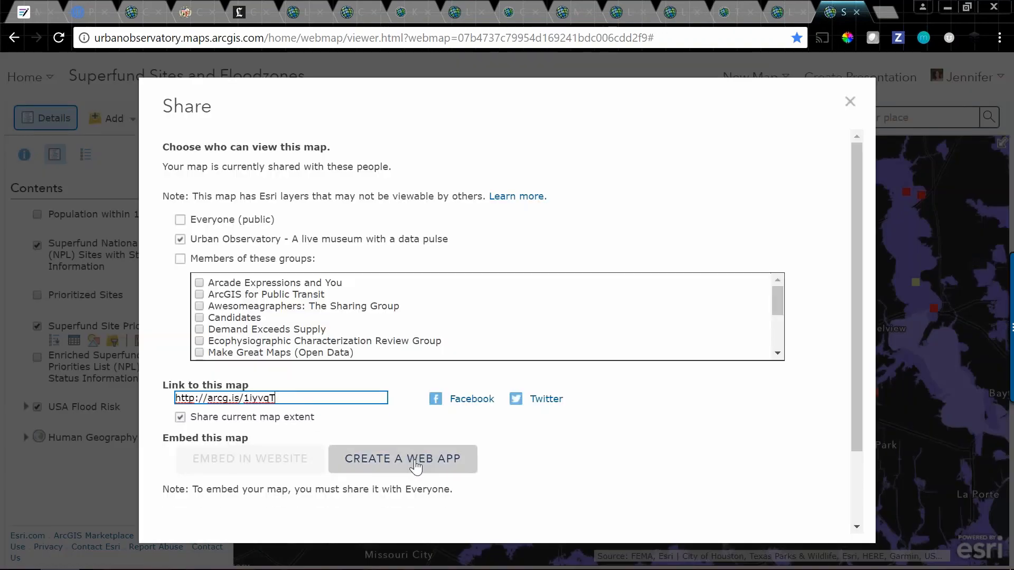
click(415, 459)
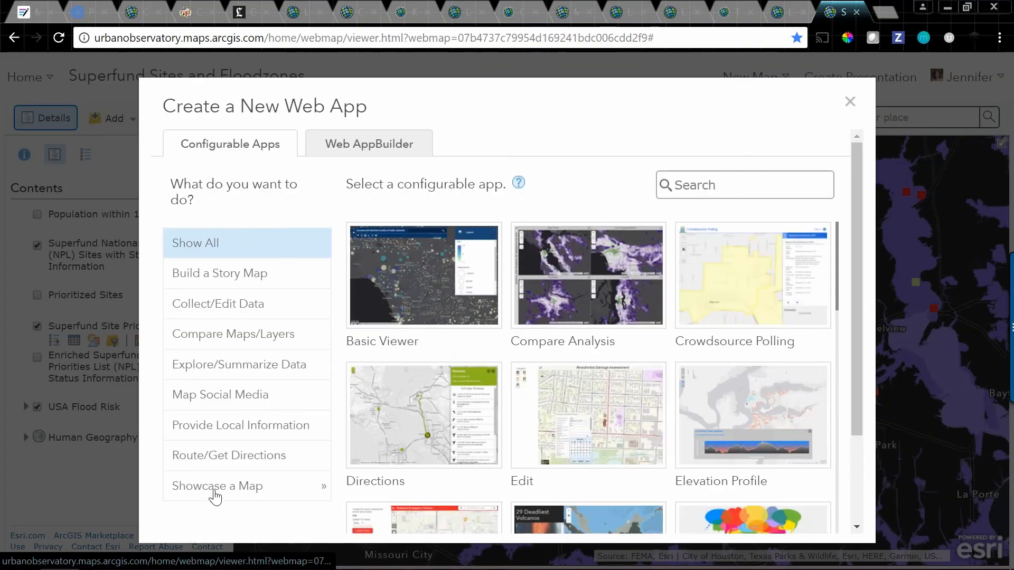
click(214, 490)
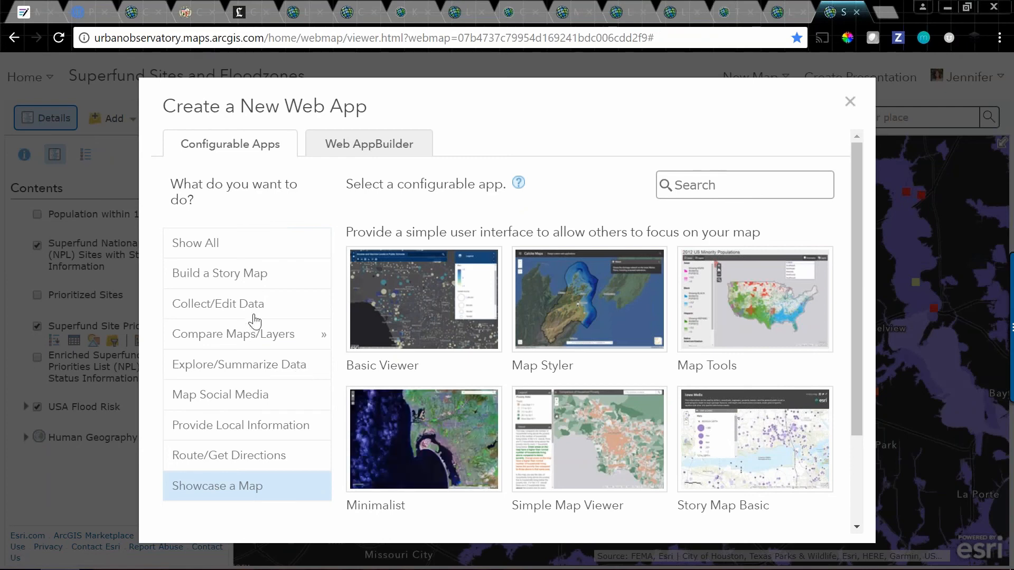
click(288, 280)
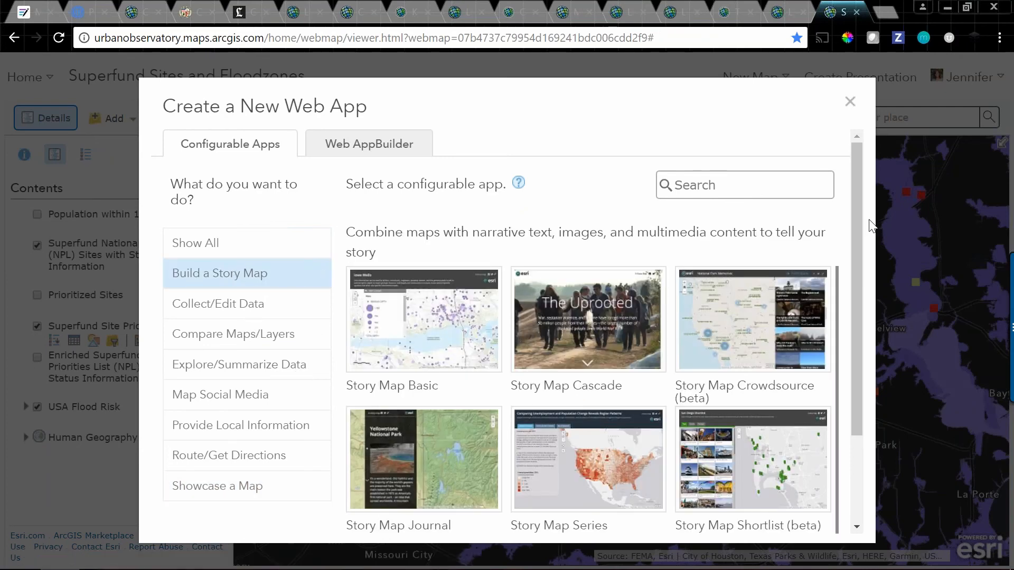
drag(857, 210, 853, 290)
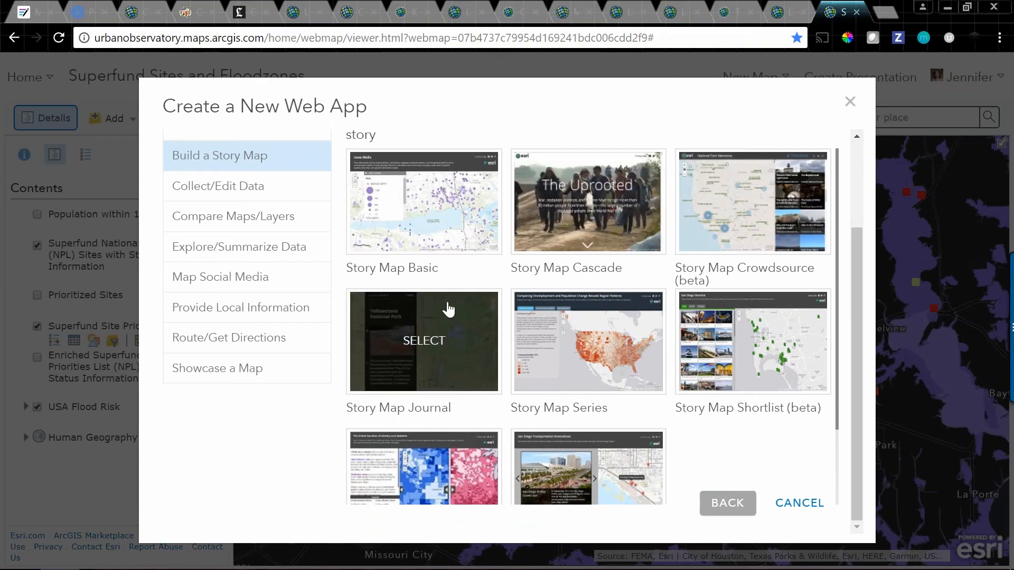
Step: Preview the map in the Map Styler template from the Showcase a Map category
click(280, 375)
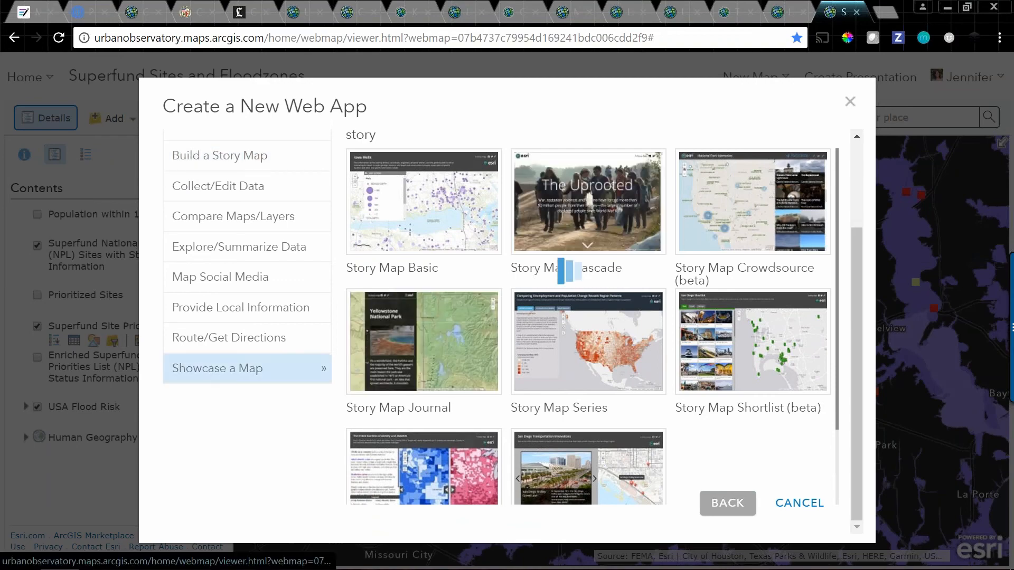
click(567, 206)
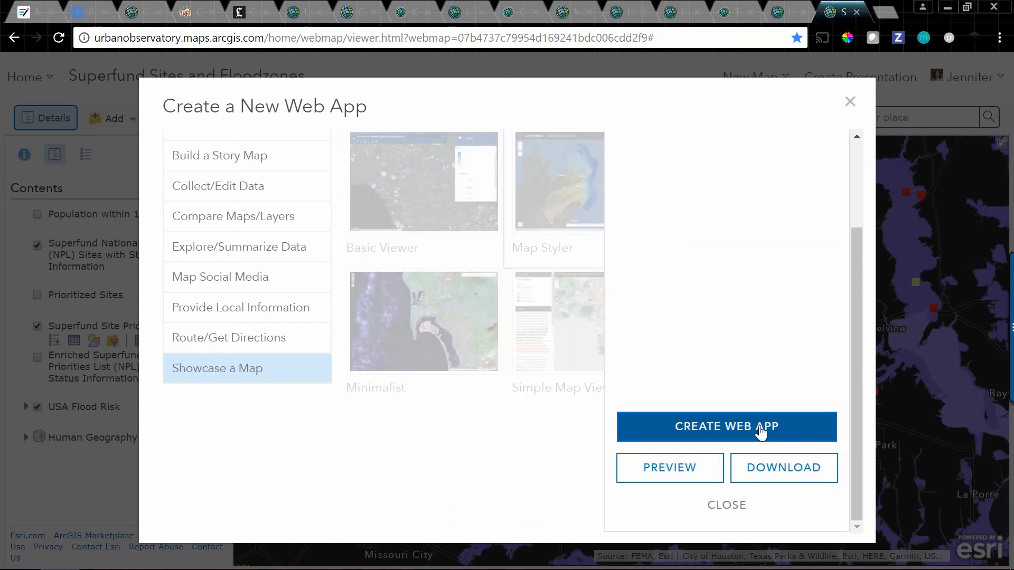
click(670, 475)
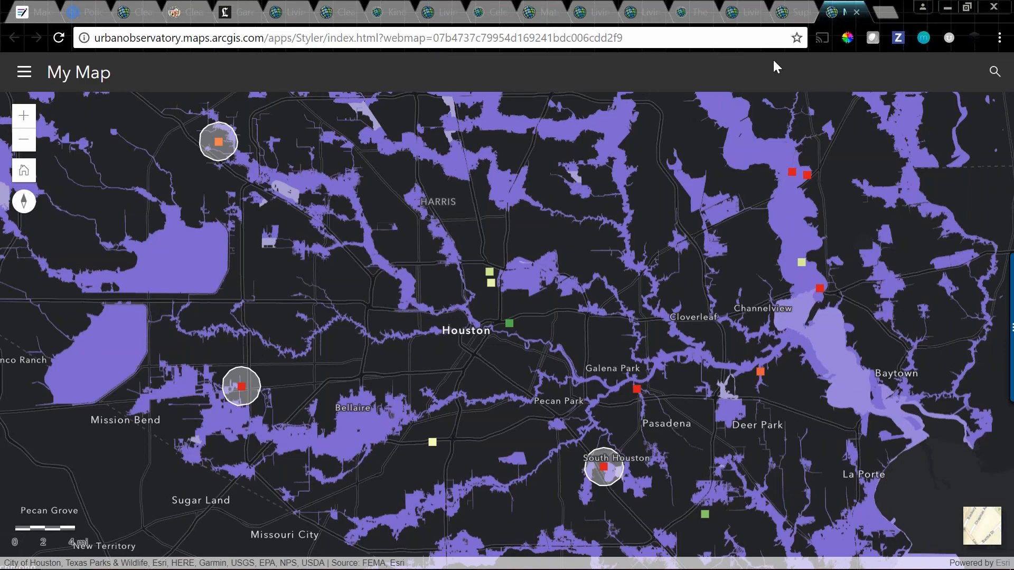
Step: Return to the web app templates and preview the map in the Minimalist template
click(790, 13)
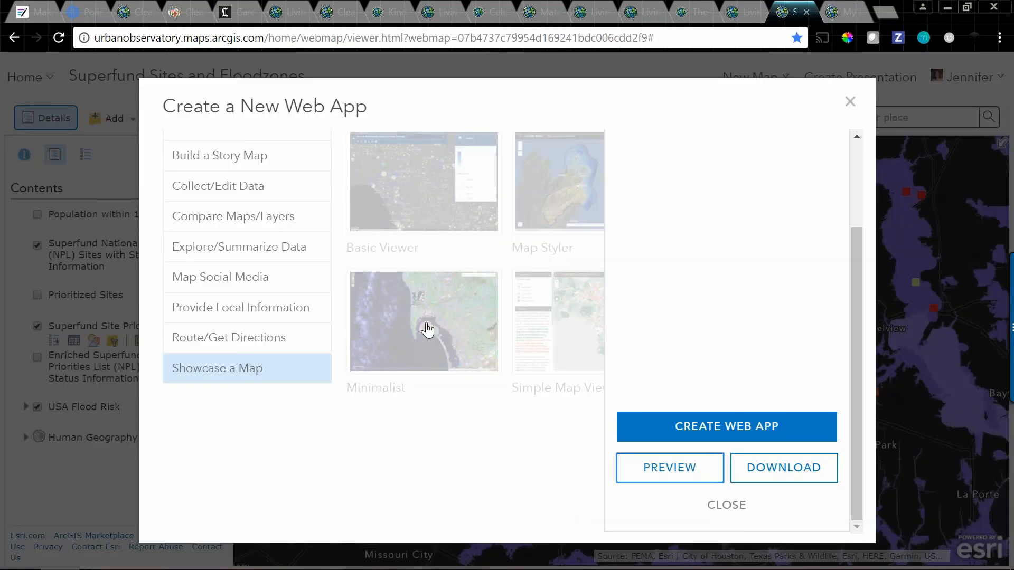
click(484, 444)
click(457, 354)
click(682, 469)
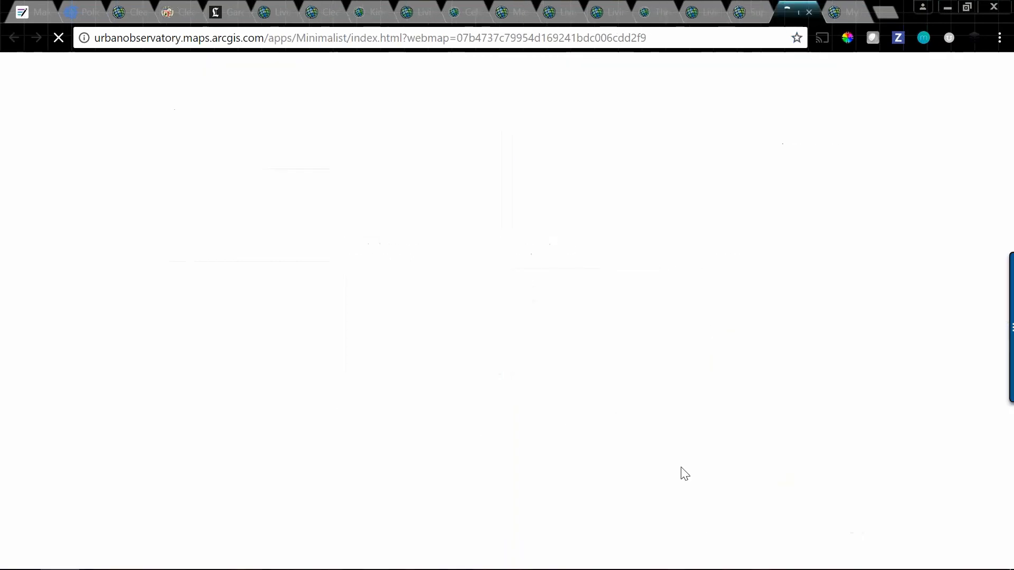
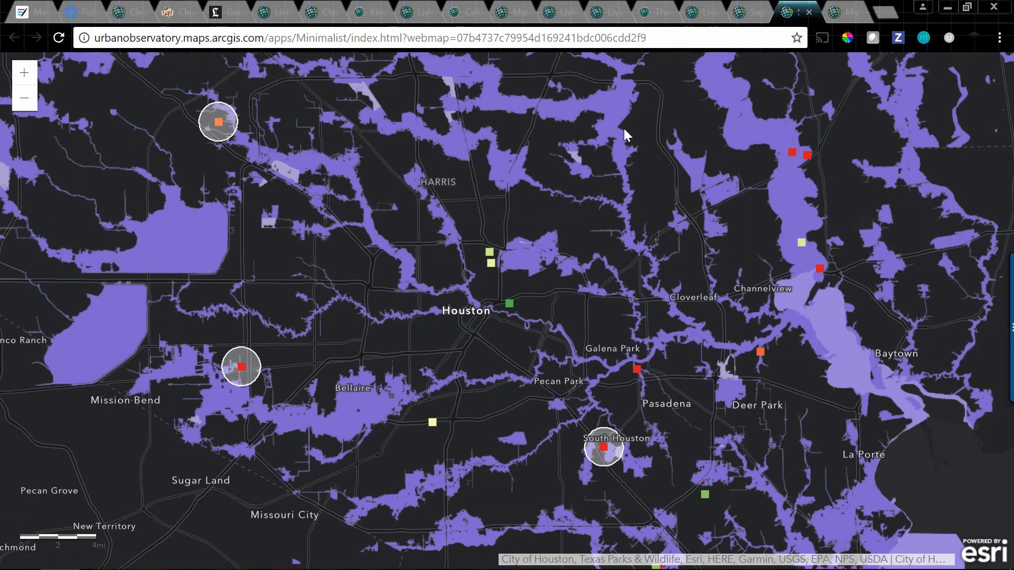
Step: Switch to the Policy Maps and You presentation in Prezi, show its overview in full screen, and exit full screen
click(80, 11)
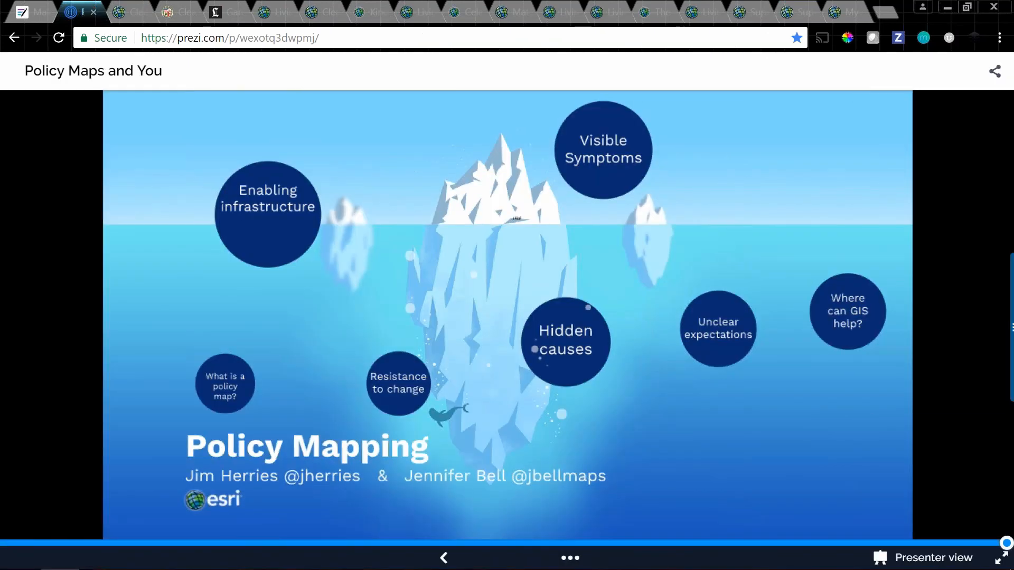
click(1002, 561)
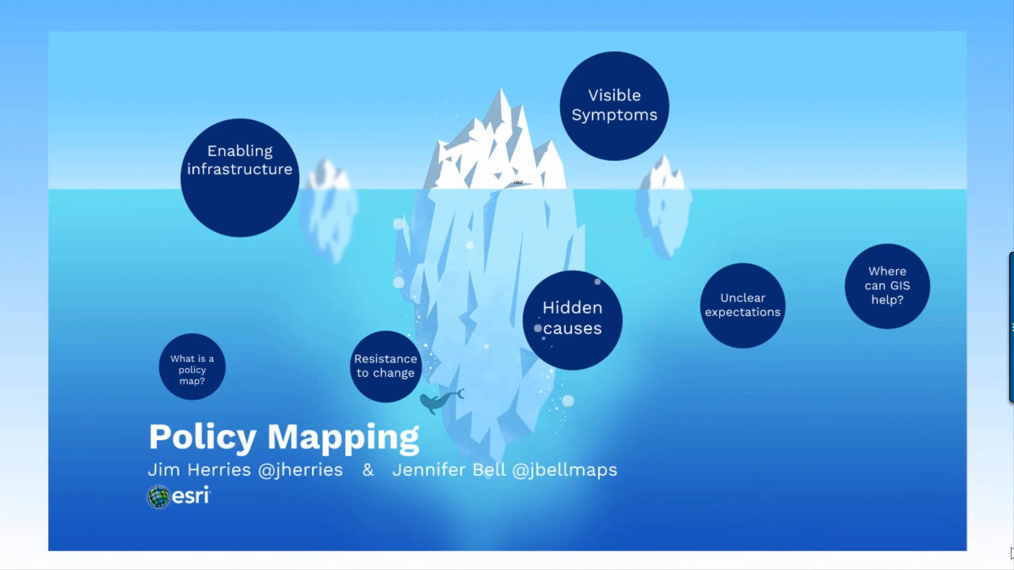
mouse_move(994, 563)
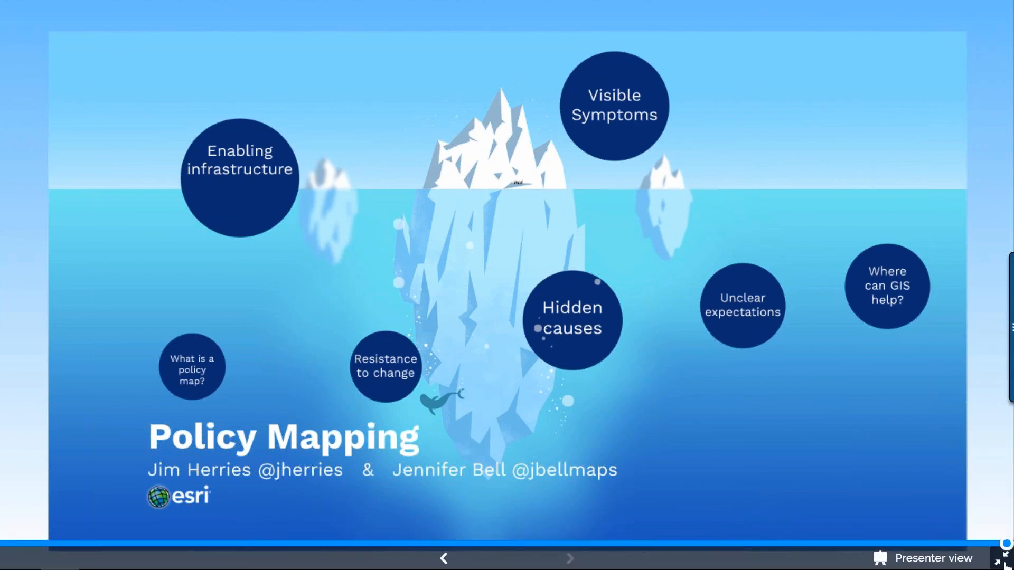
click(1005, 563)
Step: Switch to the Kindergartners and Immunizations in California story map and review the Sources section at its end
click(370, 13)
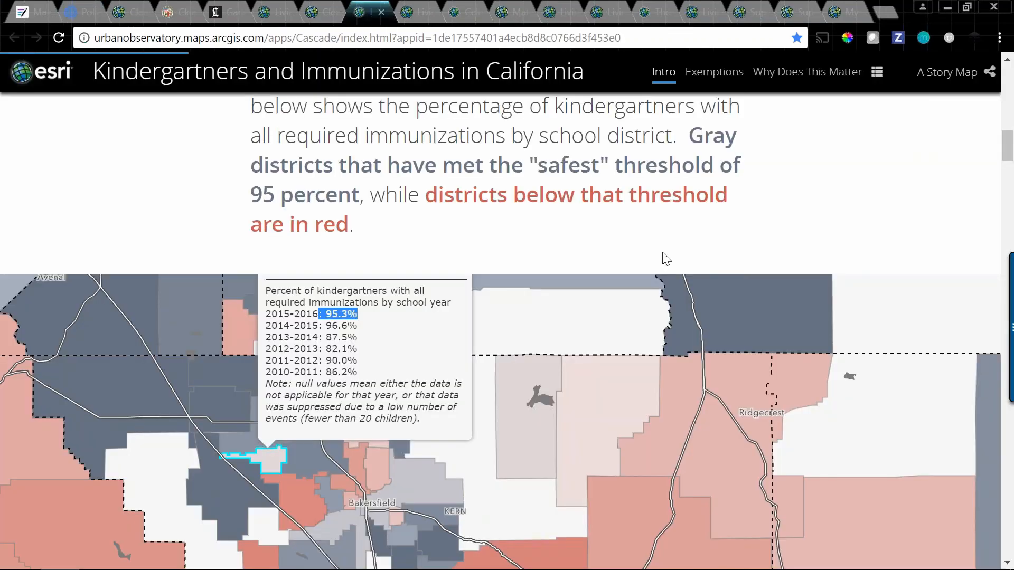
drag(1008, 153, 1009, 531)
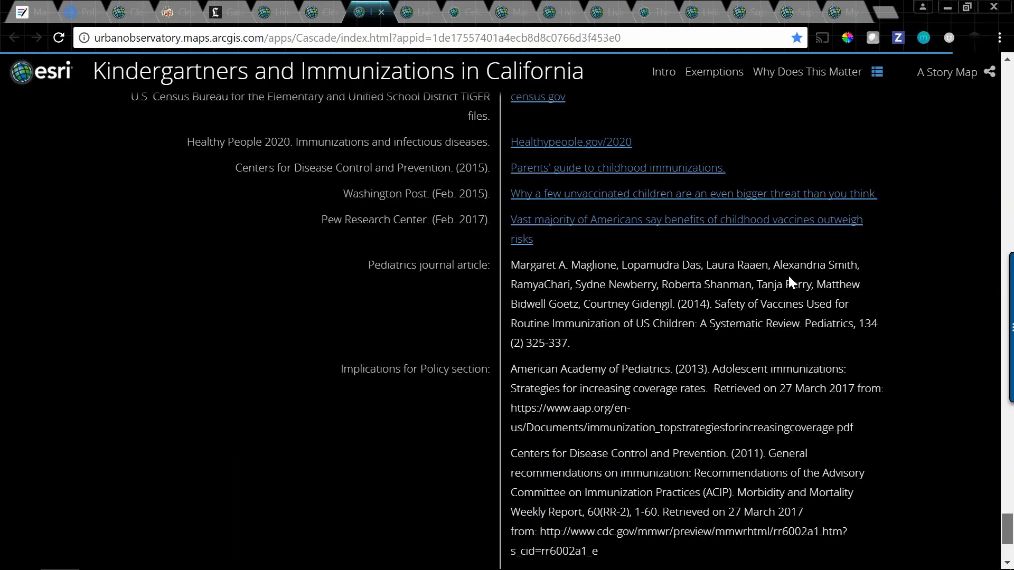
scroll(793, 303, up, 7)
scroll(793, 303, down, 3)
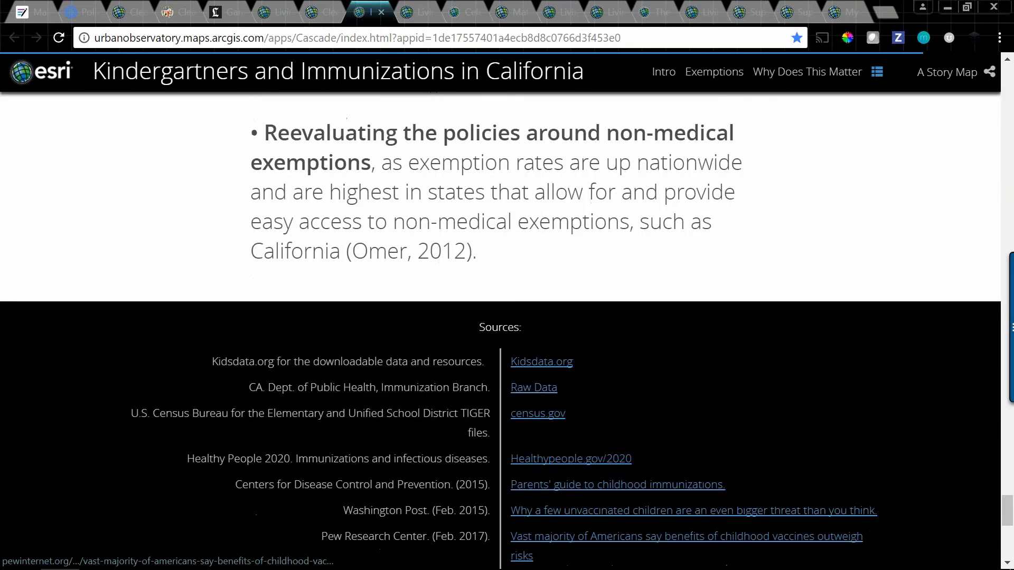
scroll(794, 303, down, 3)
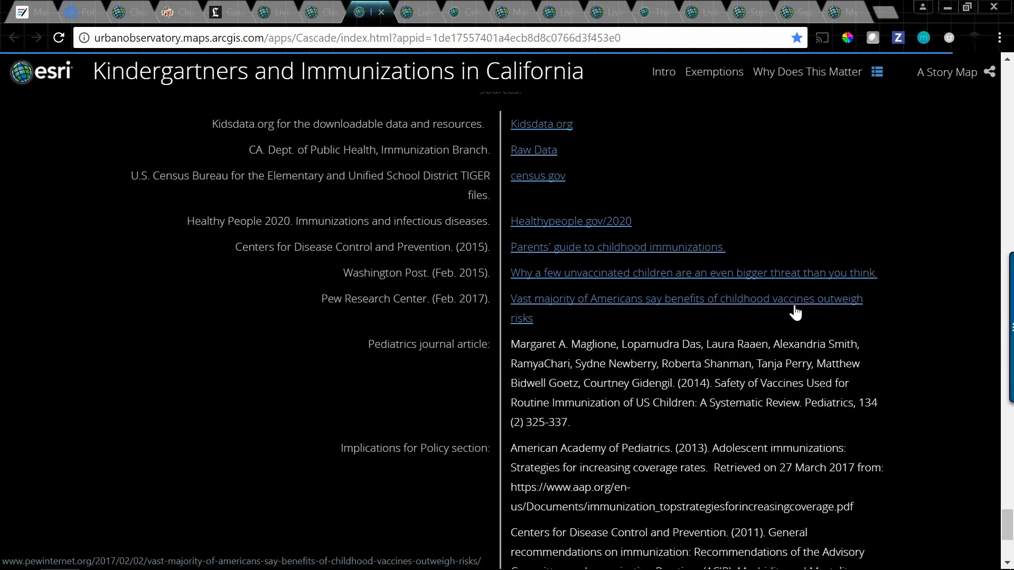
scroll(758, 345, up, 2)
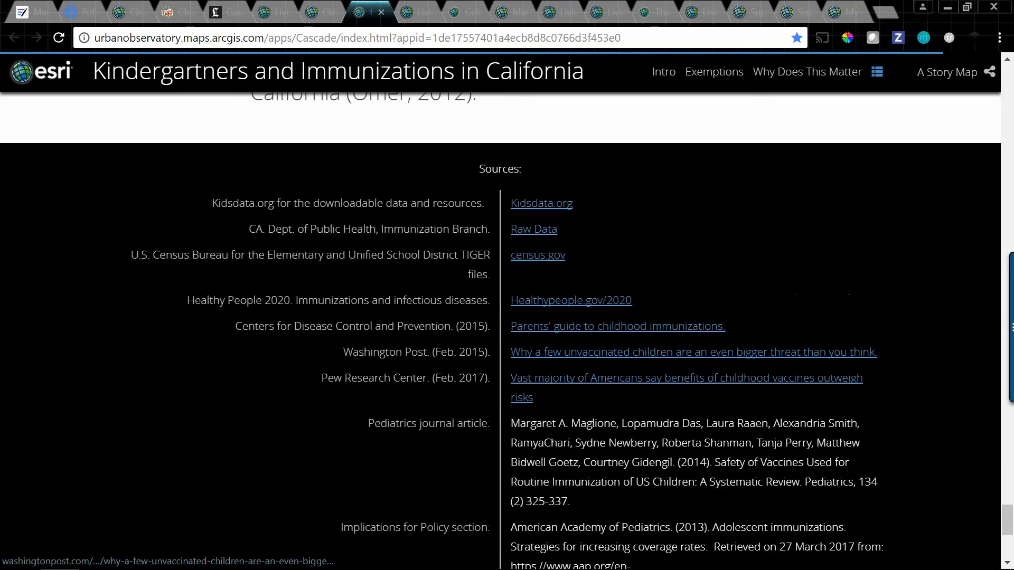
Step: Open the California Kindergarten Immunizations, School Year 2015-2016 item page and highlight its Credits (Attribution) text
click(408, 12)
click(479, 424)
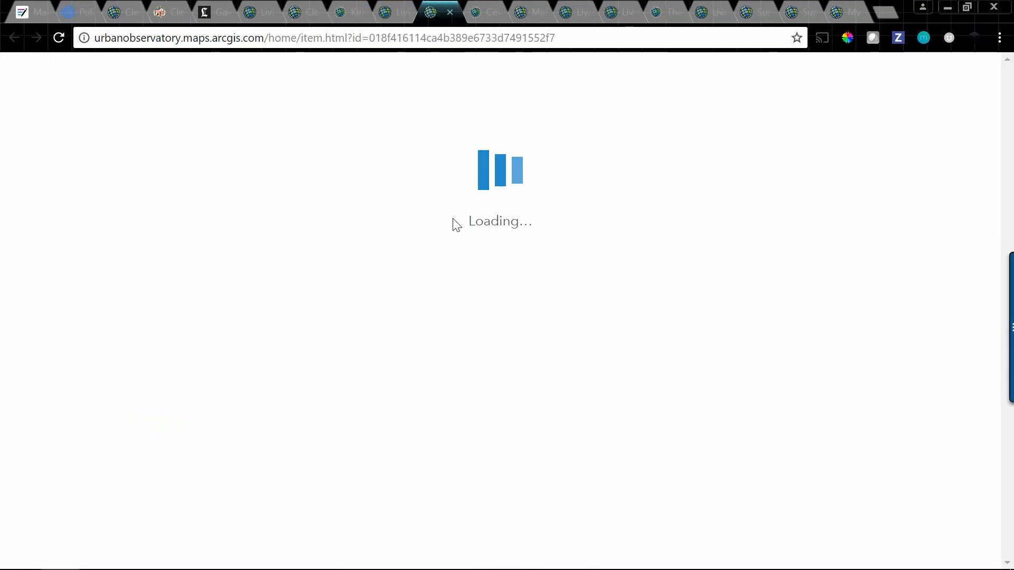
mouse_move(1011, 328)
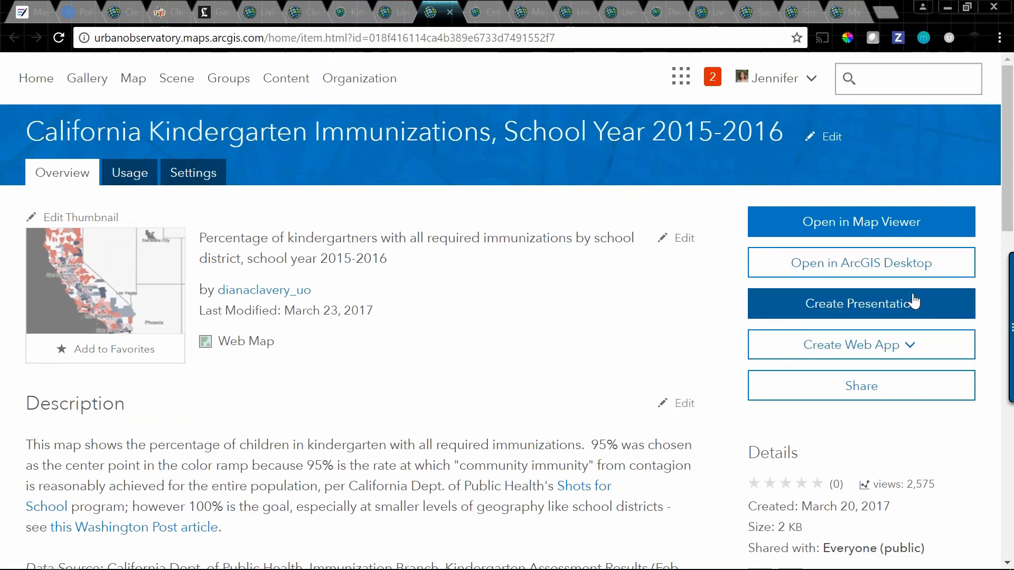
scroll(915, 301, down, 13)
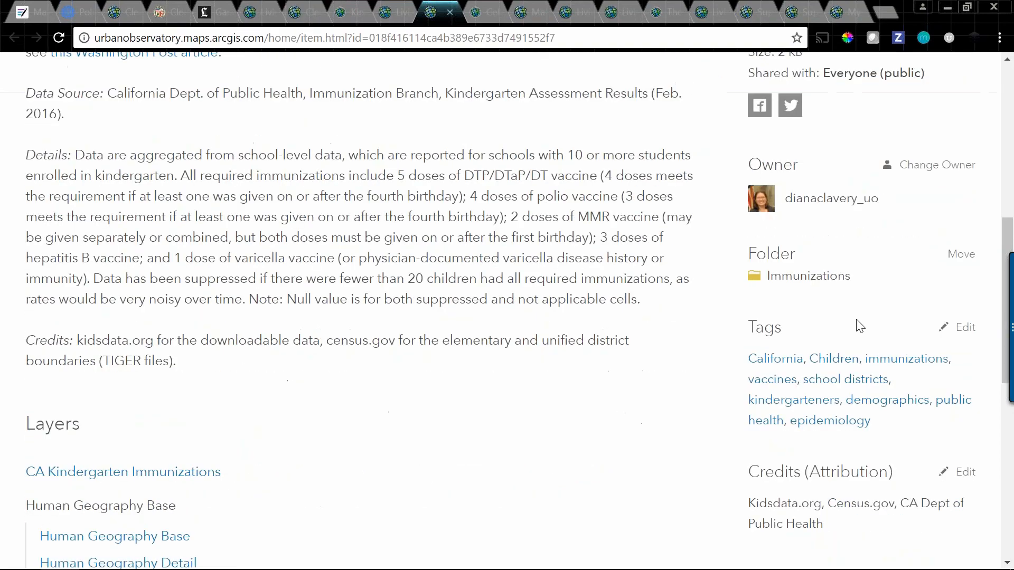
drag(749, 346, 825, 366)
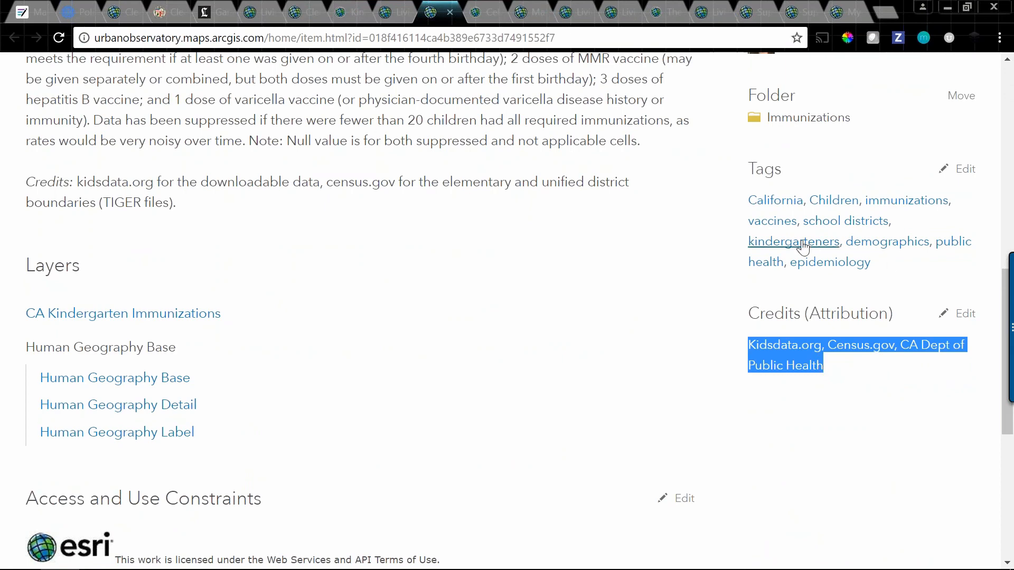
Step: Return to the Superfund Sites and Floodzones map, open the USA Flood Risk layer's item details, and read its description and dataset summary
click(845, 12)
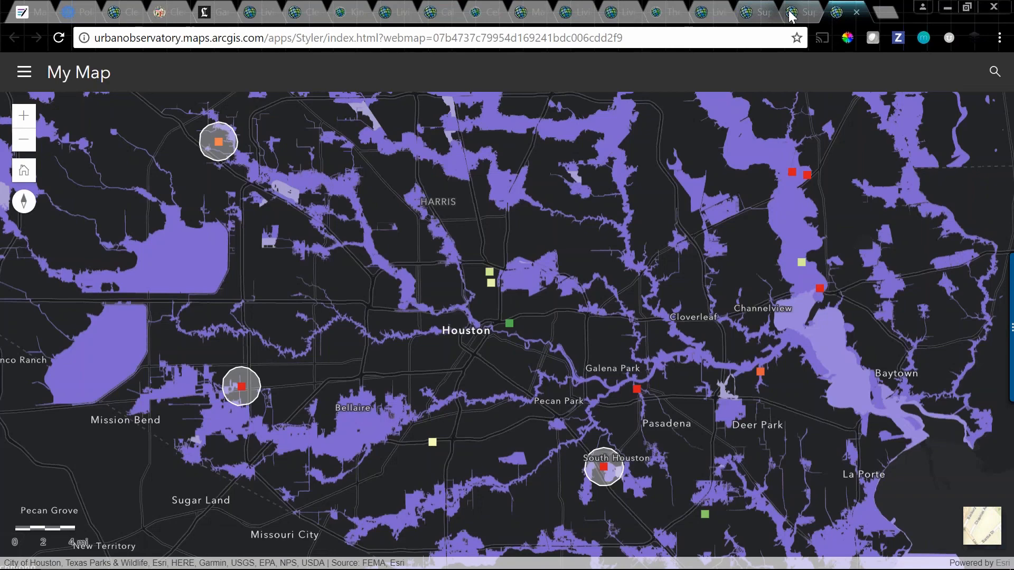
click(790, 14)
click(746, 13)
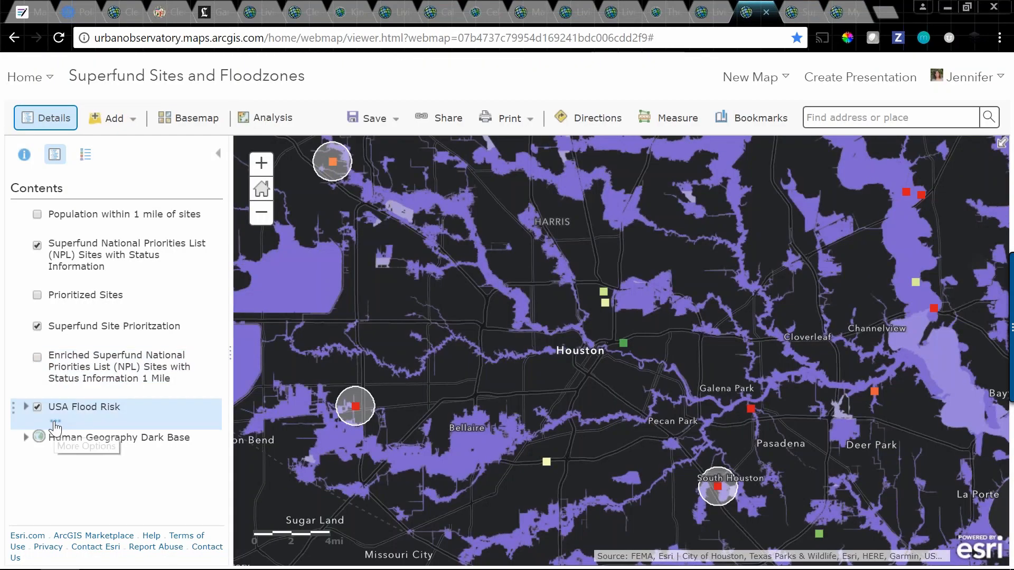
click(53, 421)
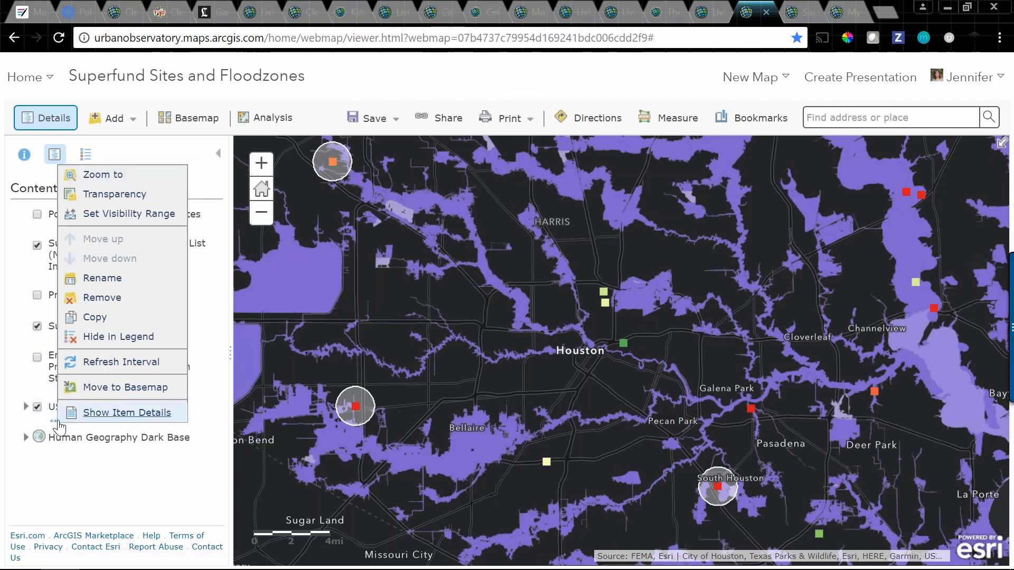
click(98, 415)
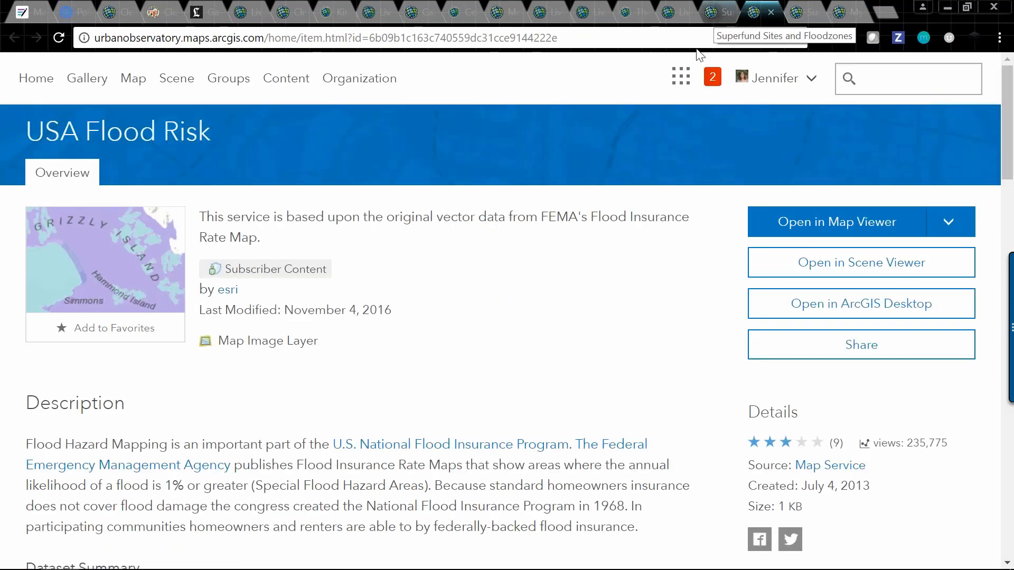
scroll(586, 316, down, 2)
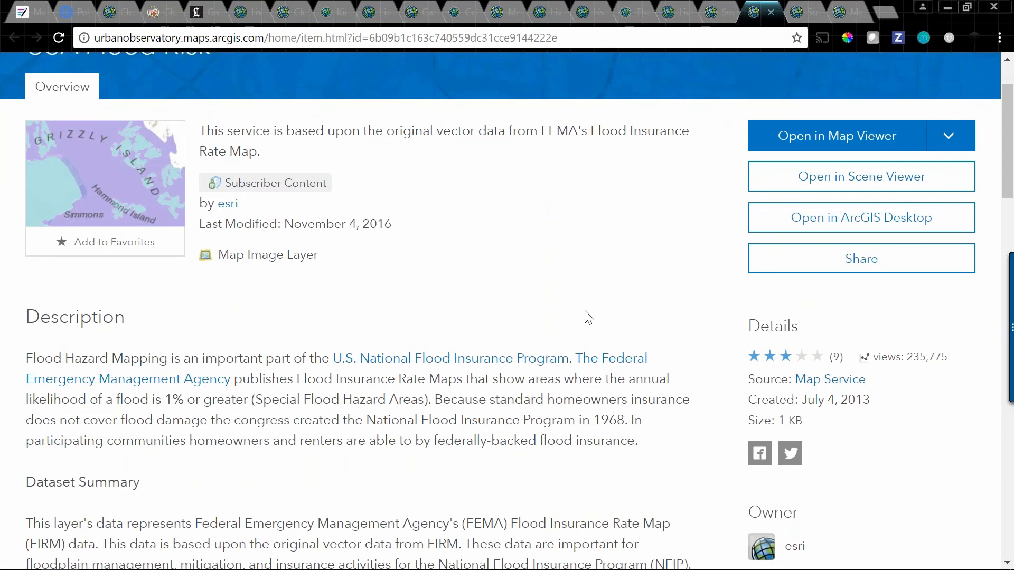
scroll(586, 317, down, 7)
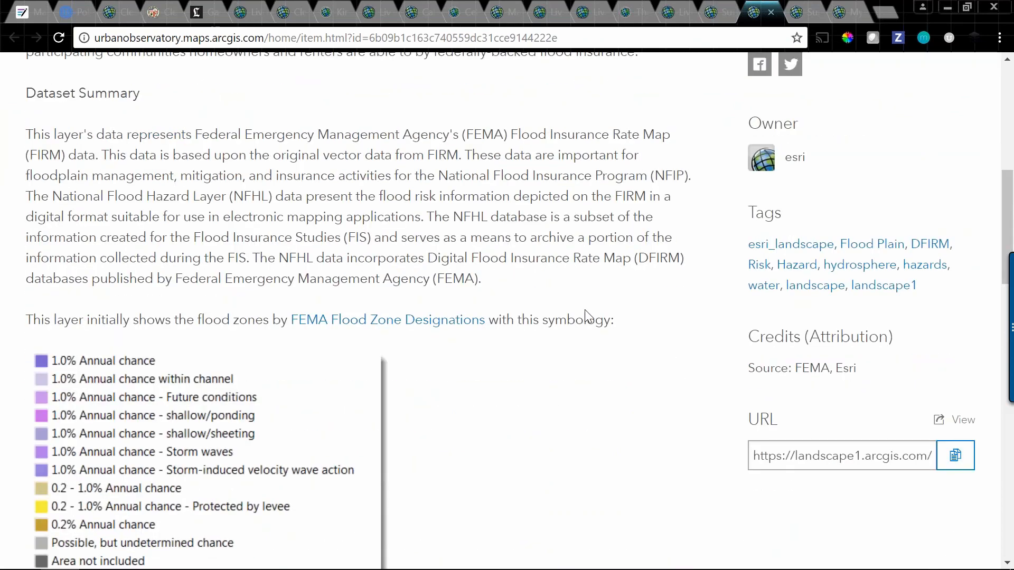